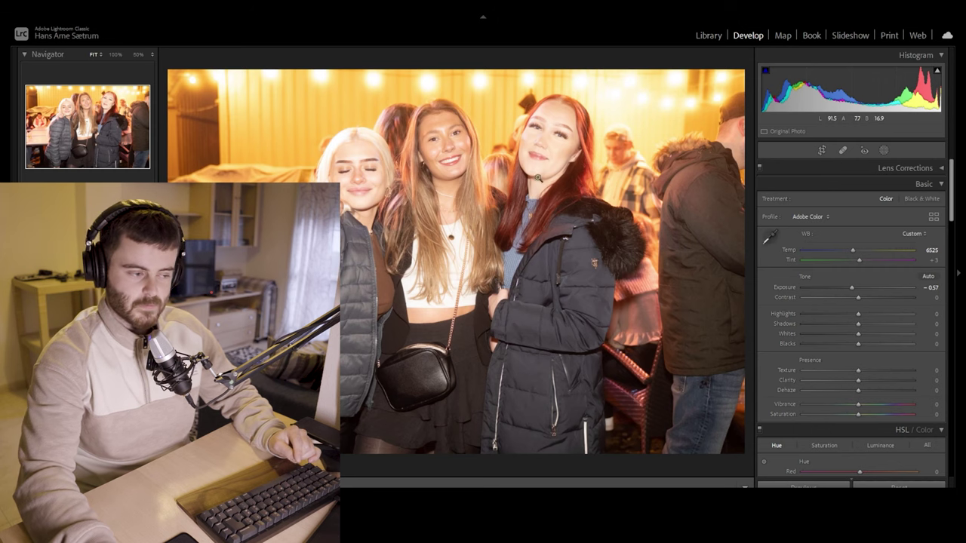
Crop the photo of the three women more tightly from the upper edge and rotate it to an angle of -1.11
click(822, 150)
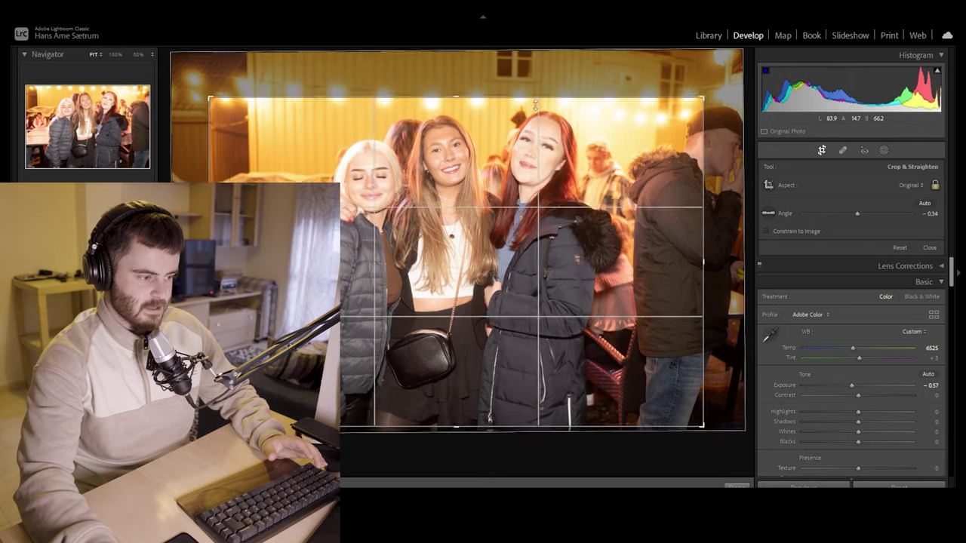
drag(534, 101, 535, 119)
drag(697, 226, 698, 222)
drag(589, 205, 591, 213)
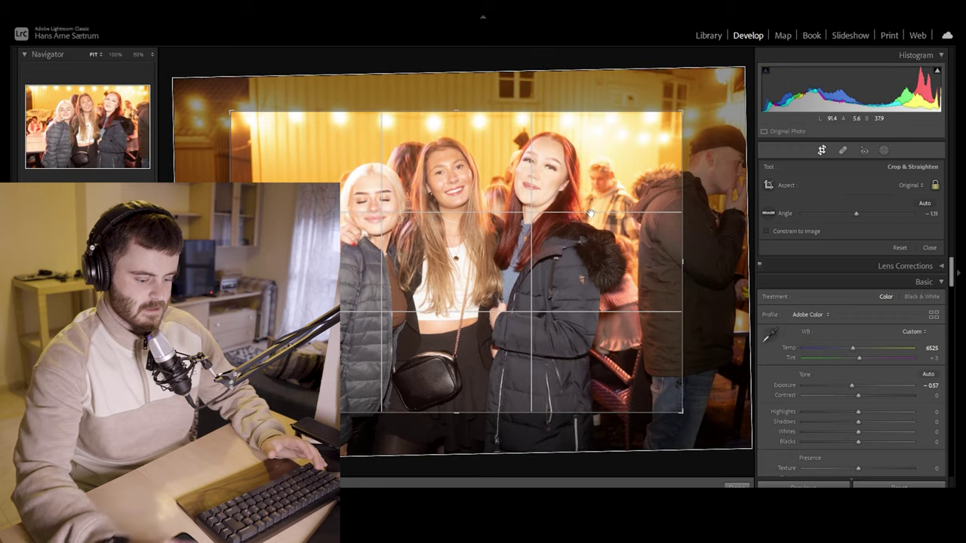
double_click(590, 214)
click(822, 150)
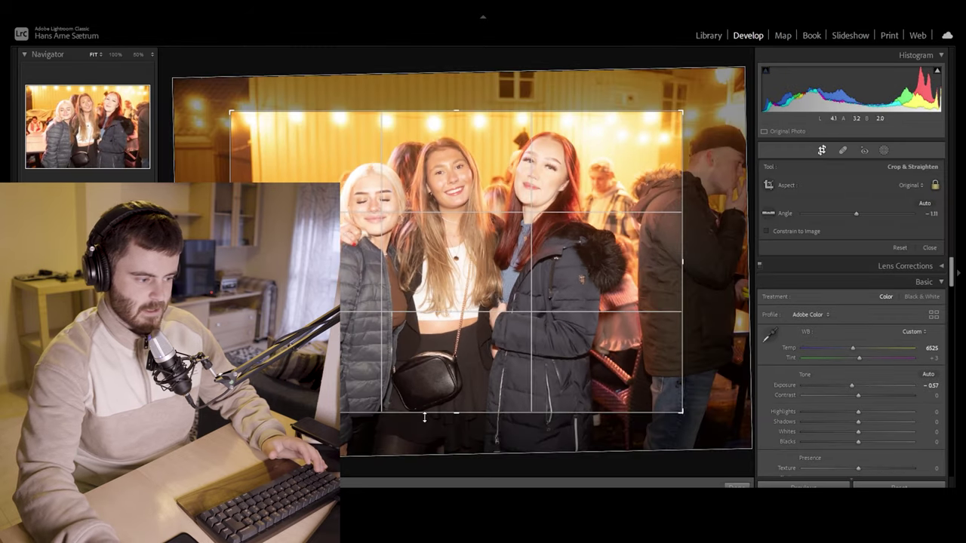
click(821, 150)
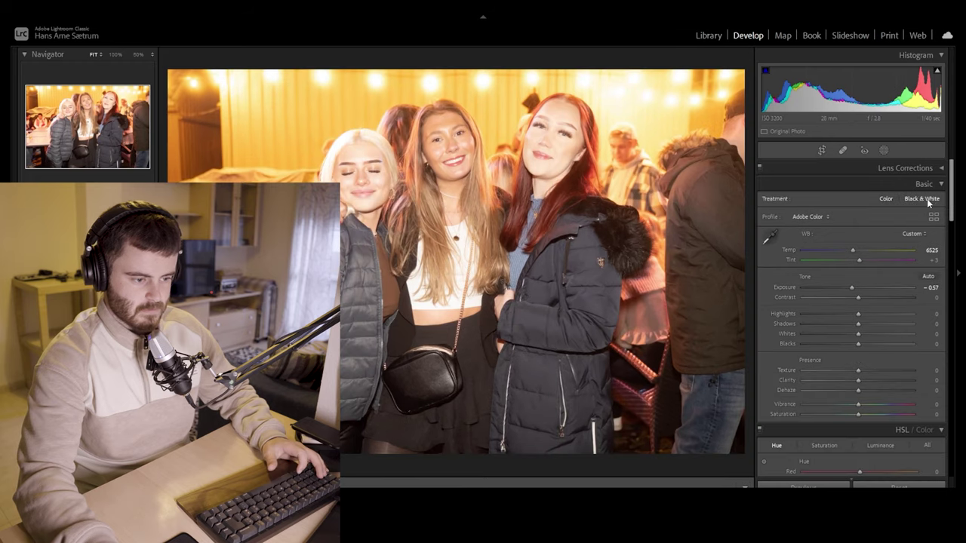
Try a portrait-oriented 4 x 5 / 8 x 10 crop around the three women with a rotation angle of -0.20
click(821, 150)
click(905, 185)
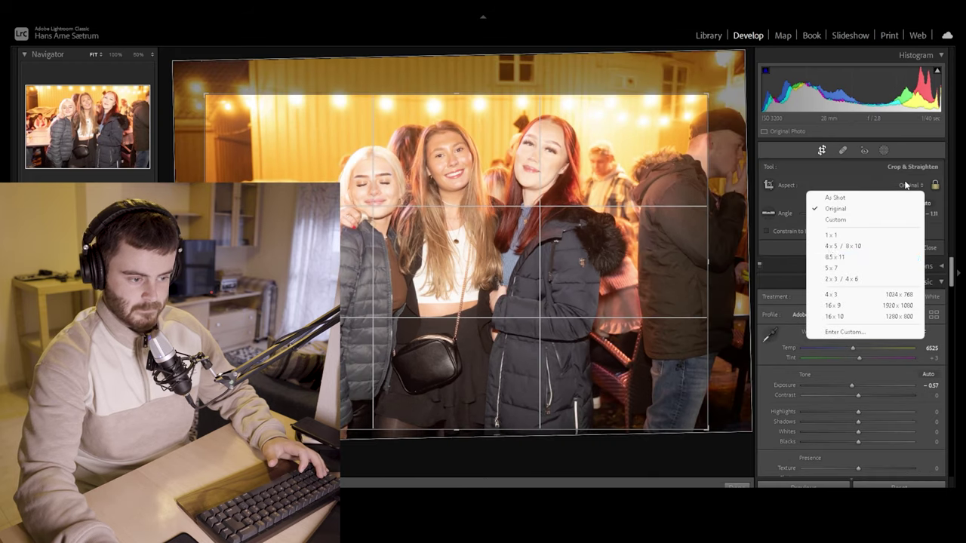
click(836, 247)
key(x)
drag(470, 87, 472, 67)
drag(623, 142, 624, 149)
key(Return)
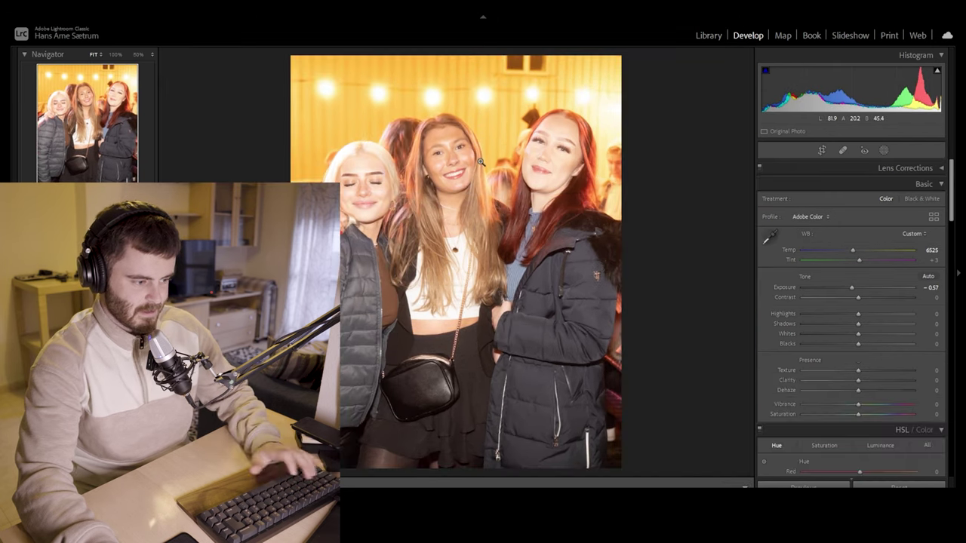
Set the crop aspect to As Shot and tighten the landscape frame around the three women
click(821, 151)
click(898, 185)
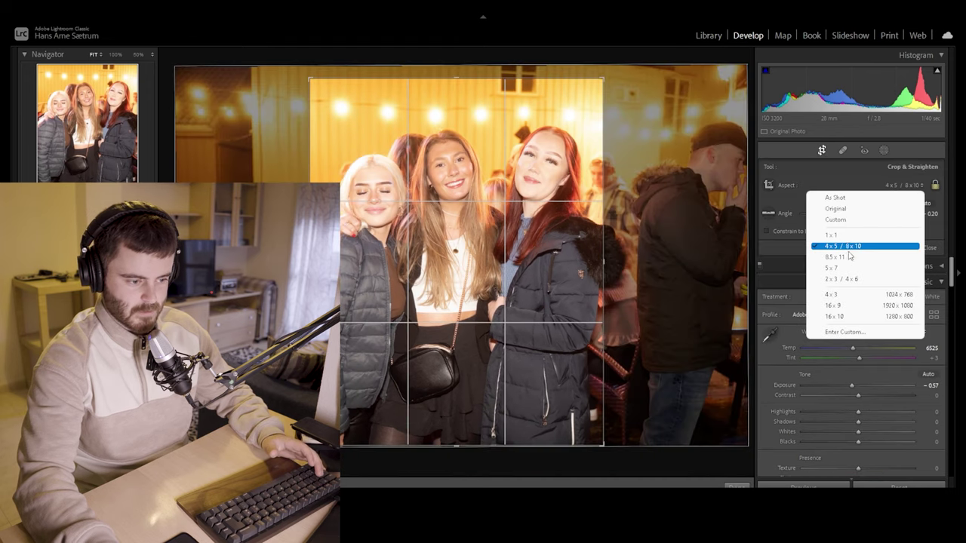
click(838, 197)
drag(531, 72, 526, 106)
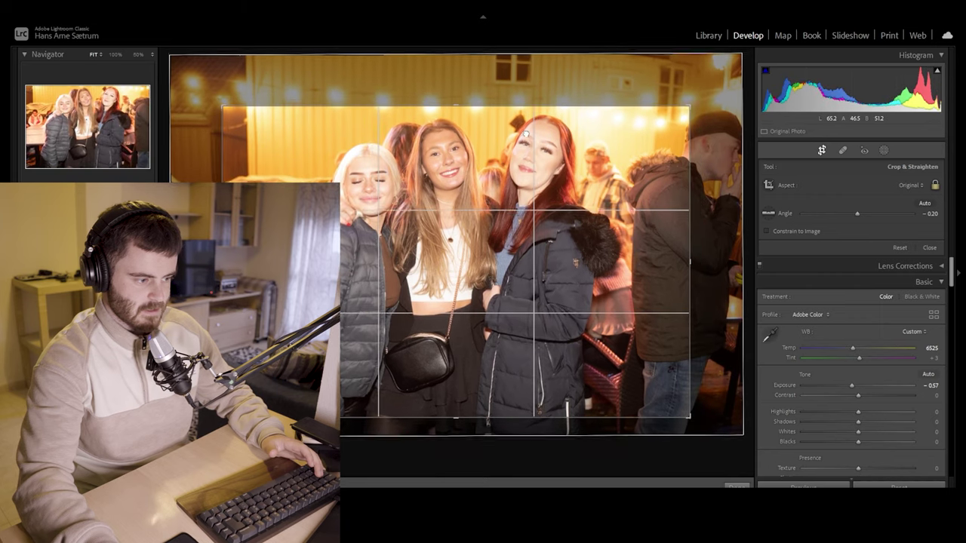
key(Return)
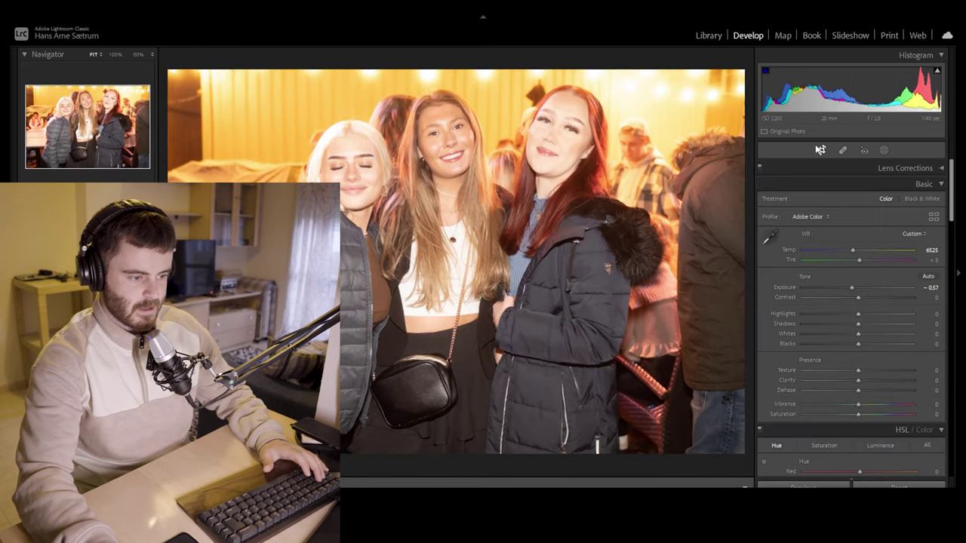
Reposition the photo within the crop, and set its exposure to -0.88 and contrast to +15
key(r)
drag(643, 179, 692, 213)
key(Return)
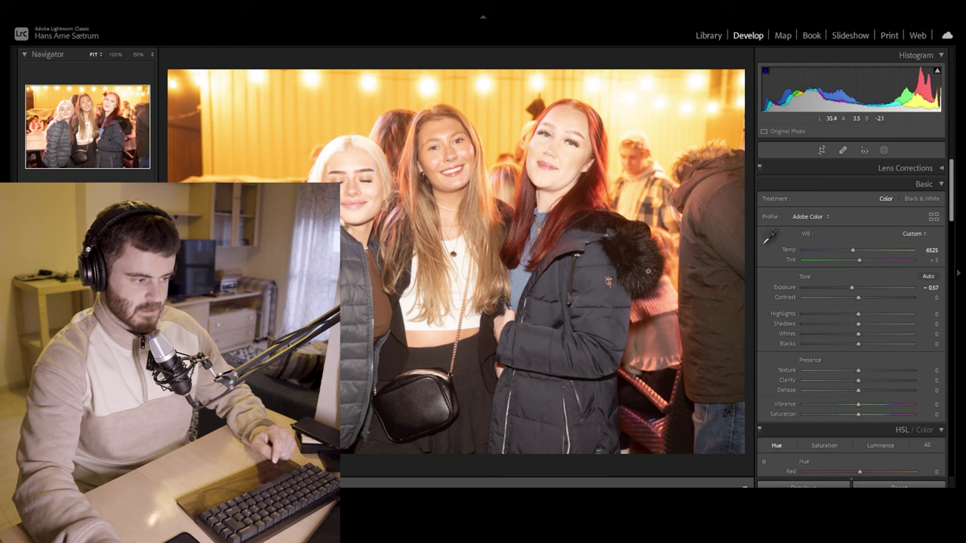
drag(851, 287, 865, 294)
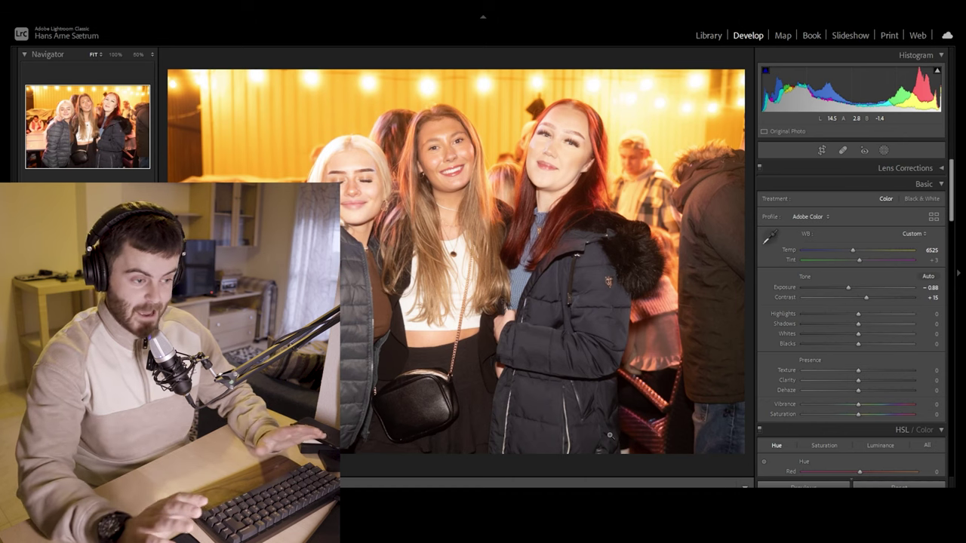
Show the filmstrip, open the other photo of the three women, crop it tighter and straighten it to about -1.05
key(F6)
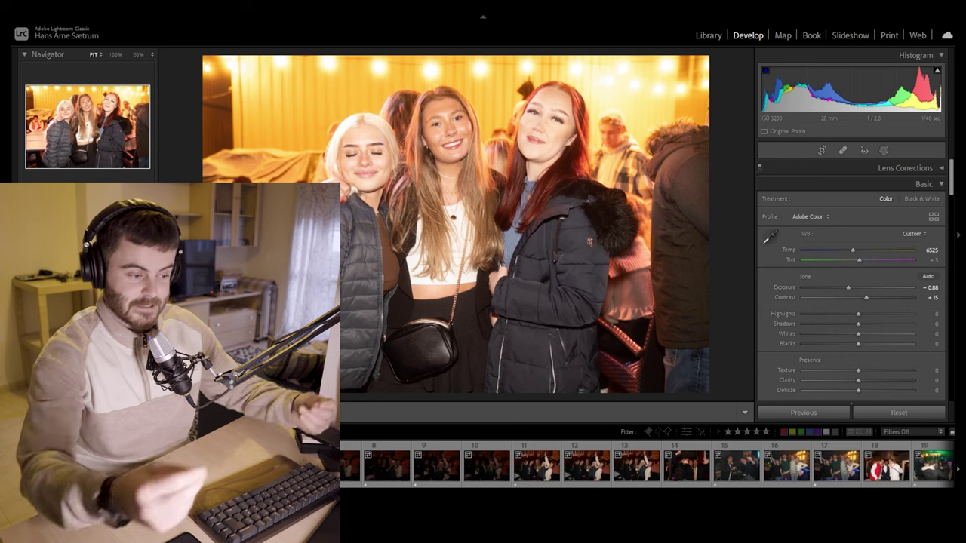
key(Right)
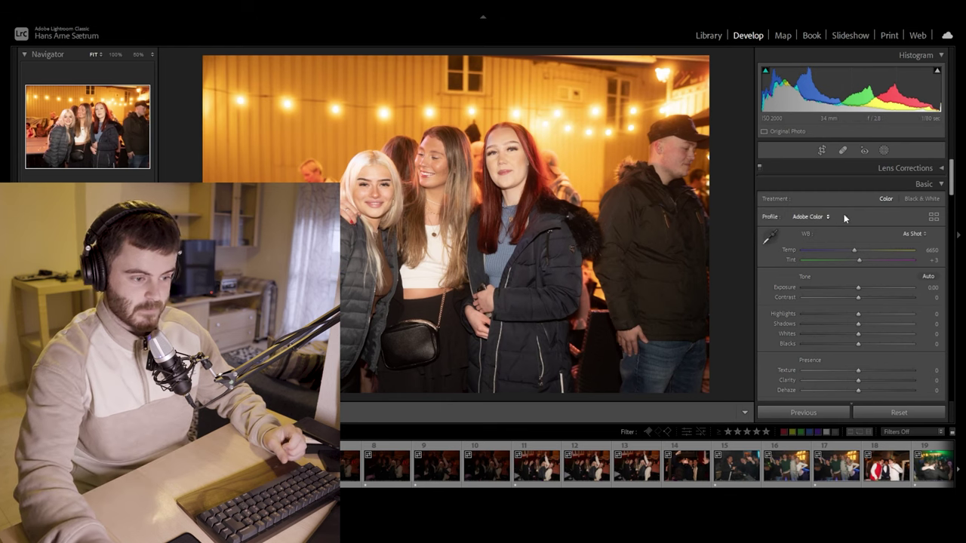
click(821, 150)
drag(468, 56, 468, 82)
drag(513, 151, 524, 151)
drag(694, 155, 694, 150)
drag(553, 169, 556, 174)
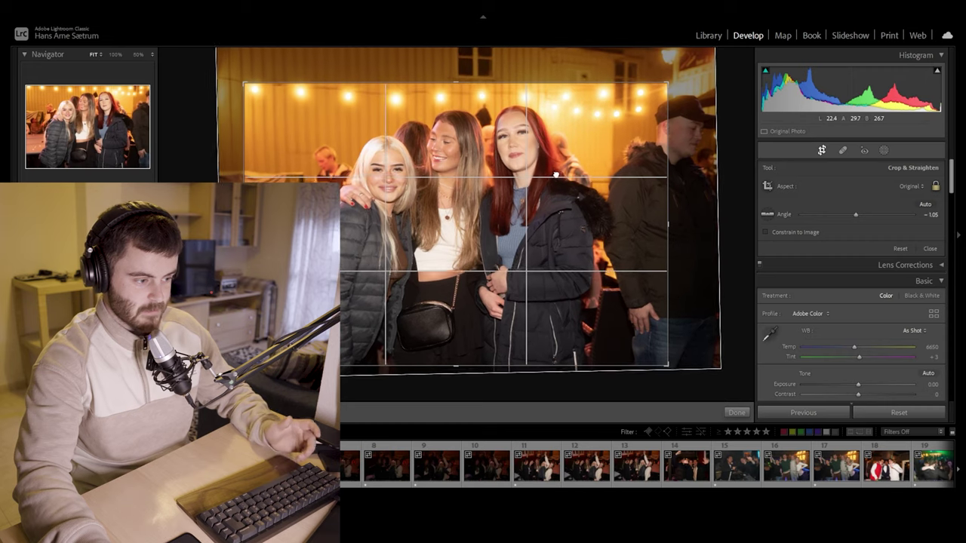
drag(497, 88, 498, 88)
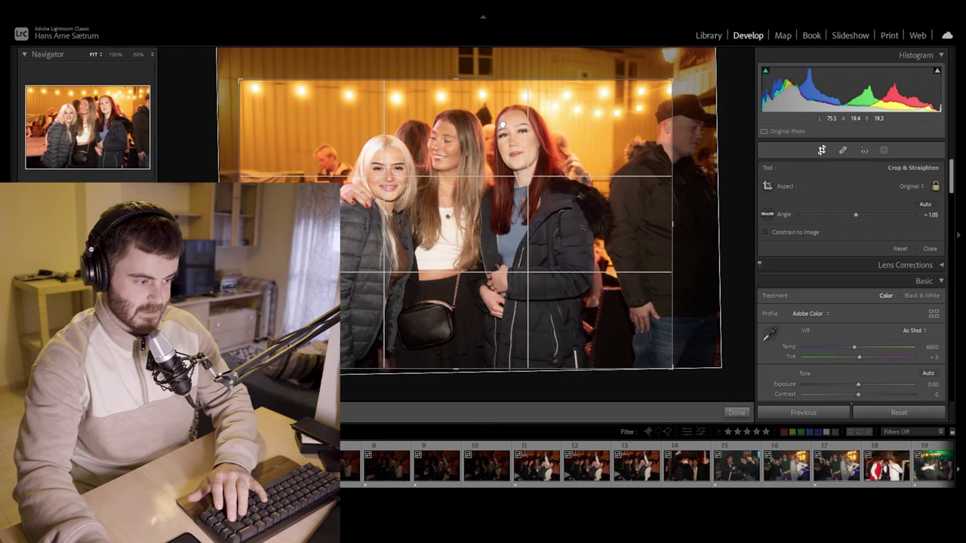
drag(556, 151, 553, 149)
key(Return)
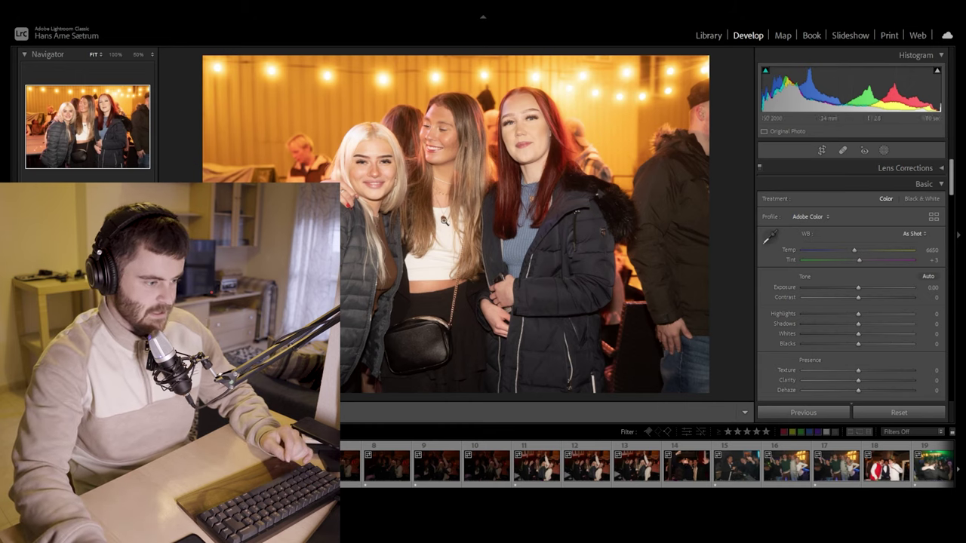
Compare the two photos of the three women and set the brighter one's exposure to -1.52
key(Right)
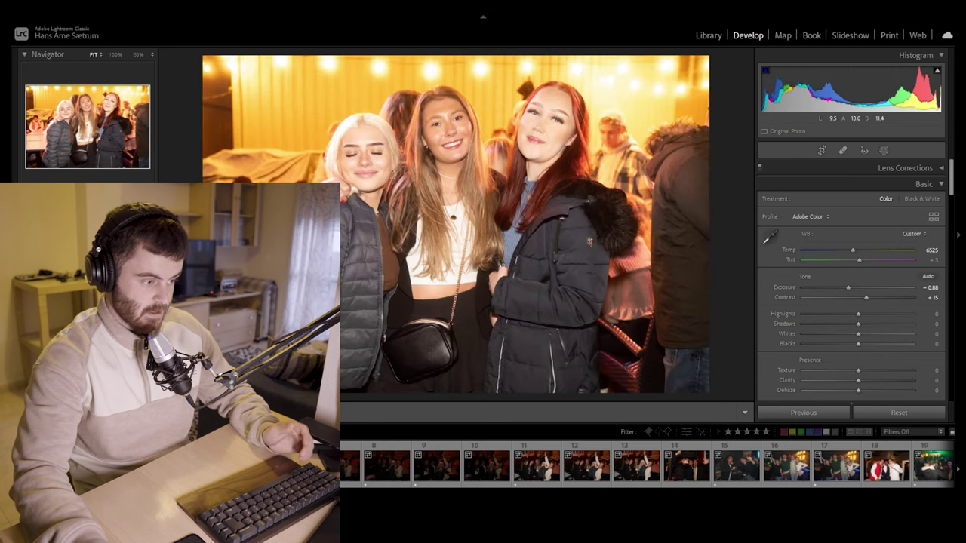
key(Right)
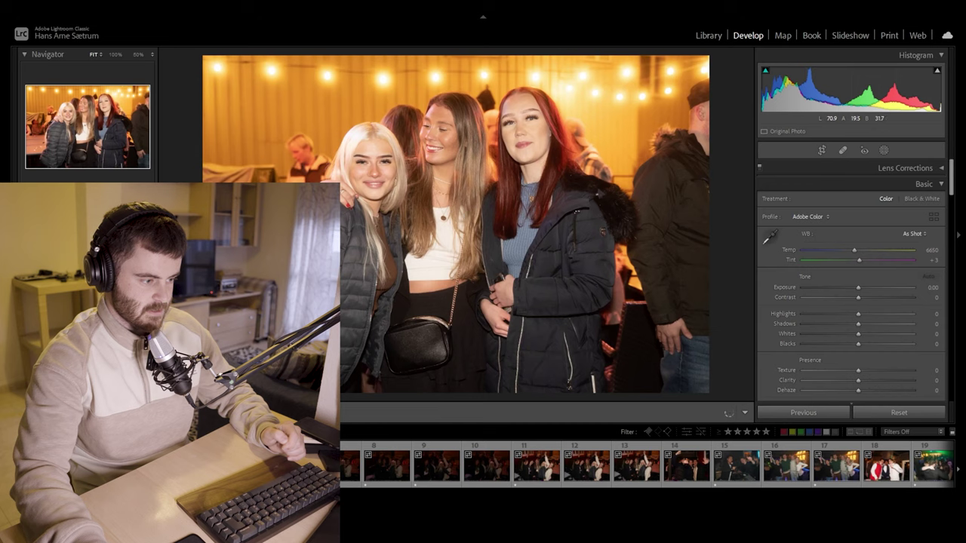
key(Right)
drag(847, 288, 837, 288)
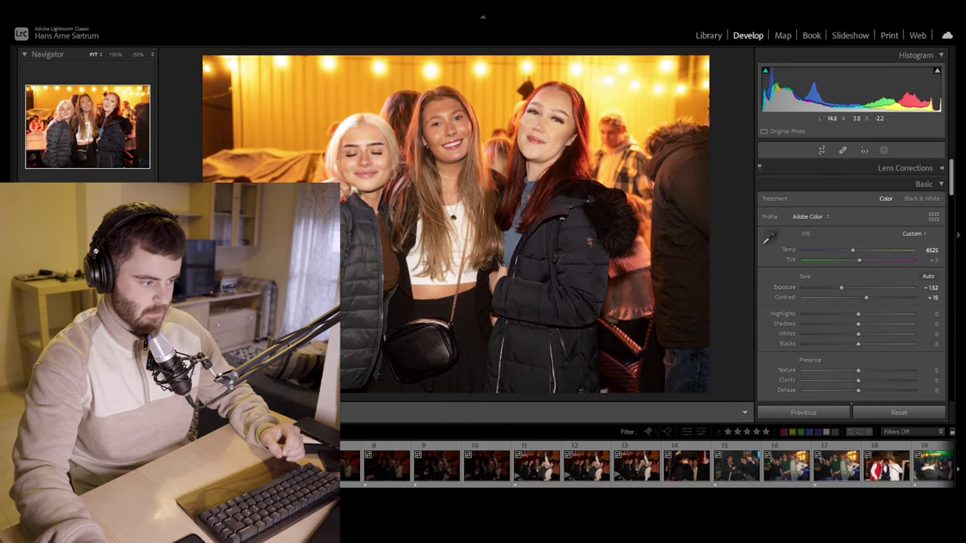
Go to the photo of the two men in the doorway and crop it tighter from the upper edge
key(Right)
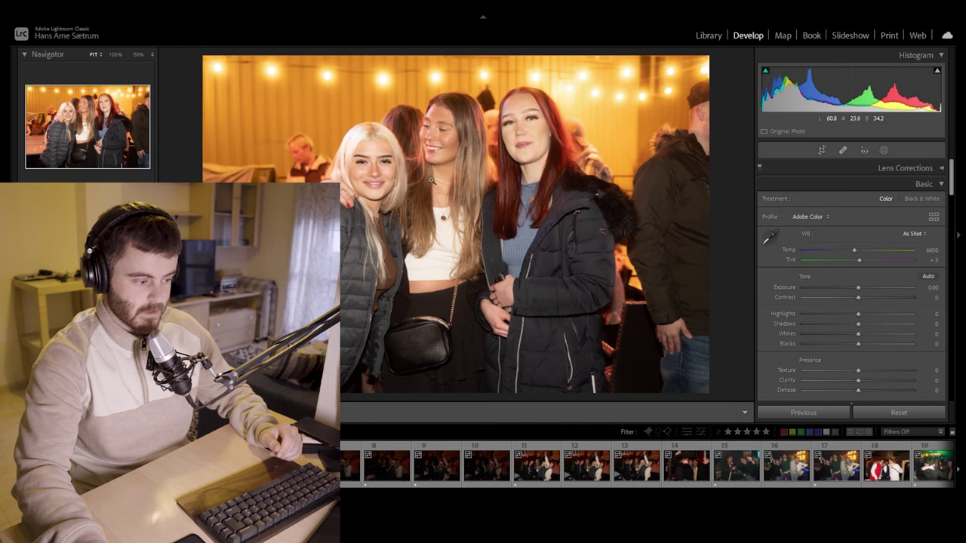
key(Right)
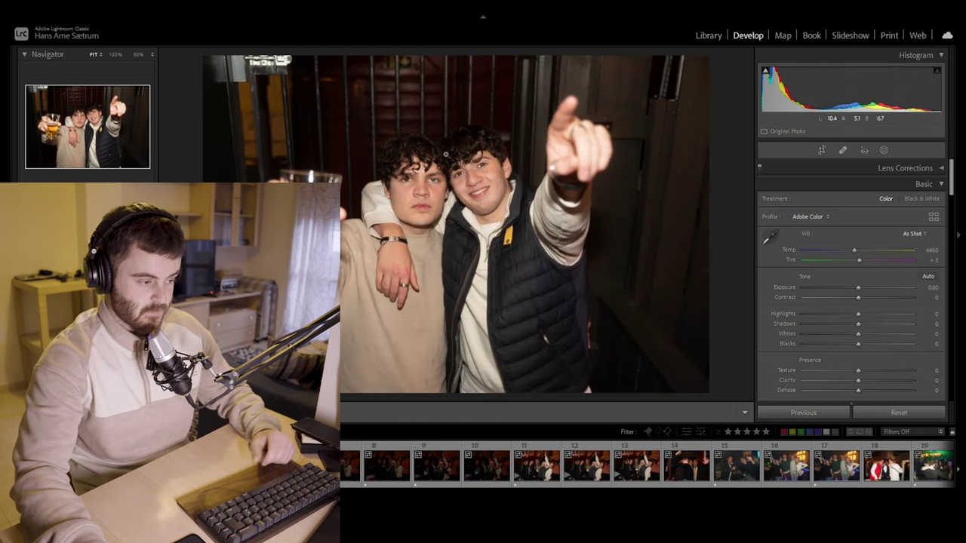
click(820, 150)
drag(458, 53, 464, 111)
click(822, 150)
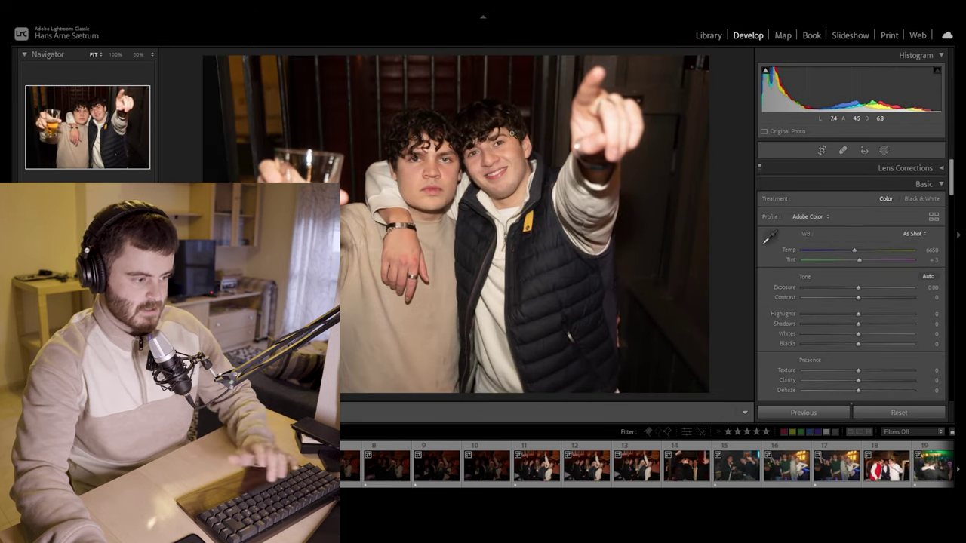
Set the two men's photo to temperature 6932, exposure +0.39 and vibrance +7, and recheck its crop alignment
drag(857, 286, 861, 287)
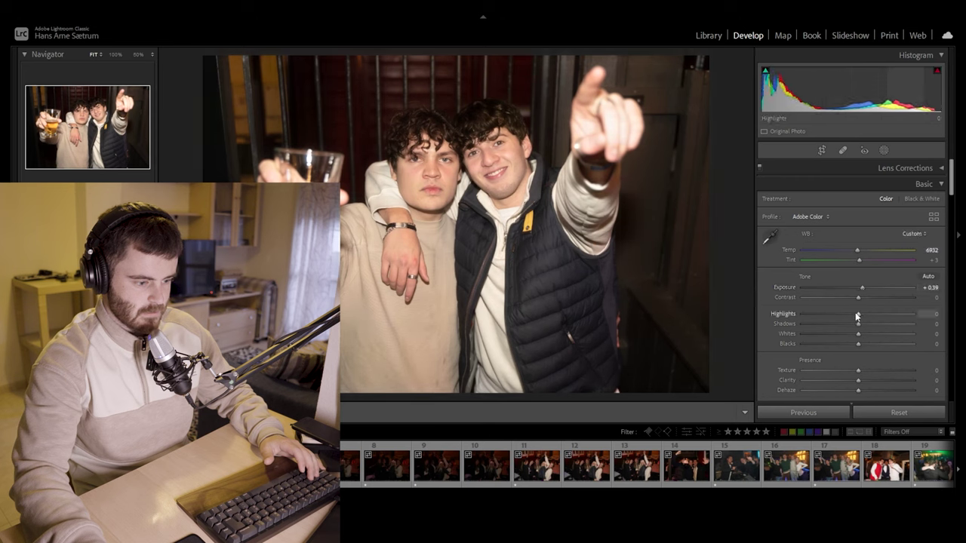
scroll(867, 361, down, 2)
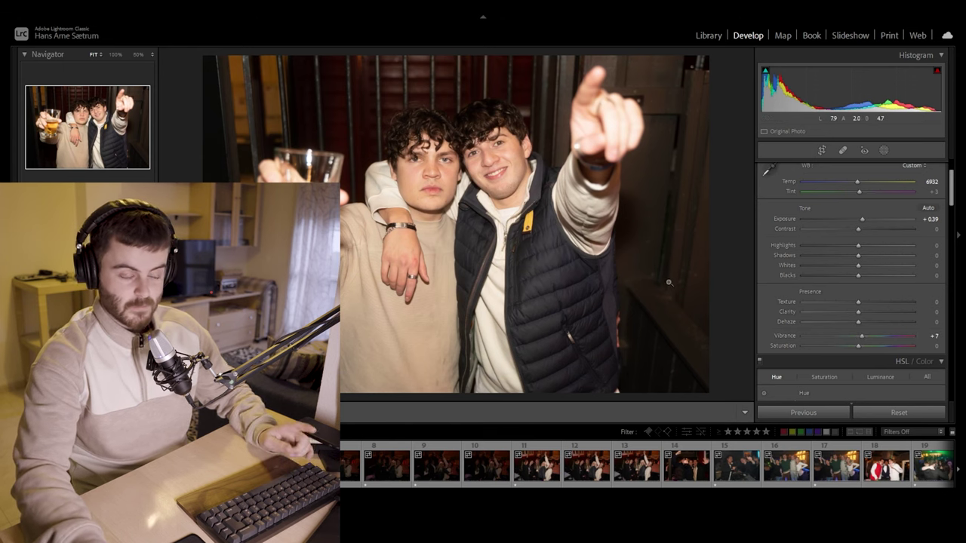
click(822, 151)
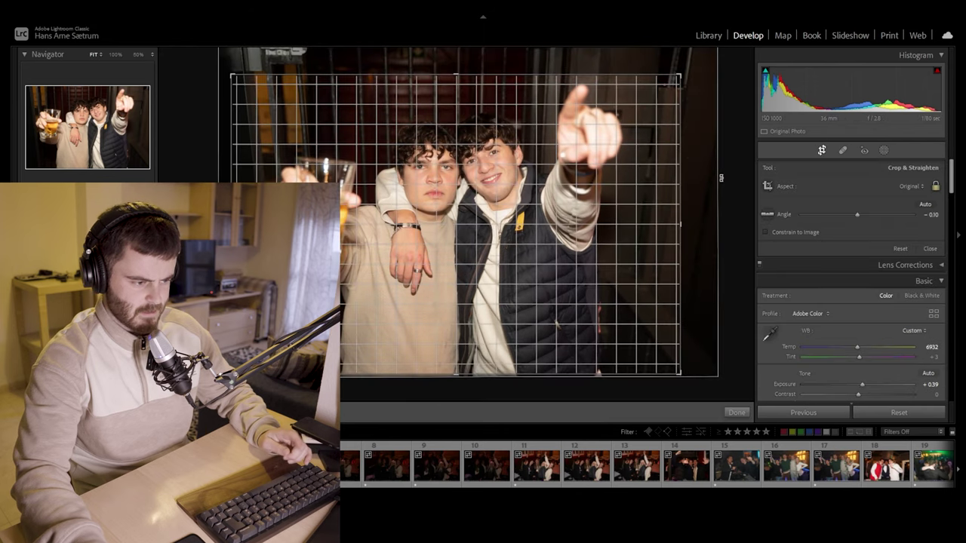
key(r)
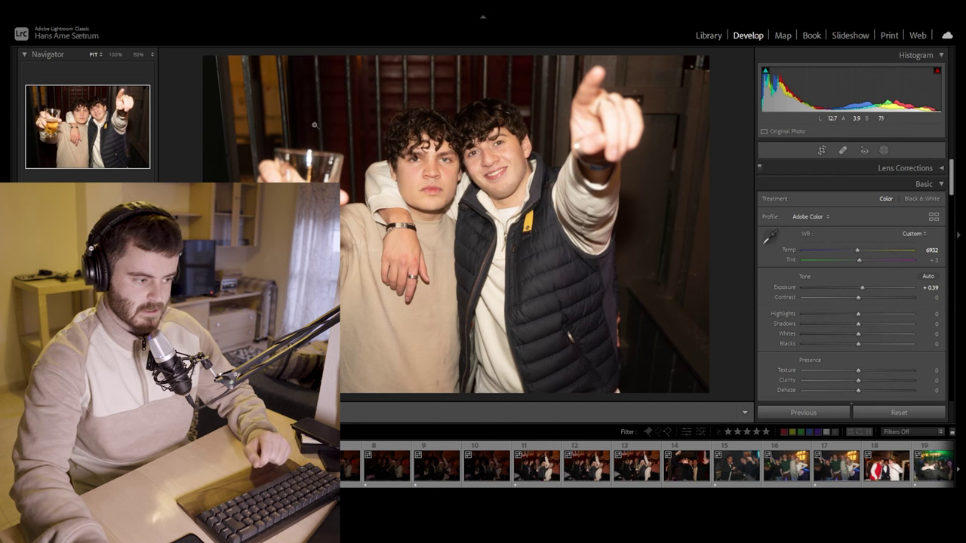
Compare the exposure of group photos 8 and 11
key(Right)
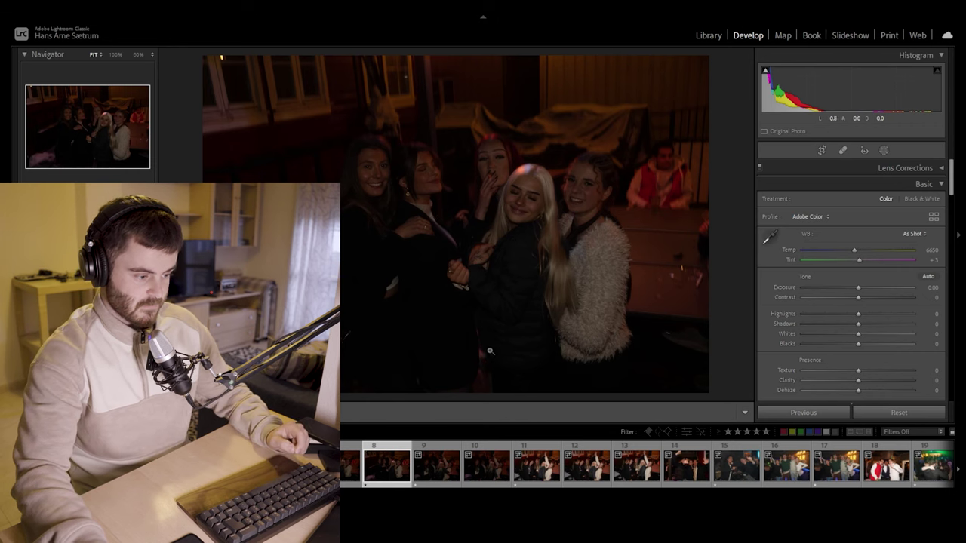
click(536, 464)
click(405, 467)
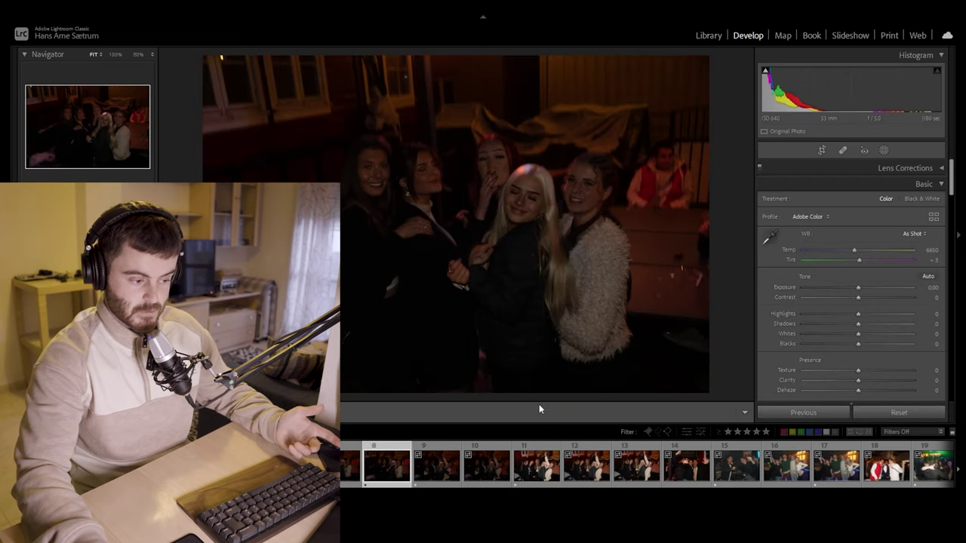
click(536, 464)
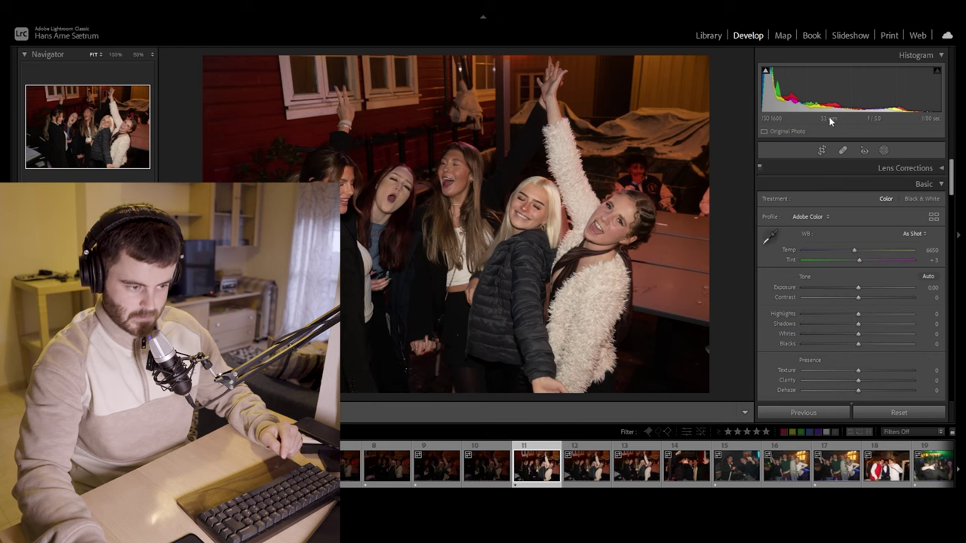
click(400, 465)
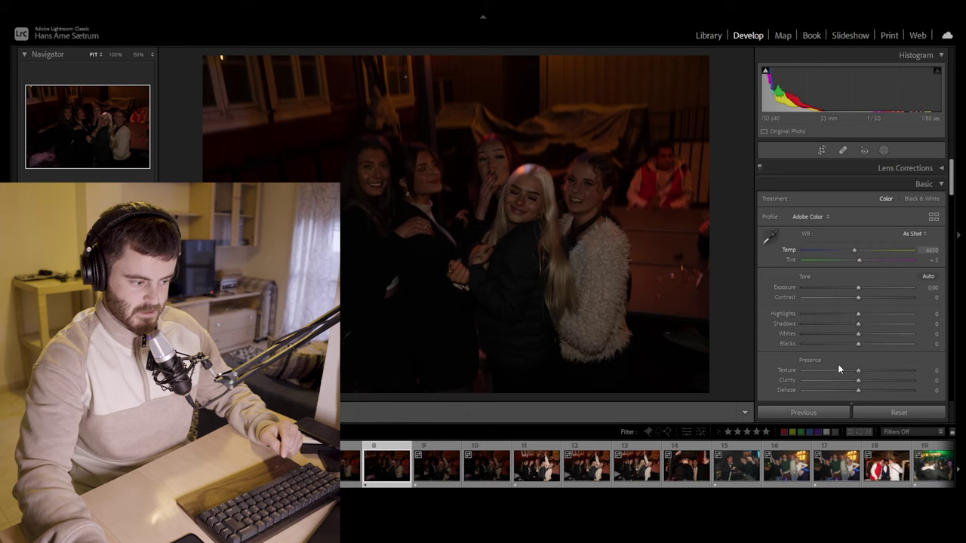
click(538, 473)
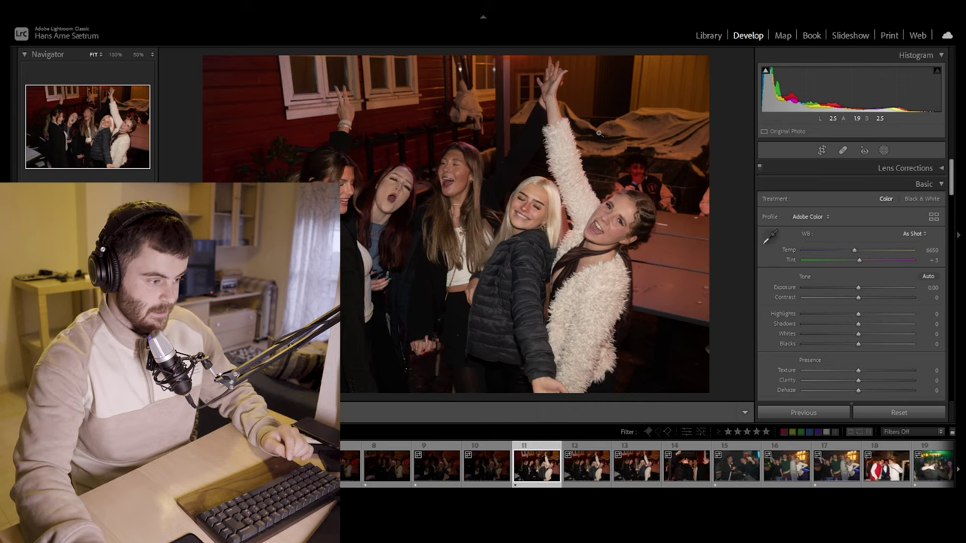
Open group photo 9, raise its exposure to +3.28 and crop it more tightly
click(426, 465)
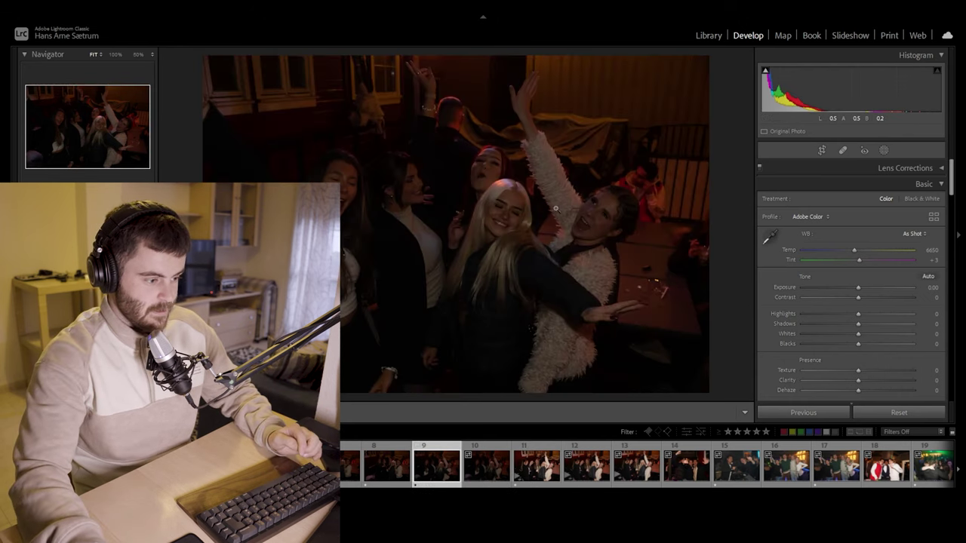
drag(858, 287, 892, 288)
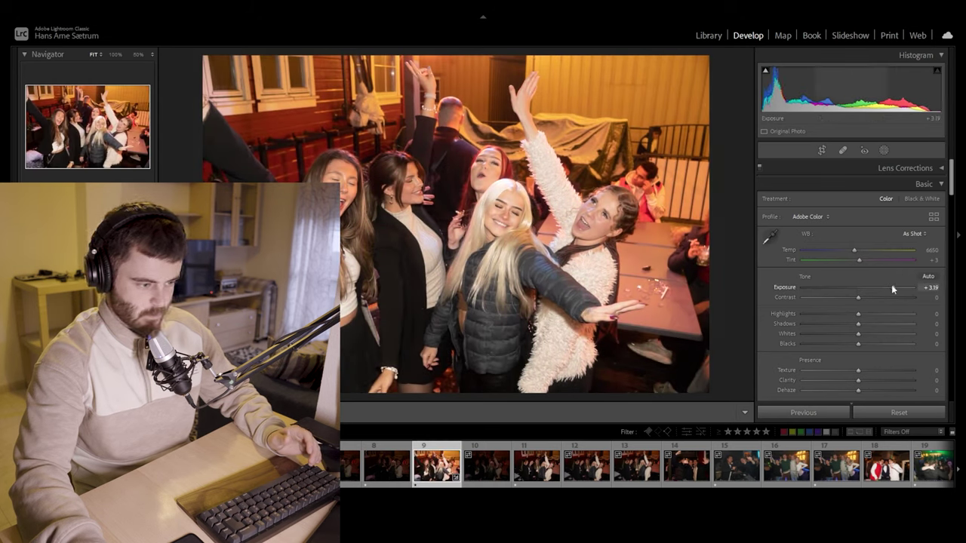
drag(891, 287, 894, 287)
click(822, 150)
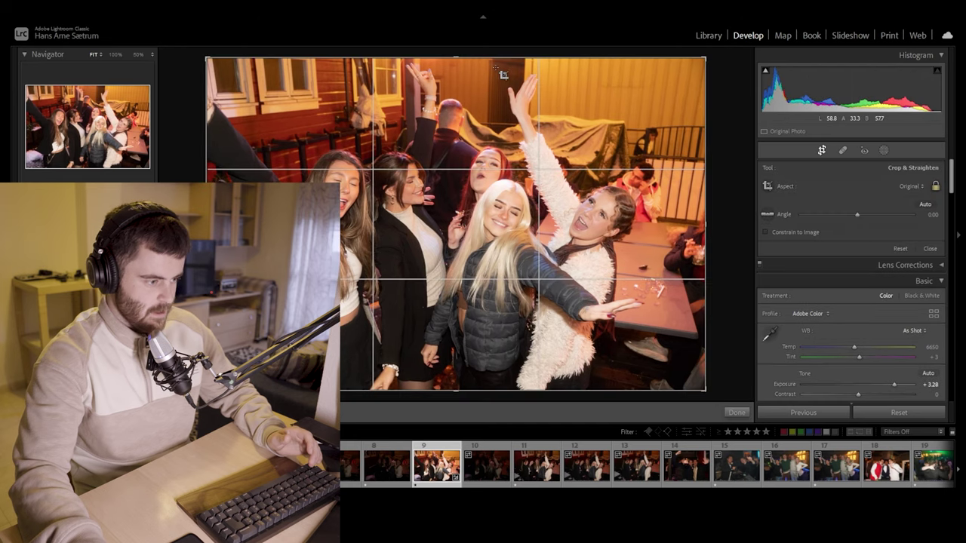
key(Return)
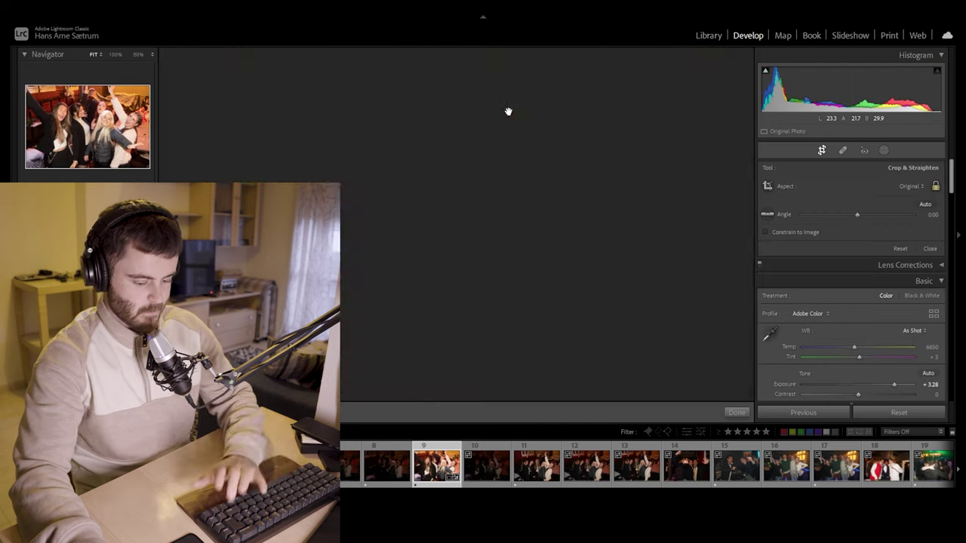
Check group photo 9 up close, and shift its crop frame slightly sideways
click(528, 184)
drag(558, 247, 467, 132)
drag(679, 302, 634, 191)
click(634, 190)
click(634, 190)
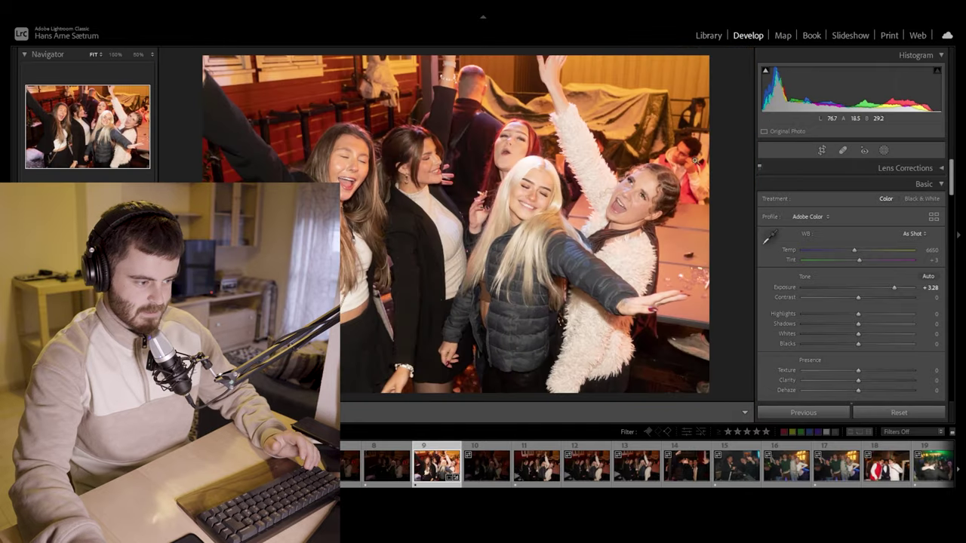
click(822, 151)
drag(465, 179, 458, 180)
key(Return)
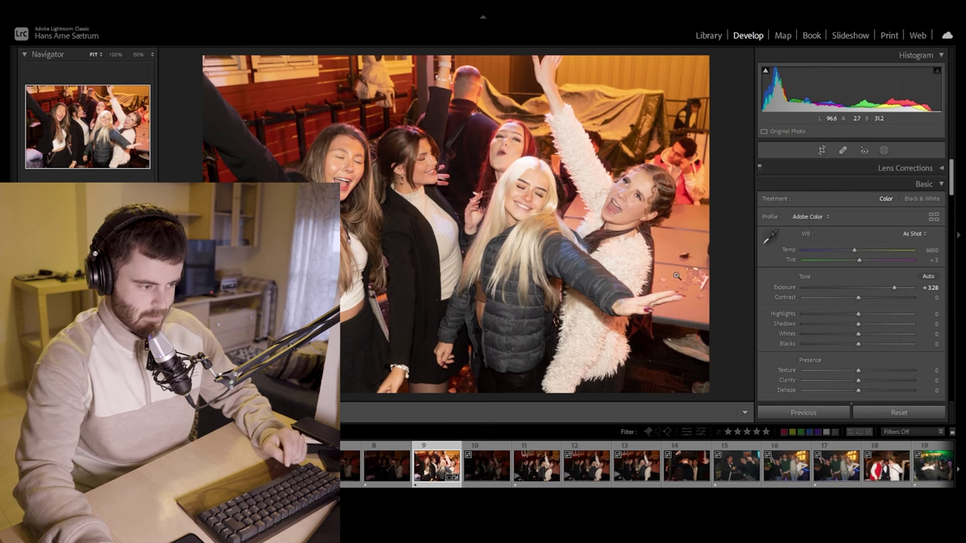
Inspect the table beside the women in group photo 9 up close, and set temperature to 7249 and sharpening amount to 56
click(687, 298)
drag(685, 299, 621, 331)
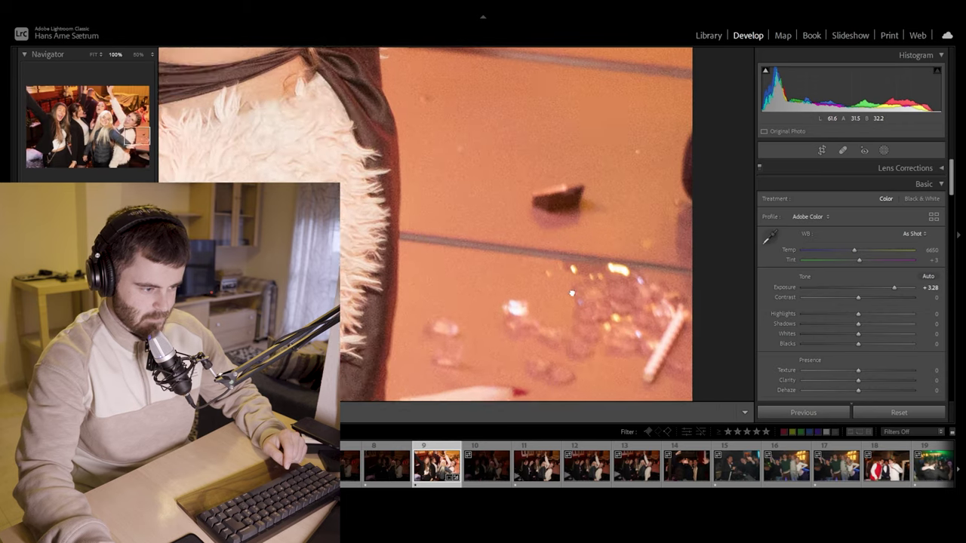
drag(631, 114, 631, 295)
drag(585, 144, 593, 306)
click(593, 307)
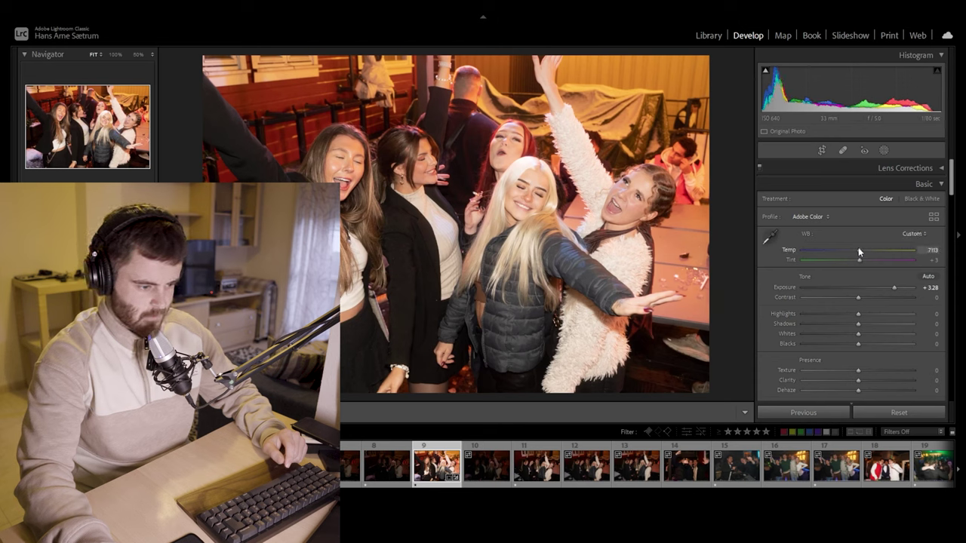
drag(857, 249, 860, 250)
scroll(857, 282, down, 10)
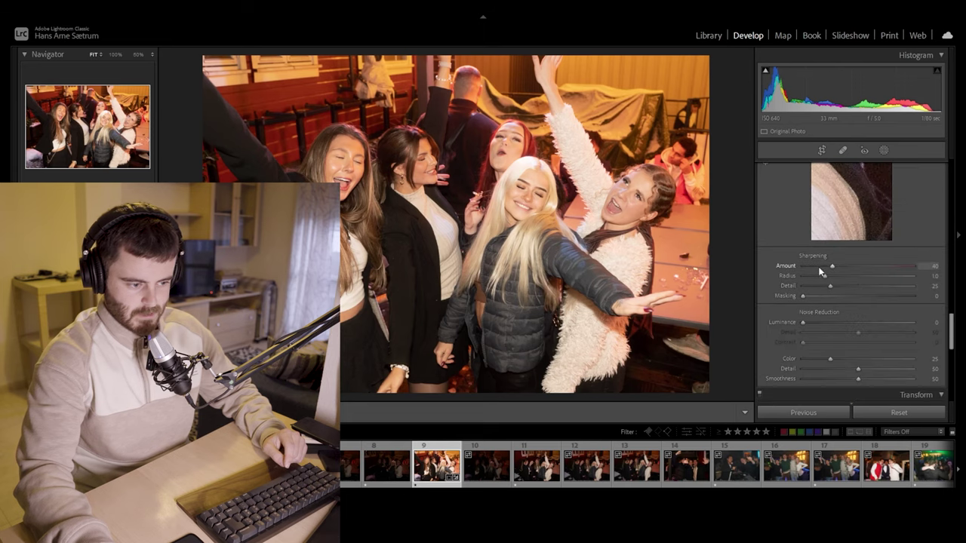
drag(823, 268, 841, 269)
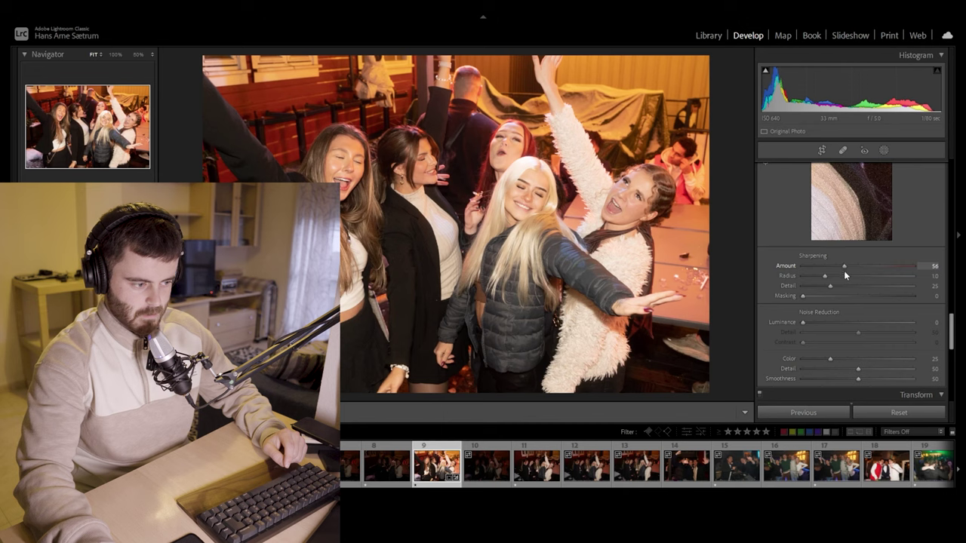
Set the clarity of group photo 9 to +10
scroll(871, 278, up, 10)
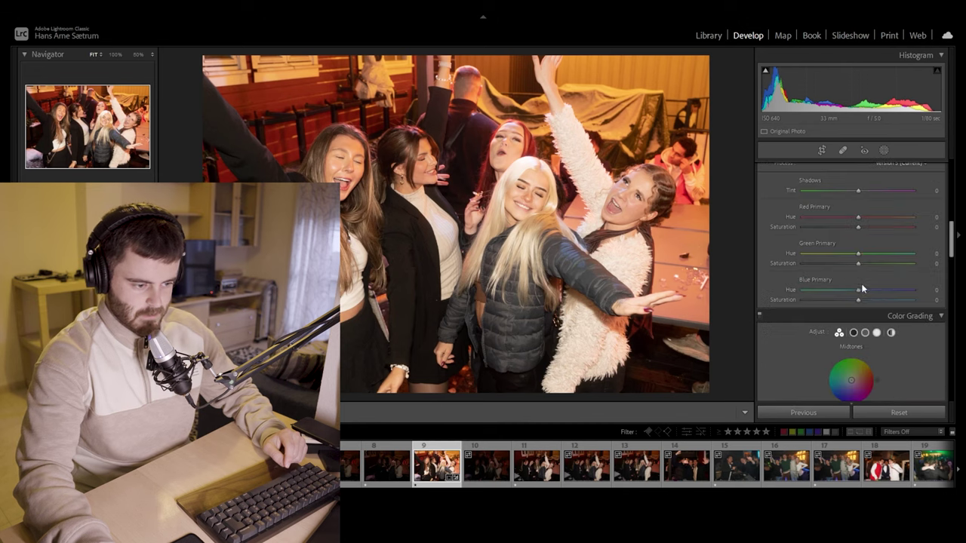
scroll(819, 278, up, 10)
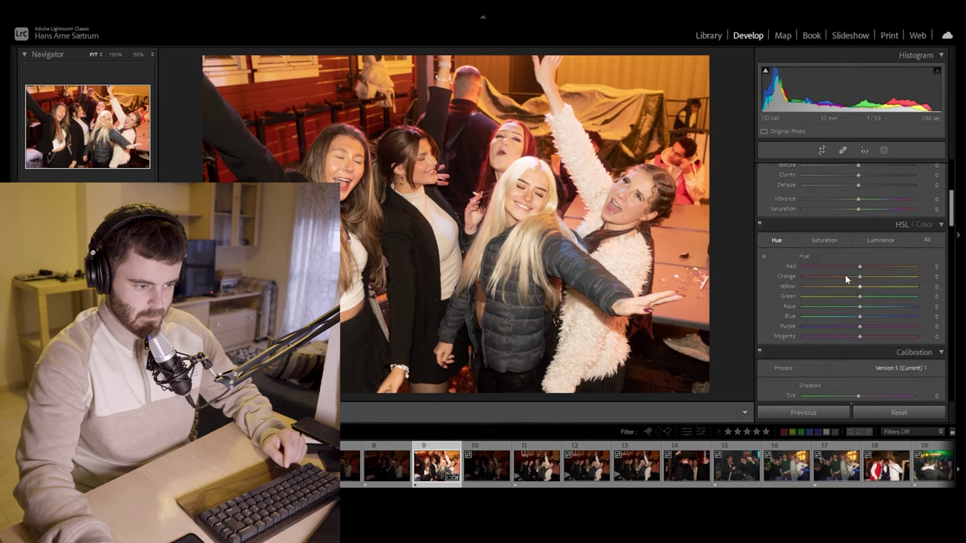
drag(875, 315, 896, 311)
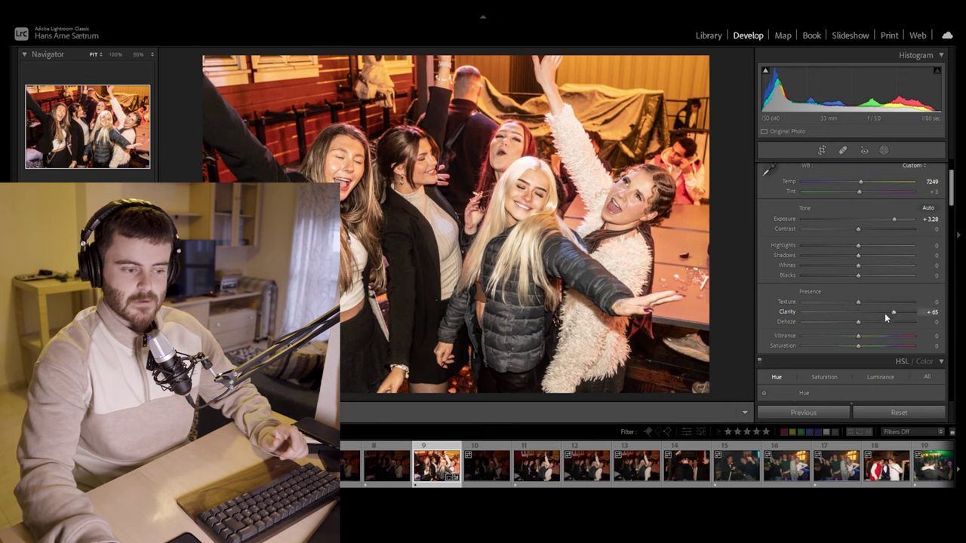
drag(885, 313, 868, 318)
Try contrast, whites, and yellow and orange hue changes on group photo 9, and return them to 0
mouse_move(858, 228)
mouse_down()
mouse_move(904, 228)
mouse_move(857, 232)
mouse_up()
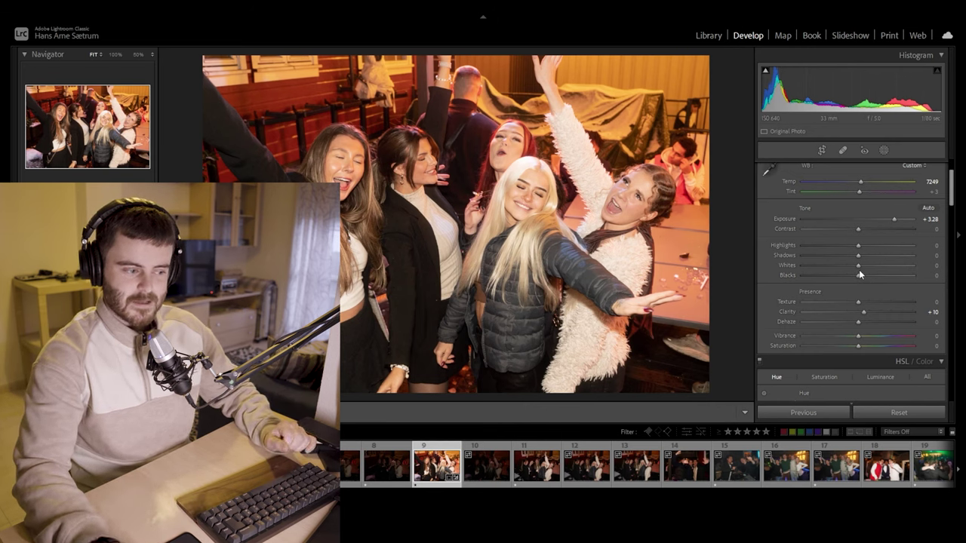
drag(857, 268, 899, 276)
double_click(899, 276)
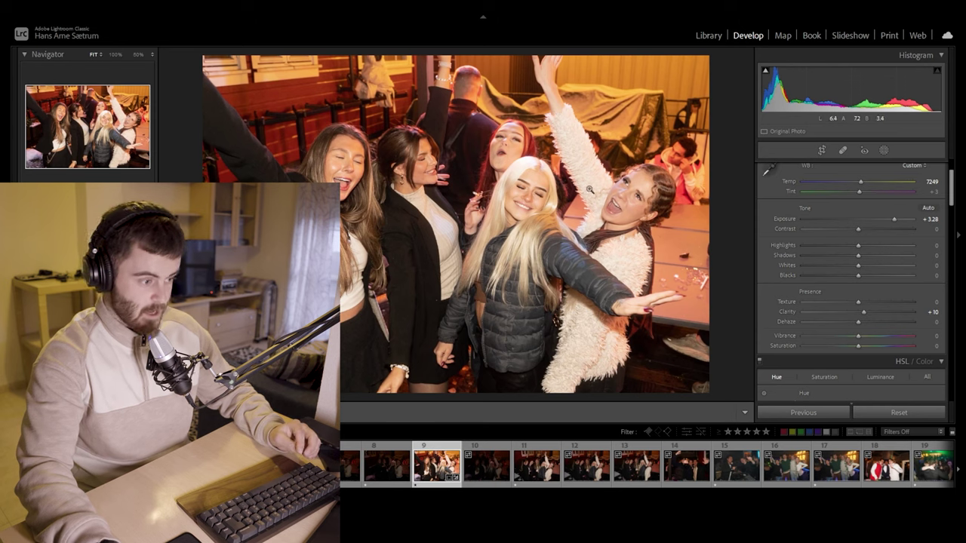
scroll(819, 196, down, 5)
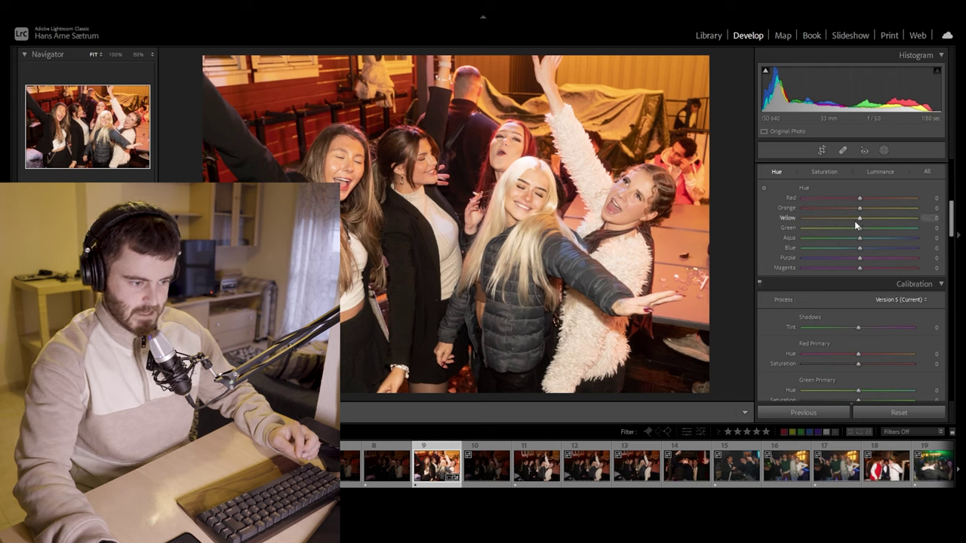
drag(840, 217, 799, 219)
drag(917, 219, 834, 209)
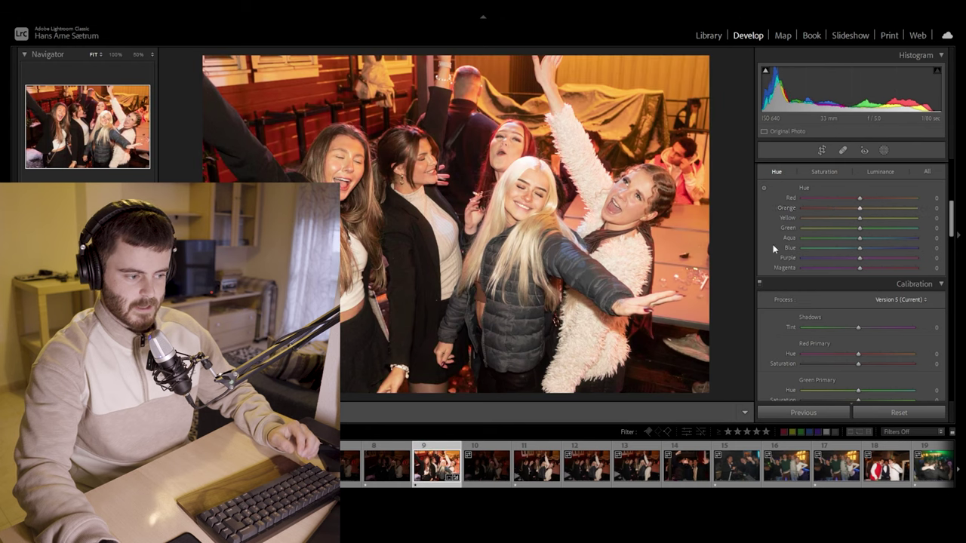
Crop group photo 9 tighter from the upper edge and set its straightening angle to -0.08
scroll(838, 249, up, 5)
click(820, 151)
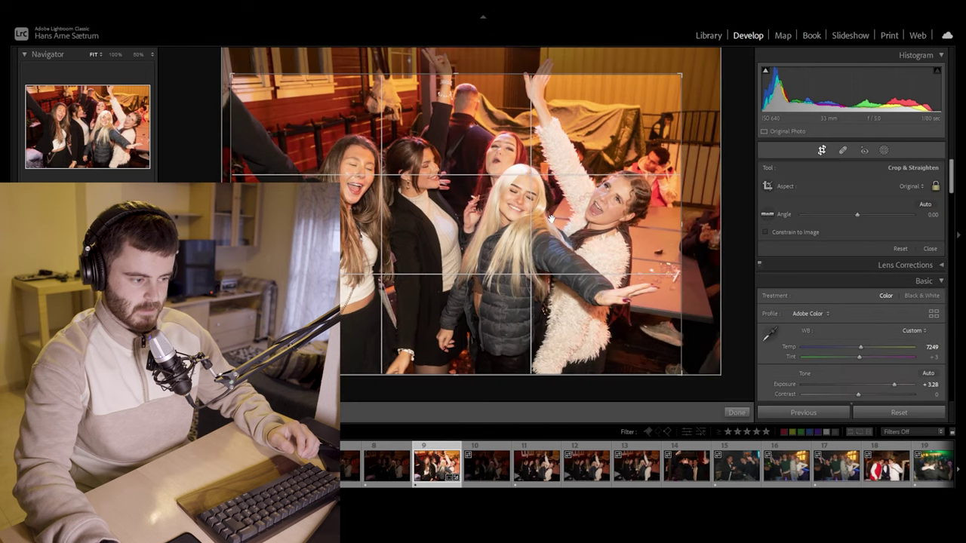
drag(479, 72, 479, 88)
key(r)
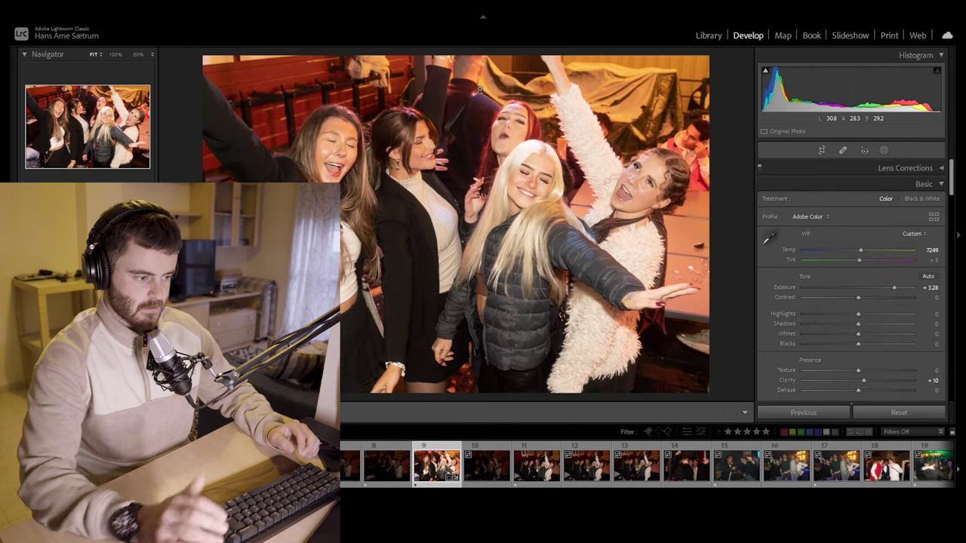
click(822, 150)
drag(515, 173, 511, 174)
drag(700, 241, 700, 248)
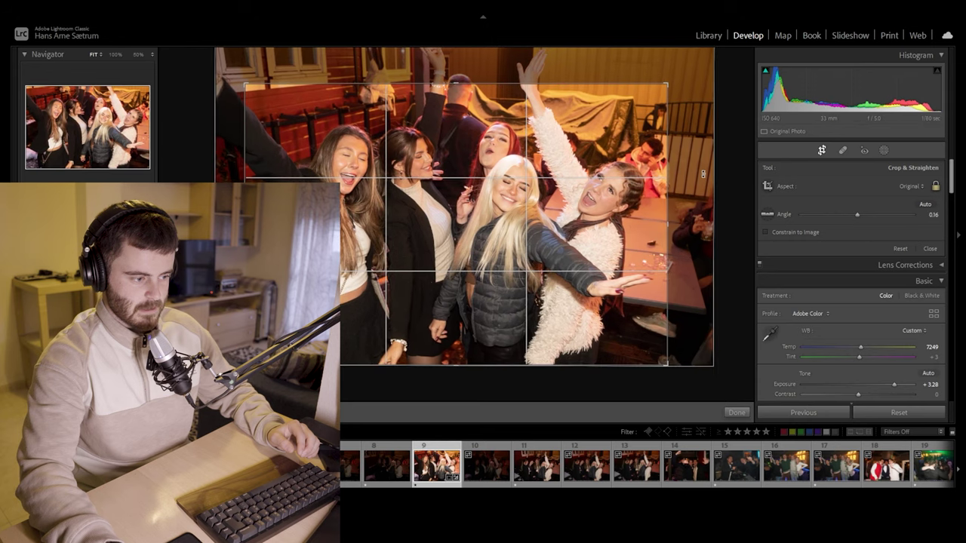
key(r)
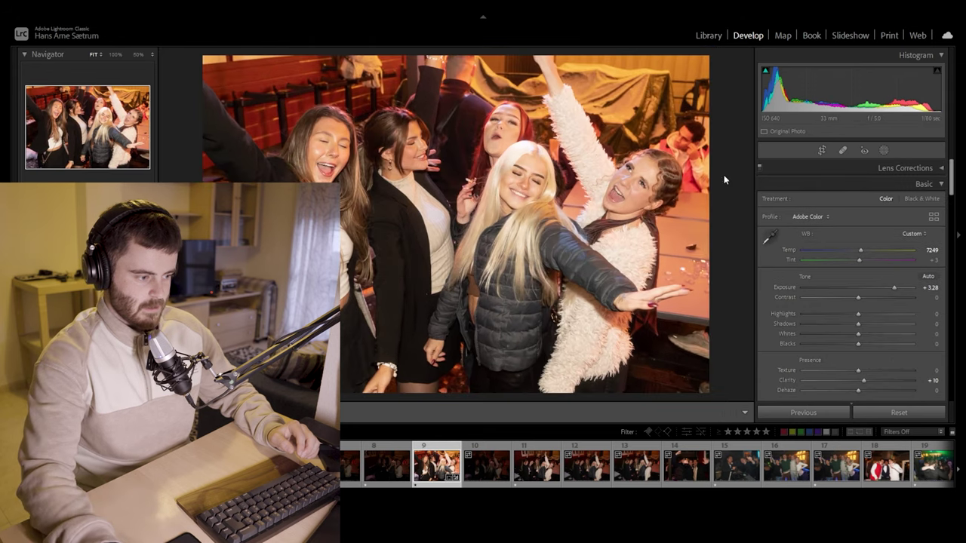
Try a looser crop at the upper edge of group photo 9, and tighten it again
click(823, 150)
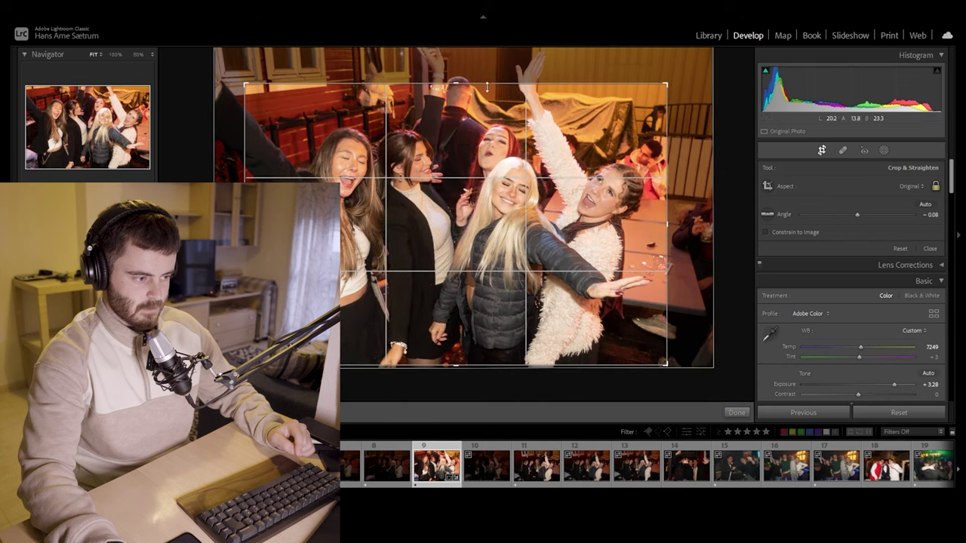
drag(486, 86, 487, 49)
key(r)
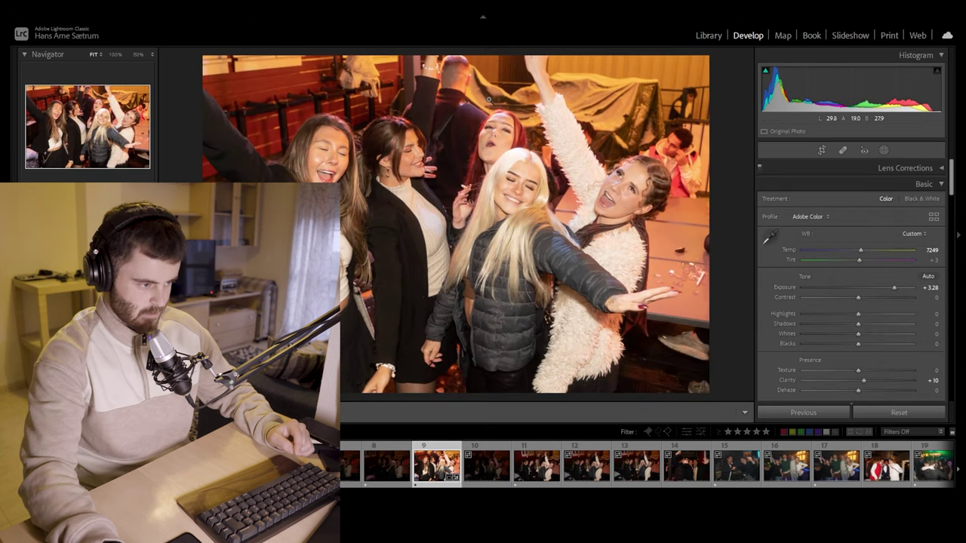
key(r)
drag(512, 79, 509, 92)
key(r)
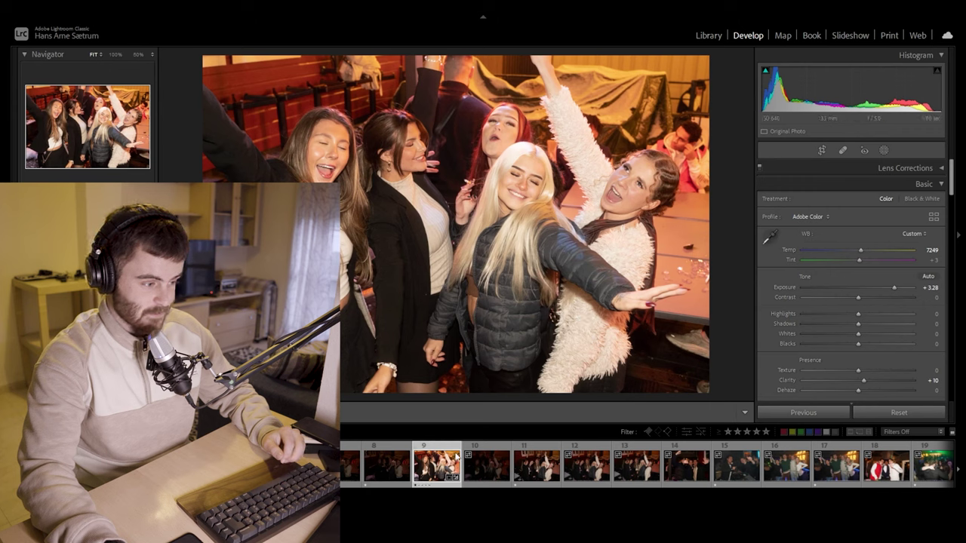
Widen the crop of group photo 9 to review the full scene, and reframe it tightly around the women
click(820, 150)
drag(476, 71, 451, 48)
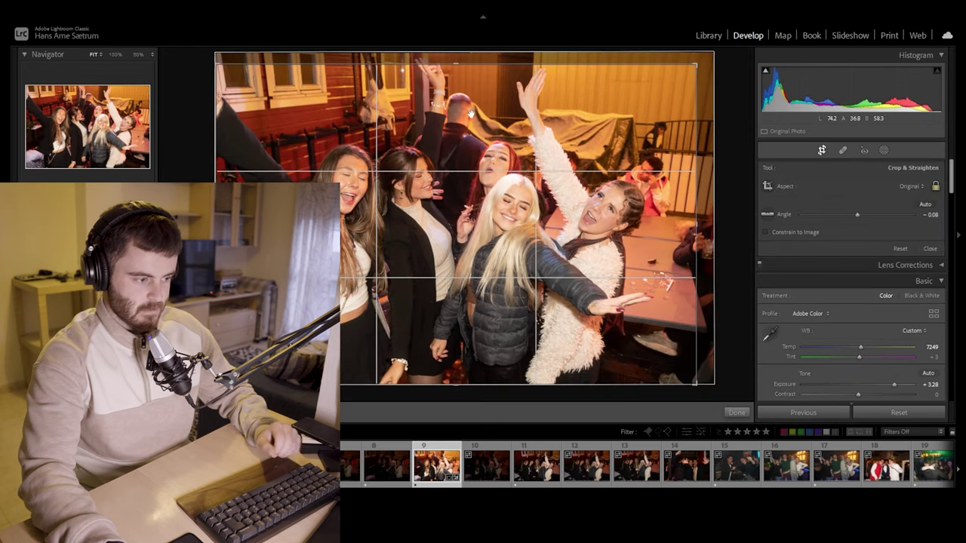
key(Return)
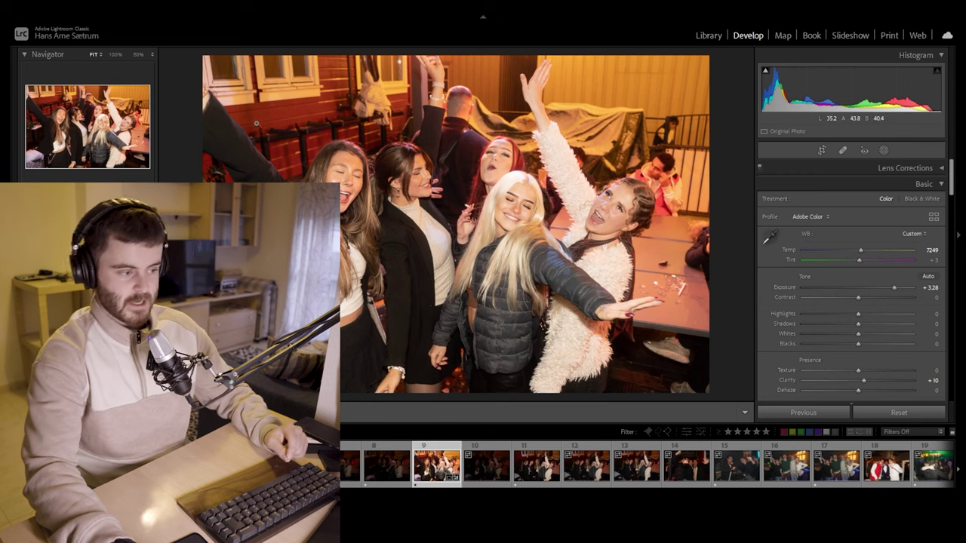
click(822, 150)
drag(531, 83, 517, 115)
key(Return)
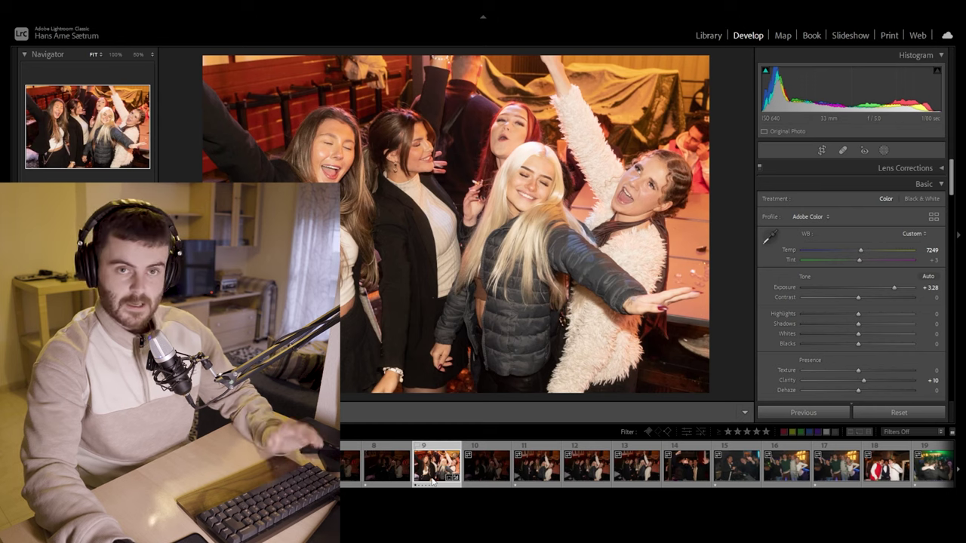
Look through photos 9 and 10, open group photo 11, and set its highlights to -42 and exposure to +1.61
click(472, 471)
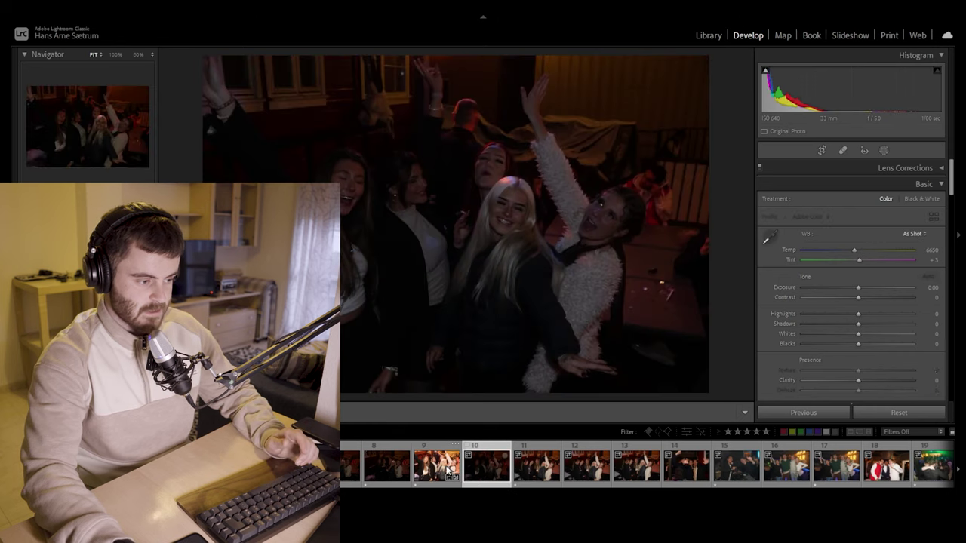
click(449, 469)
click(567, 455)
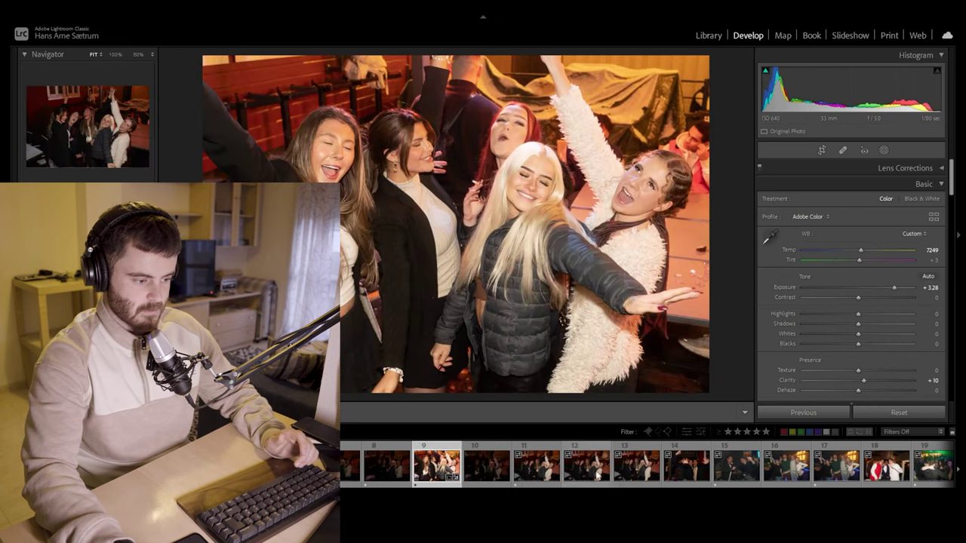
key(Left)
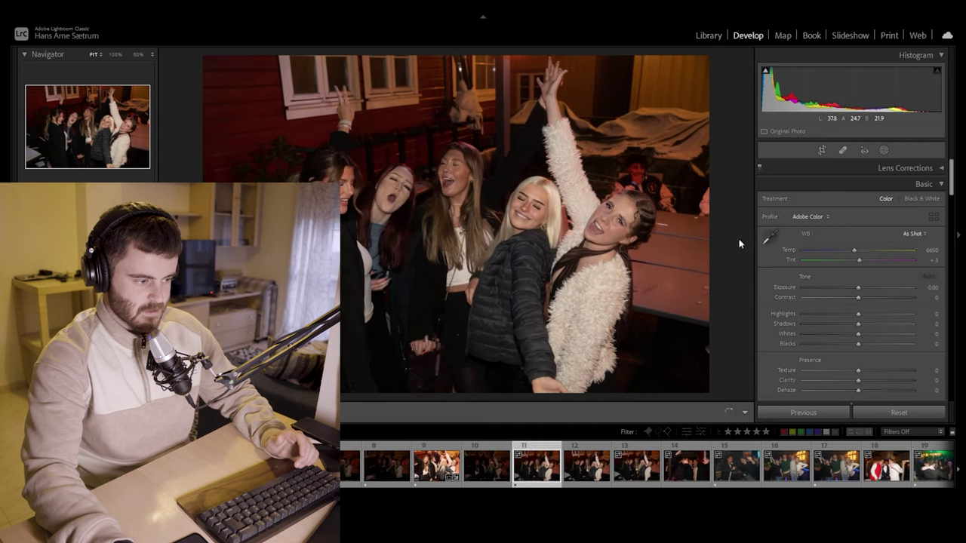
mouse_move(858, 288)
mouse_down()
mouse_move(872, 284)
mouse_move(857, 310)
mouse_move(833, 313)
mouse_move(874, 285)
mouse_up()
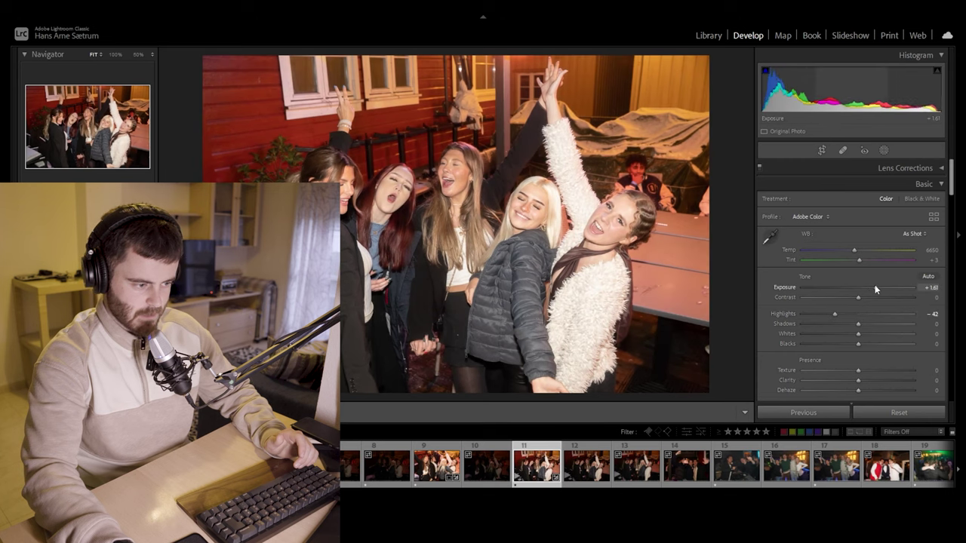
Crop group photo 11 tighter from the upper edge
key(r)
drag(487, 58, 486, 81)
key(Return)
Set group photo 11 to temperature 7656, exposure +1.56 and shadows -32
drag(854, 250, 865, 246)
mouse_move(857, 370)
mouse_down()
mouse_move(847, 369)
mouse_move(895, 375)
mouse_move(860, 374)
mouse_up()
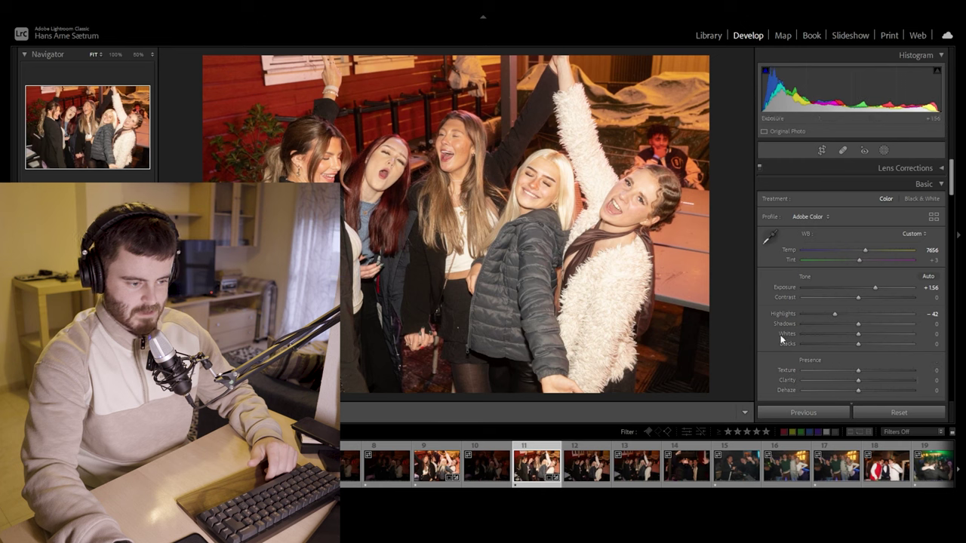
drag(858, 324, 844, 325)
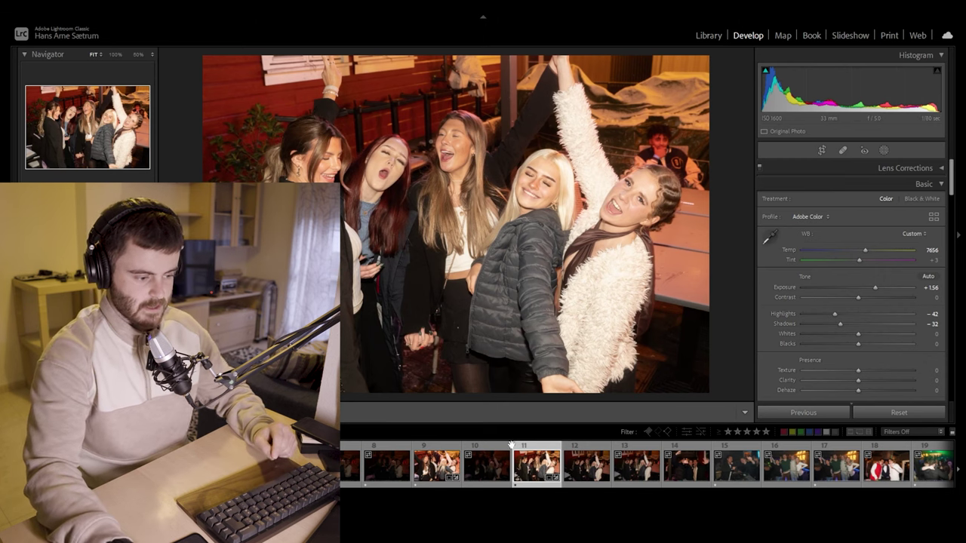
Browse the photo series and open photo 24, the two men making peace signs, for developing
scroll(511, 483, down, 6)
scroll(511, 483, down, 11)
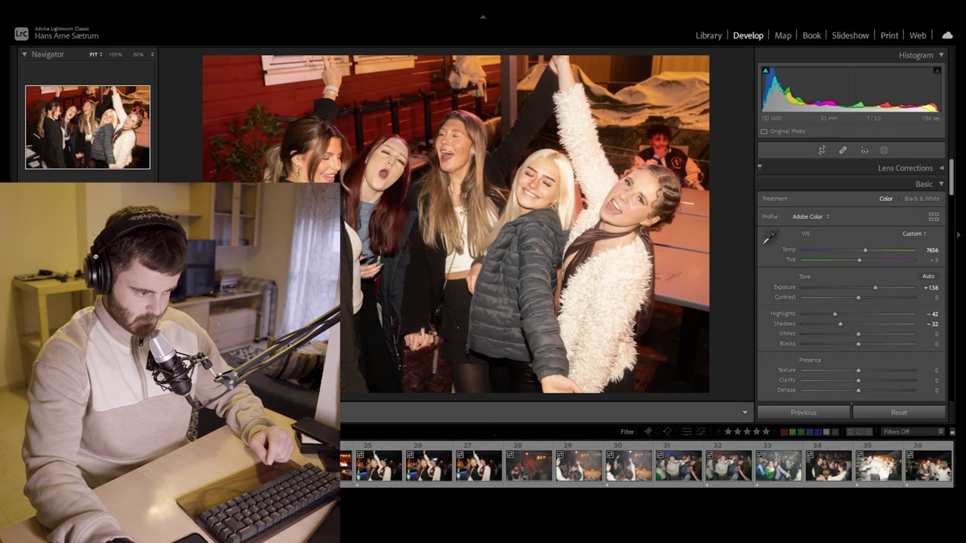
scroll(381, 475, up, 9)
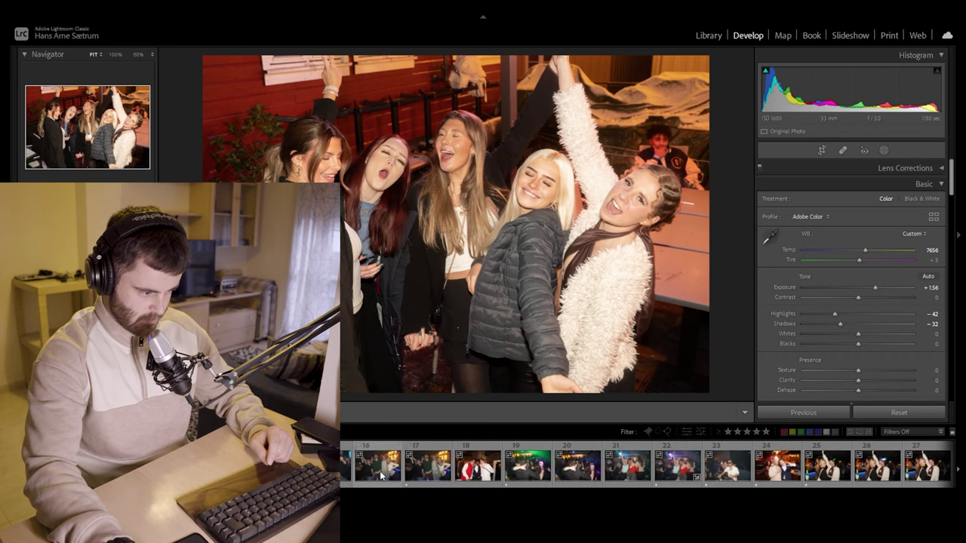
key(g)
double_click(758, 151)
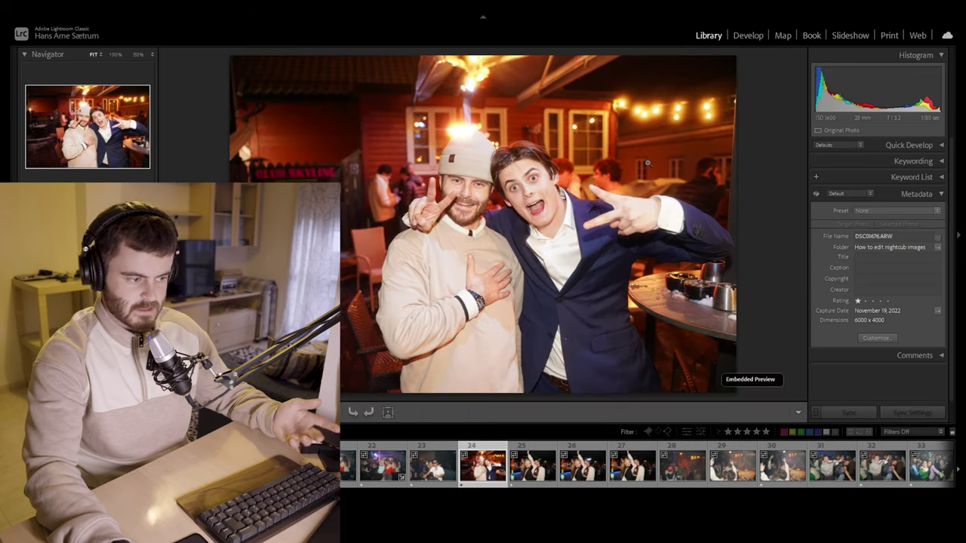
click(747, 35)
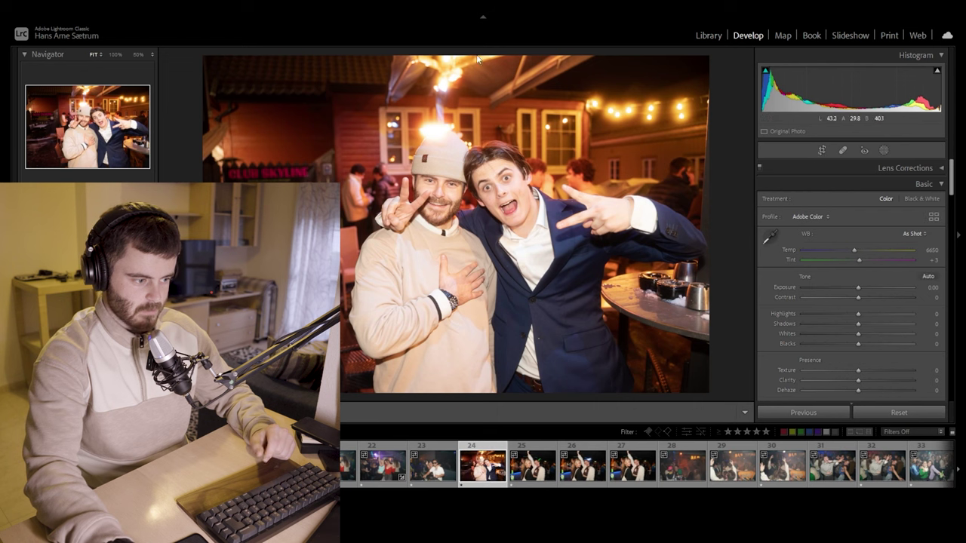
Crop photo 24 tighter around the two men with the angle at 1.20, and set its exposure to -0.11
click(821, 151)
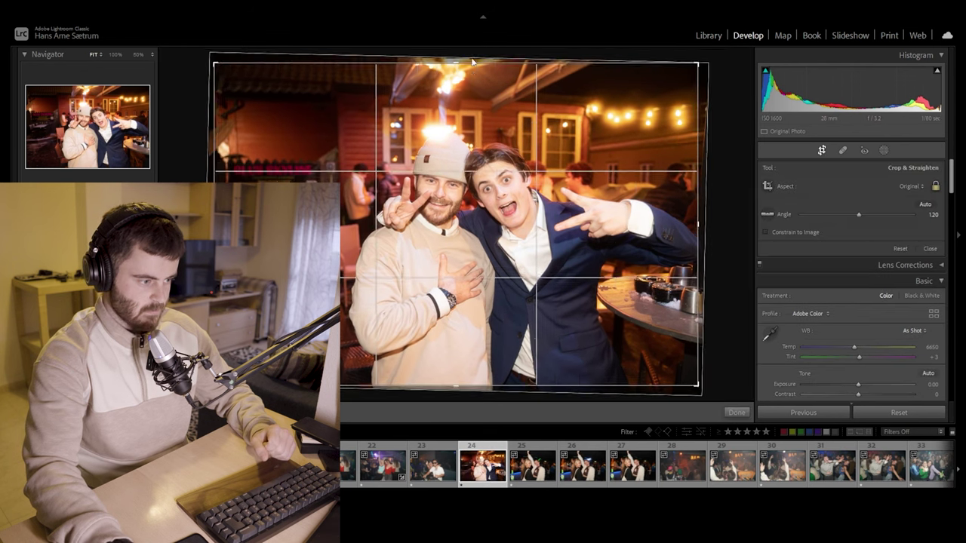
drag(469, 78, 470, 92)
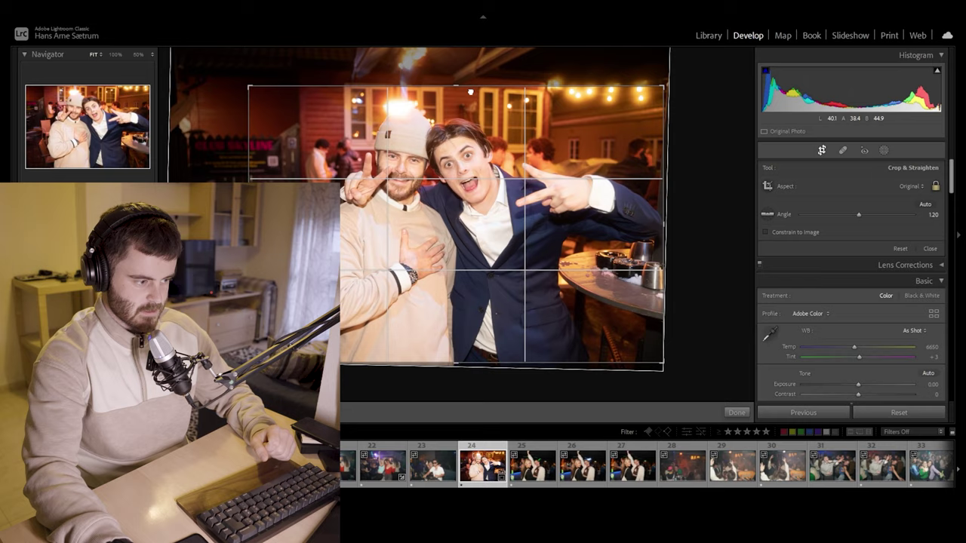
key(r)
key(r)
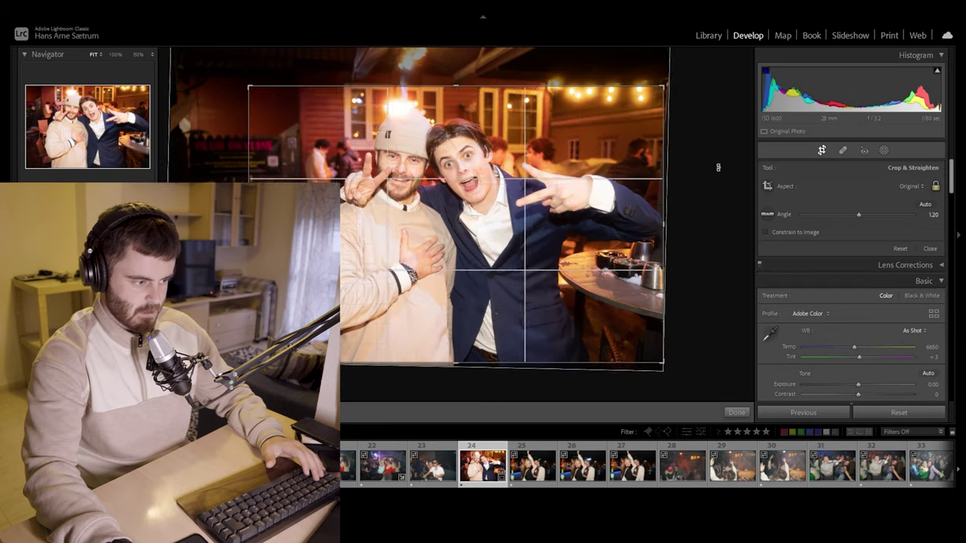
key(Return)
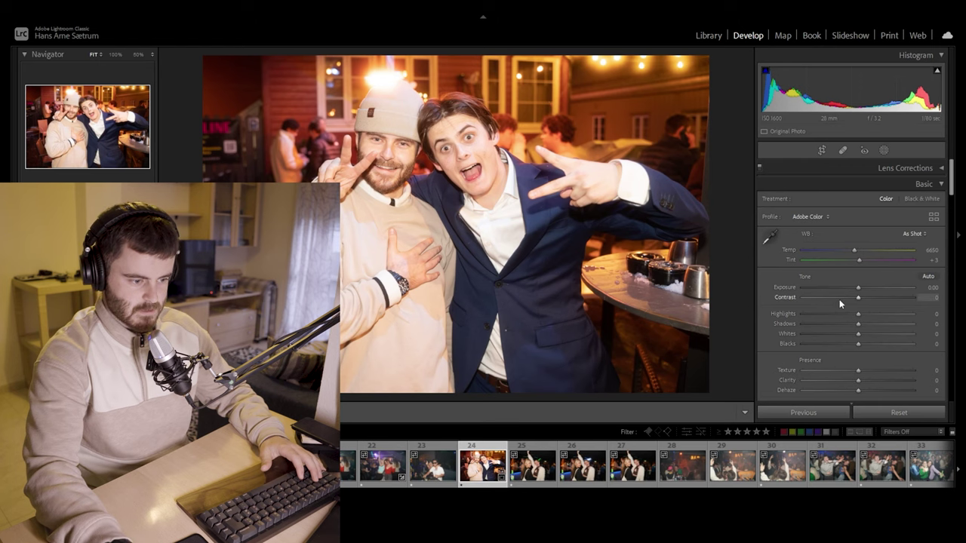
drag(857, 293, 854, 291)
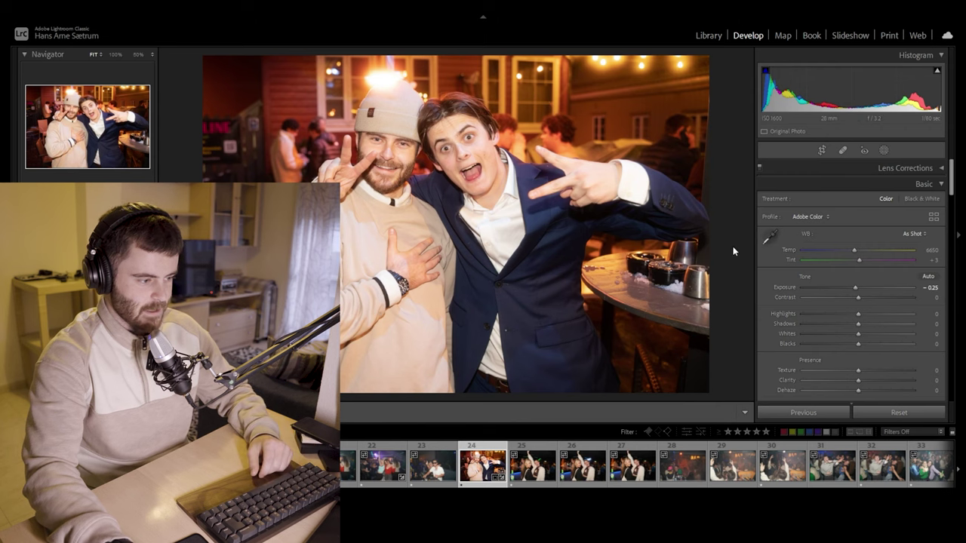
drag(856, 288, 859, 288)
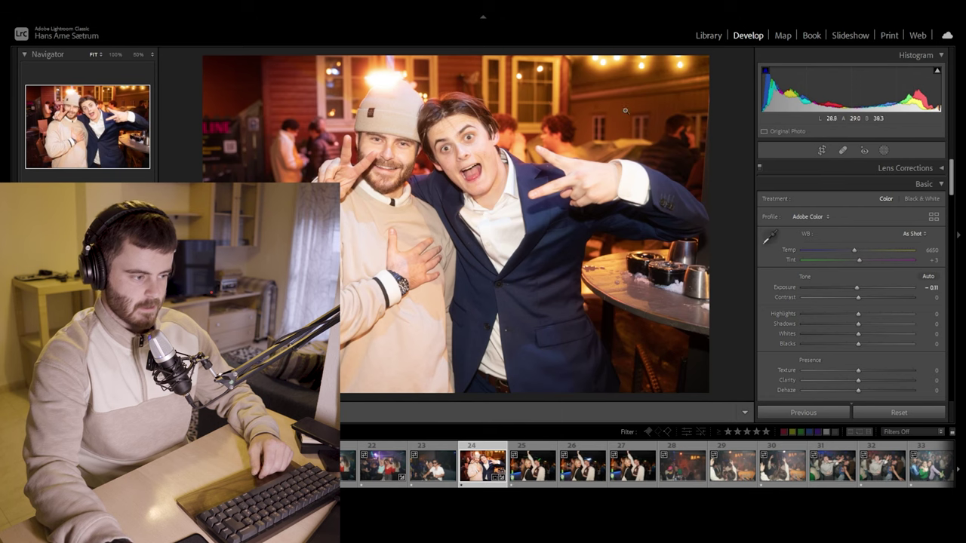
Browse back through photos 9 to 14 and open photo 15, the group at the DJ booth
scroll(483, 464, up, 5)
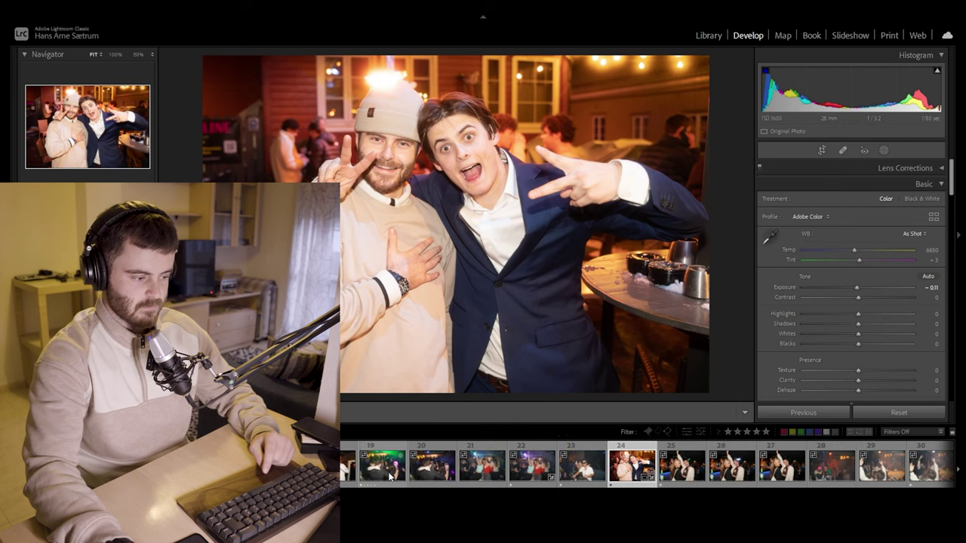
click(347, 464)
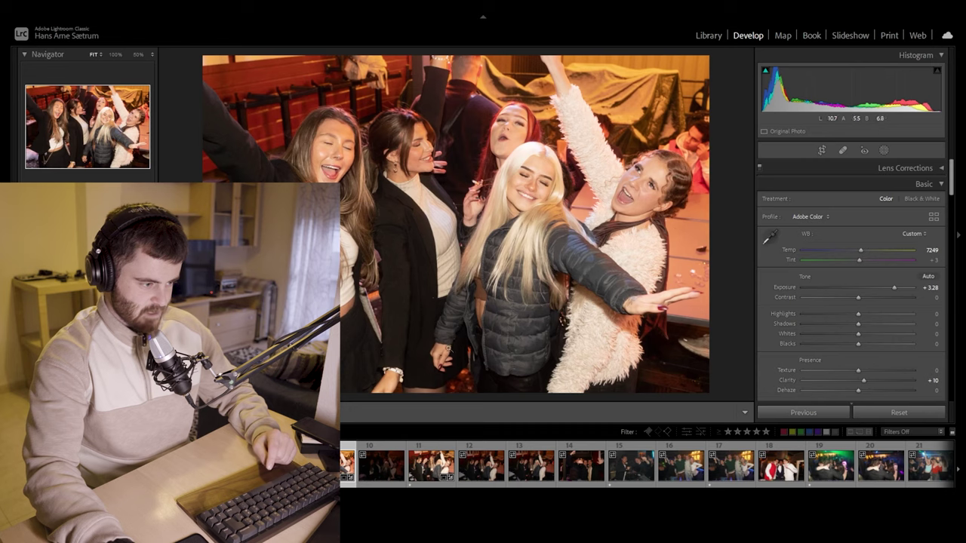
click(453, 466)
click(480, 466)
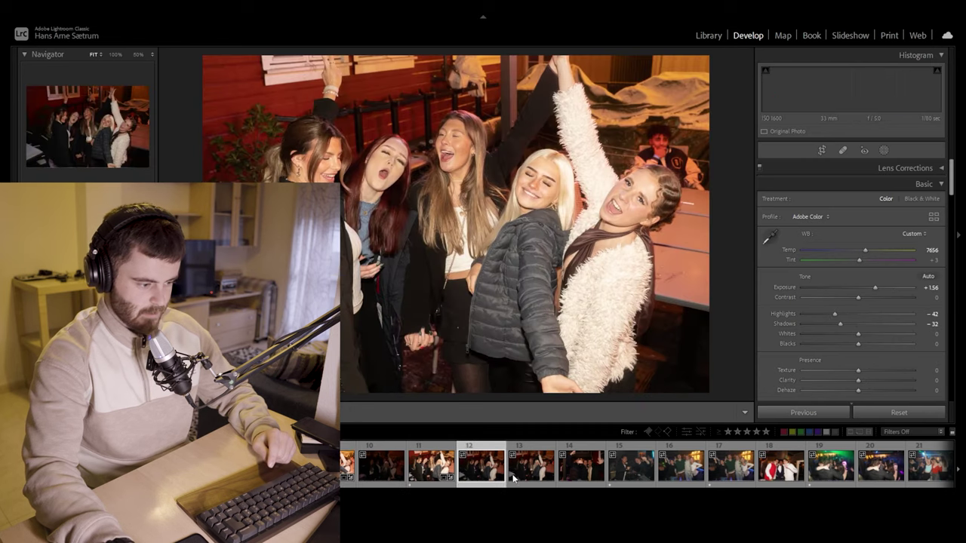
click(539, 475)
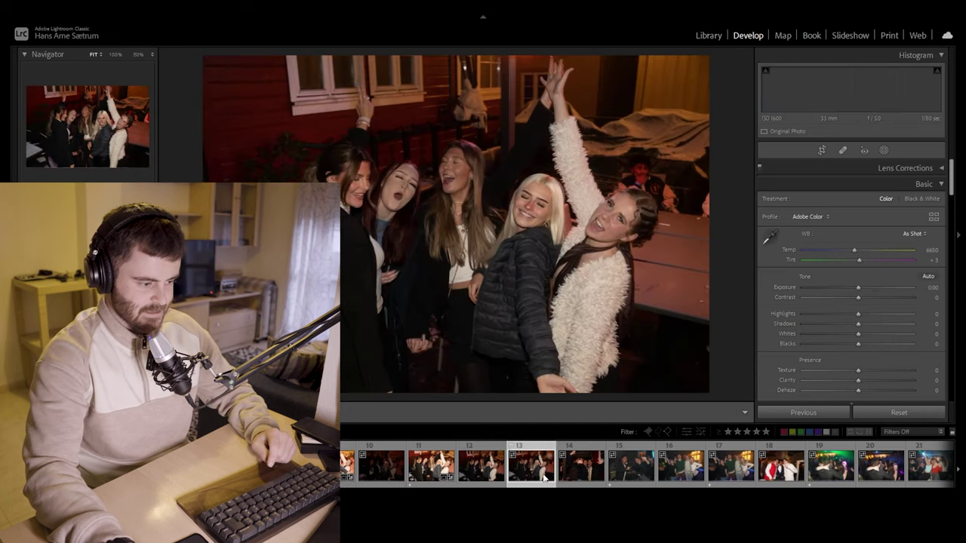
click(575, 475)
click(609, 479)
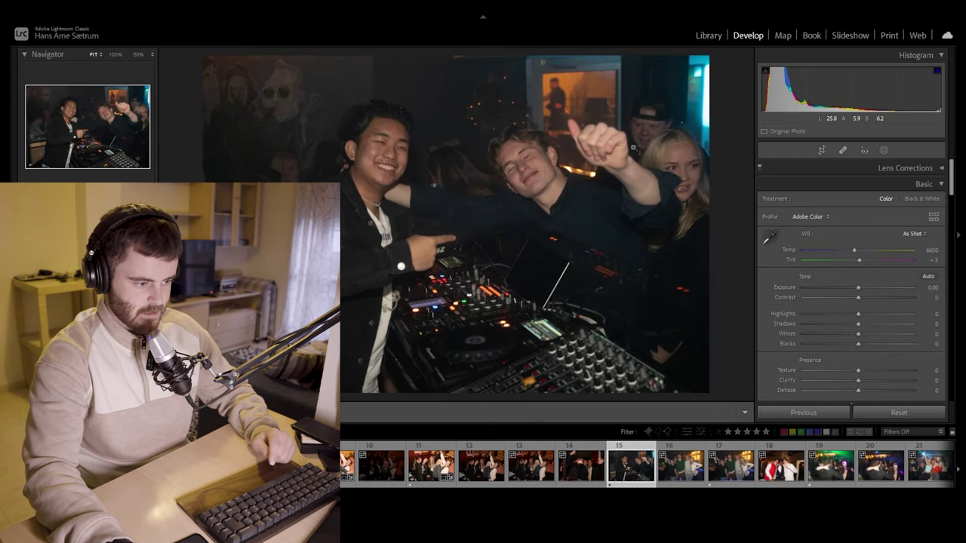
Crop photo 15 tighter from the upper edge and straighten it to an angle of 0.20
click(822, 150)
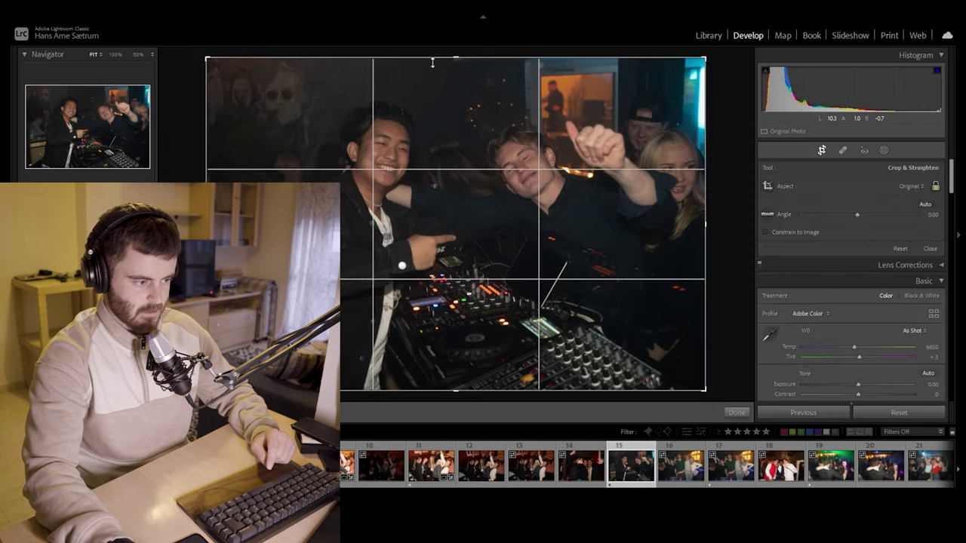
drag(448, 60, 448, 75)
drag(447, 109, 448, 107)
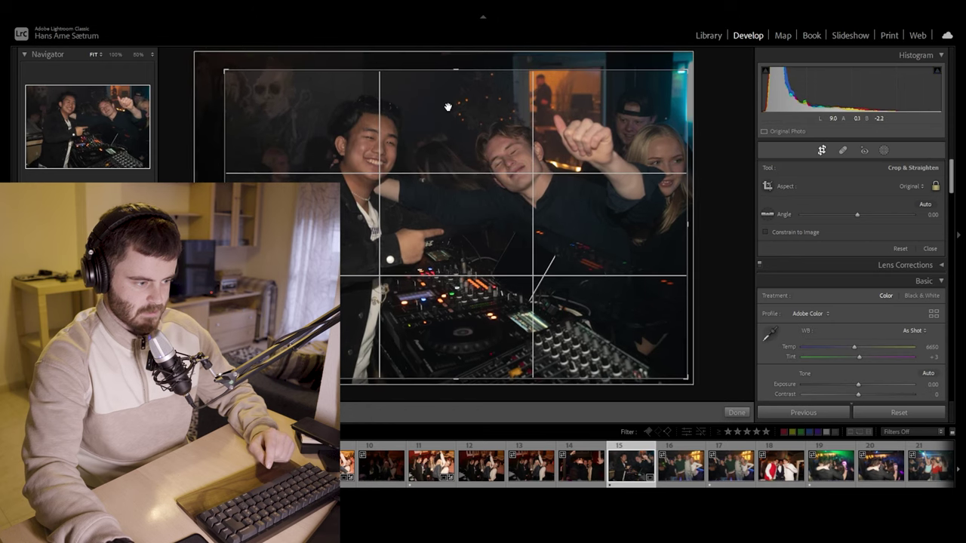
key(Return)
key(r)
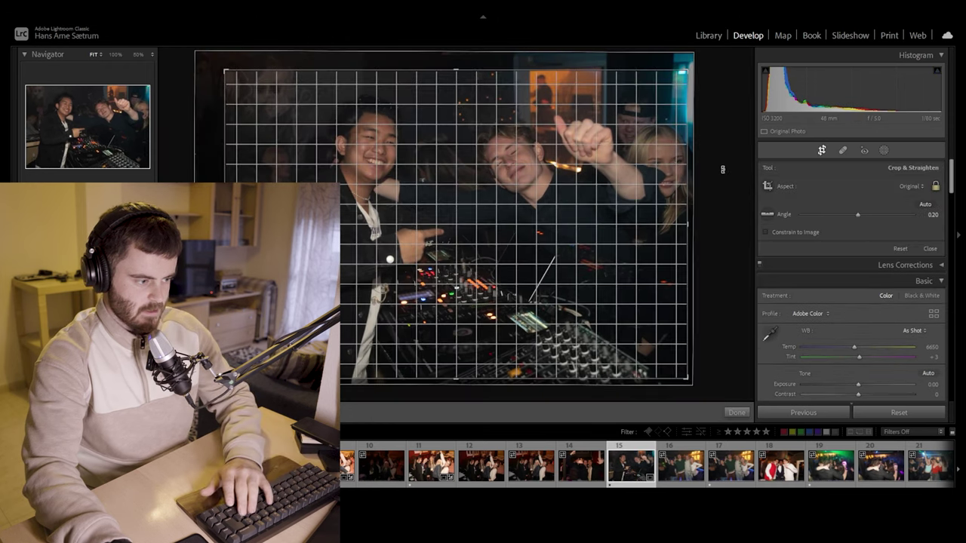
key(Return)
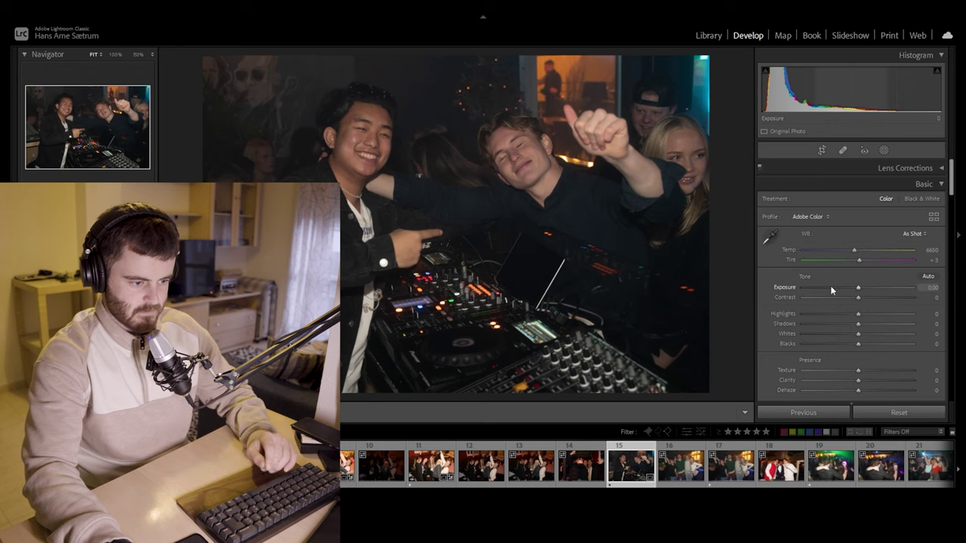
Set photo 15 to temperature 7430, exposure +1.11, contrast +25, shadows -48 and blacks -22
drag(858, 287, 833, 329)
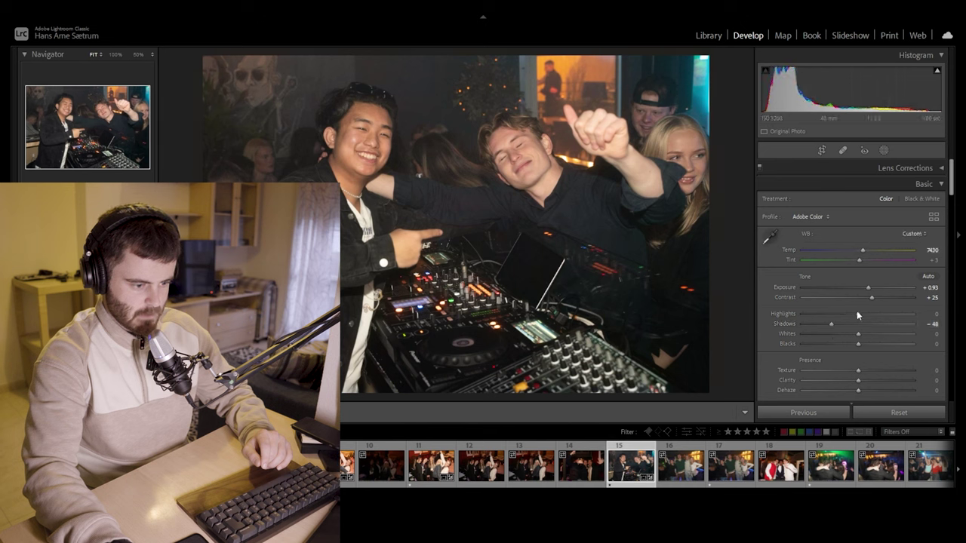
drag(868, 290, 870, 289)
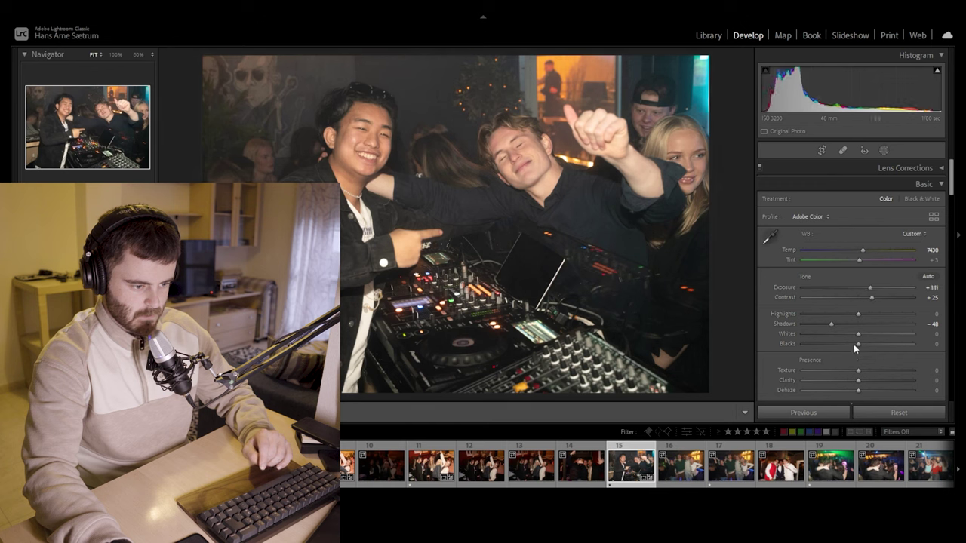
drag(858, 344, 842, 349)
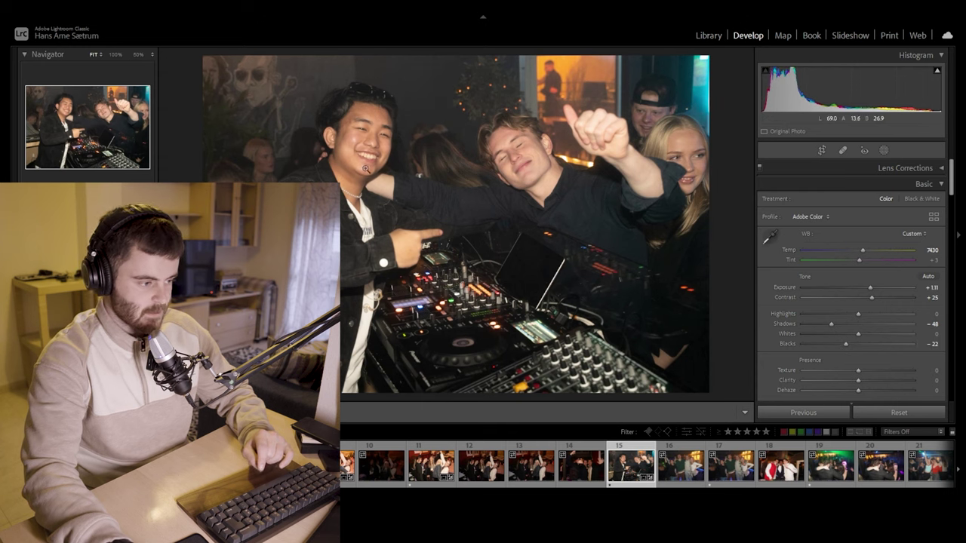
drag(531, 144, 540, 248)
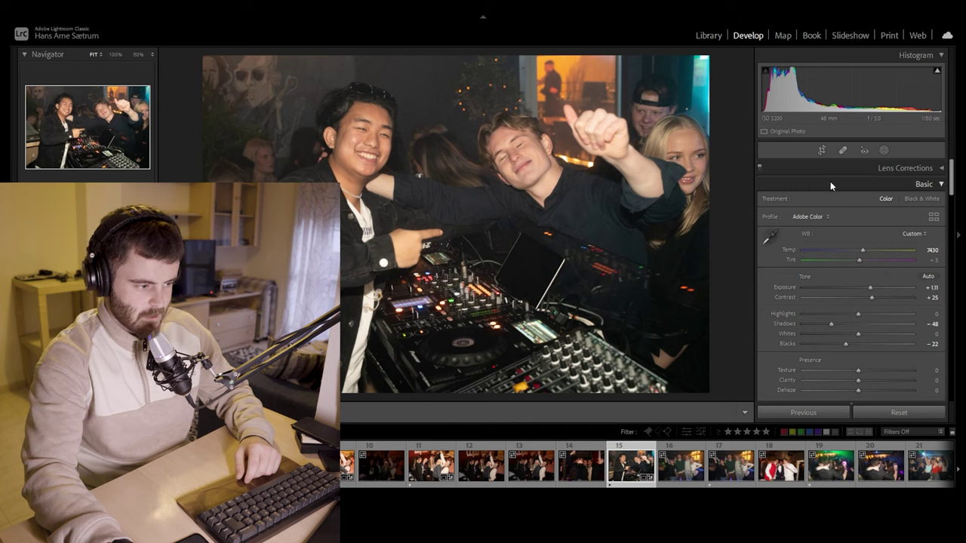
Set photo 15's clarity to +17 and warm its temperature to 7837
drag(858, 381, 866, 379)
drag(866, 252, 872, 250)
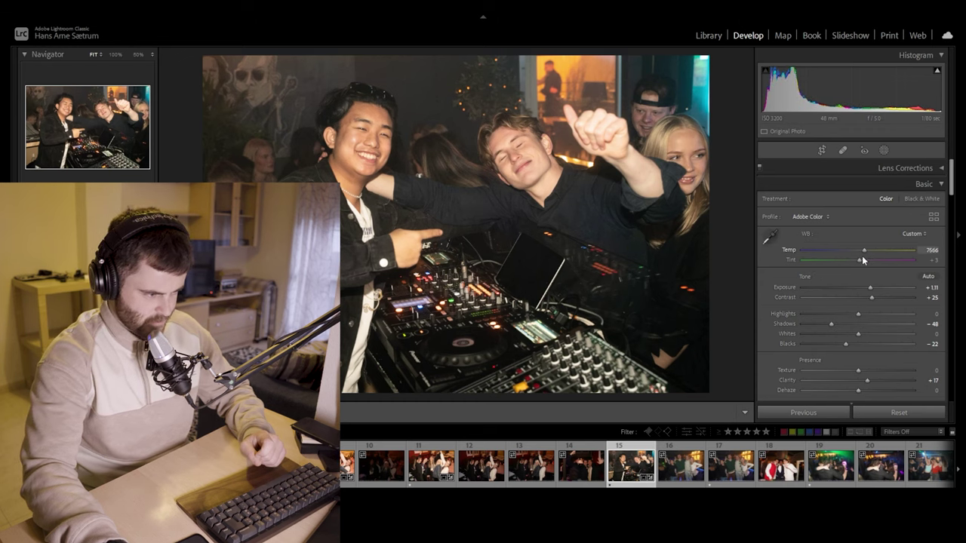
drag(864, 254, 866, 255)
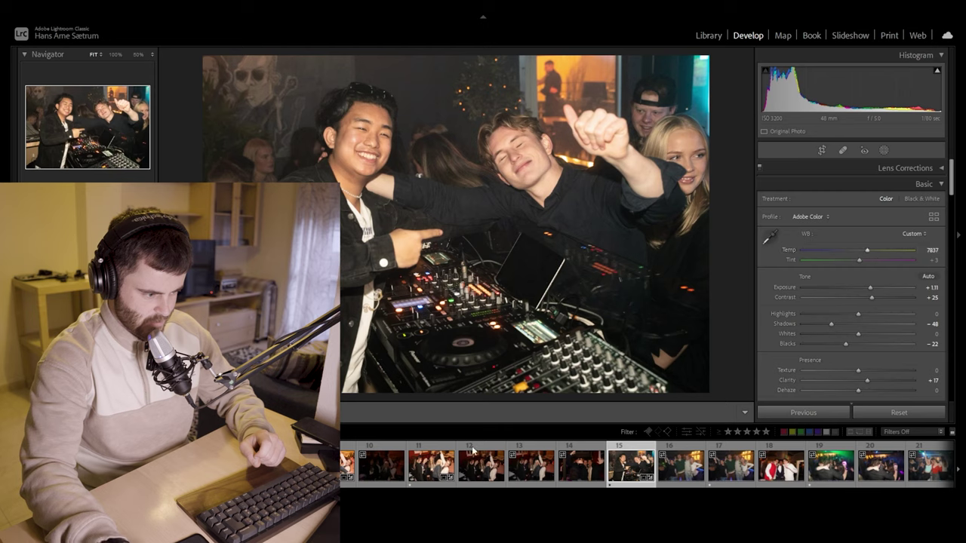
Open photo 17, the group standing in front of the illuminated BAR sign, for developing
key(g)
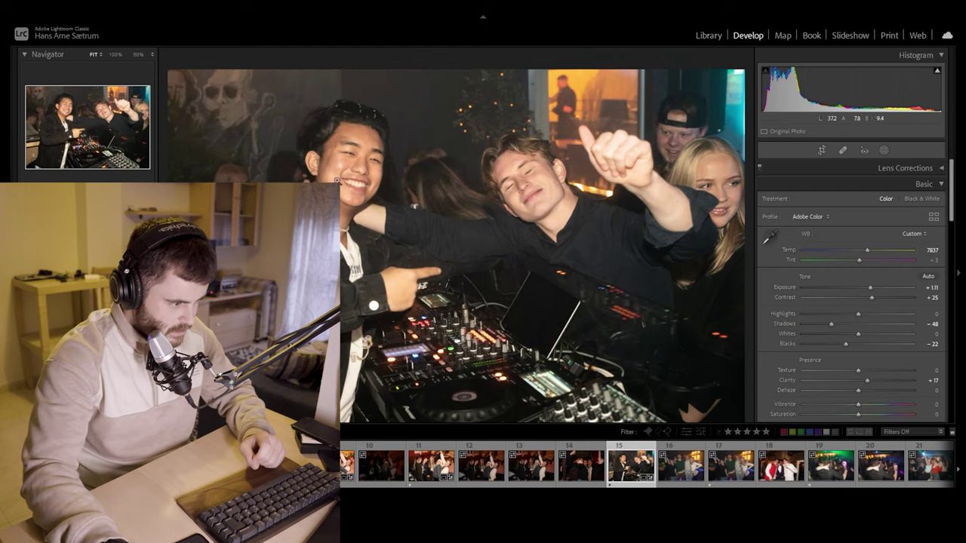
mouse_move(646, 485)
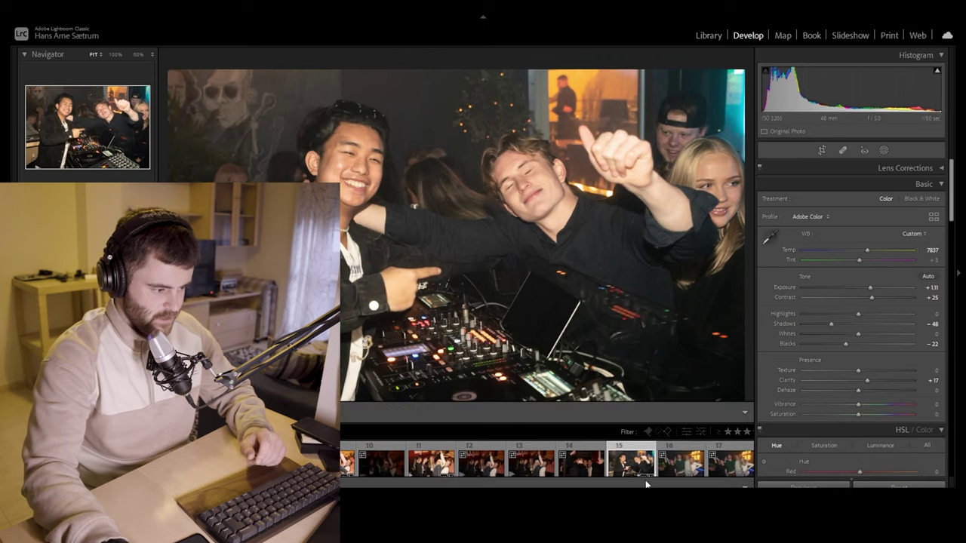
scroll(458, 475, down, 2)
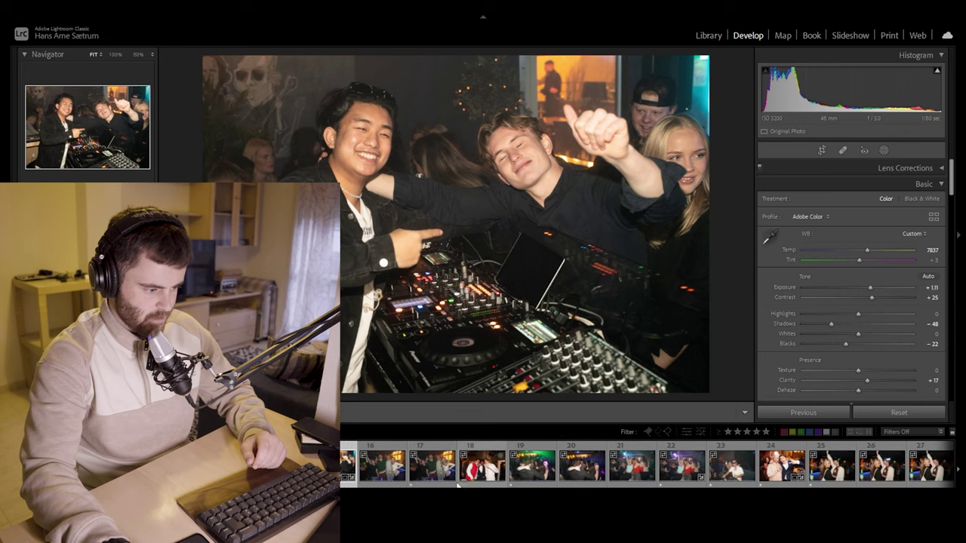
click(432, 464)
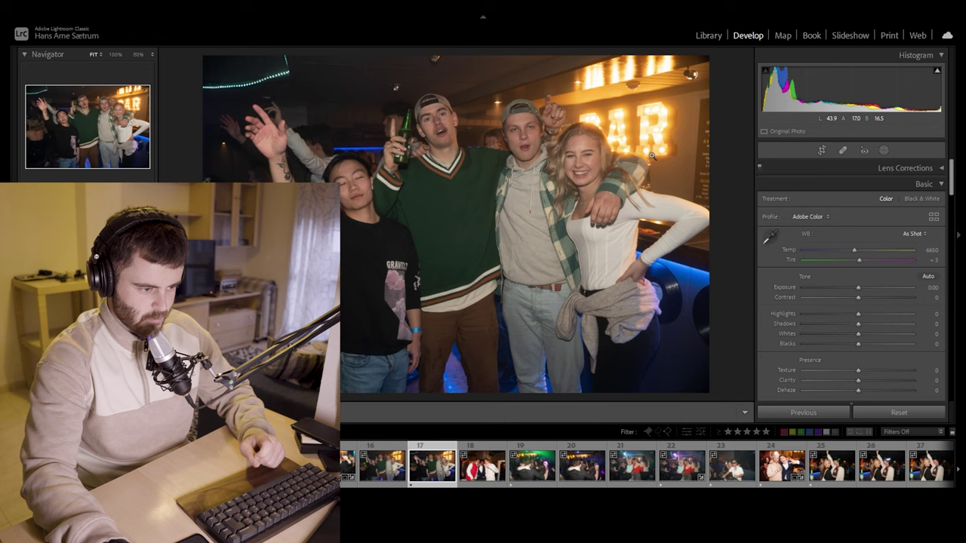
Crop photo 17 tighter from the upper edge and set its exposure to +0.70 and shadows to -21
click(821, 151)
drag(519, 59, 513, 91)
drag(510, 99, 509, 112)
key(r)
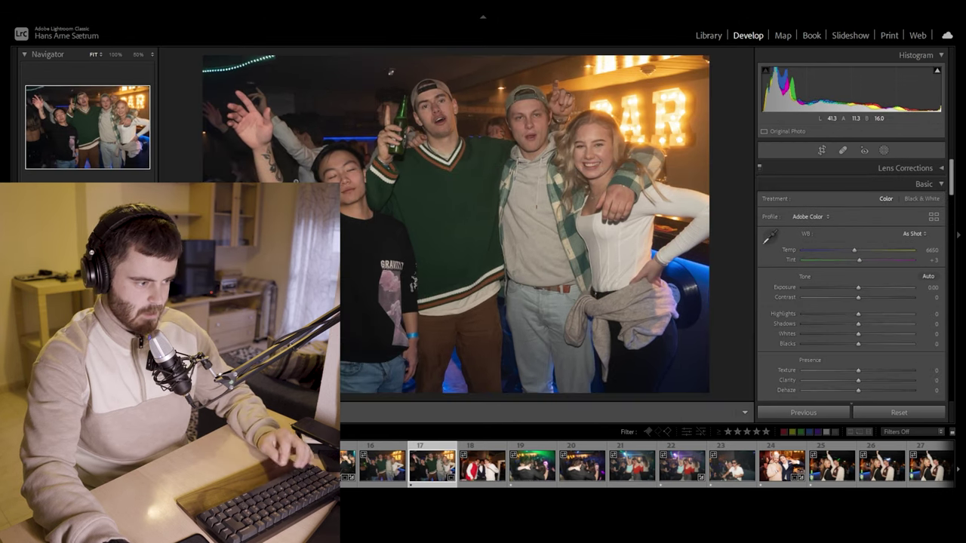
drag(858, 287, 866, 288)
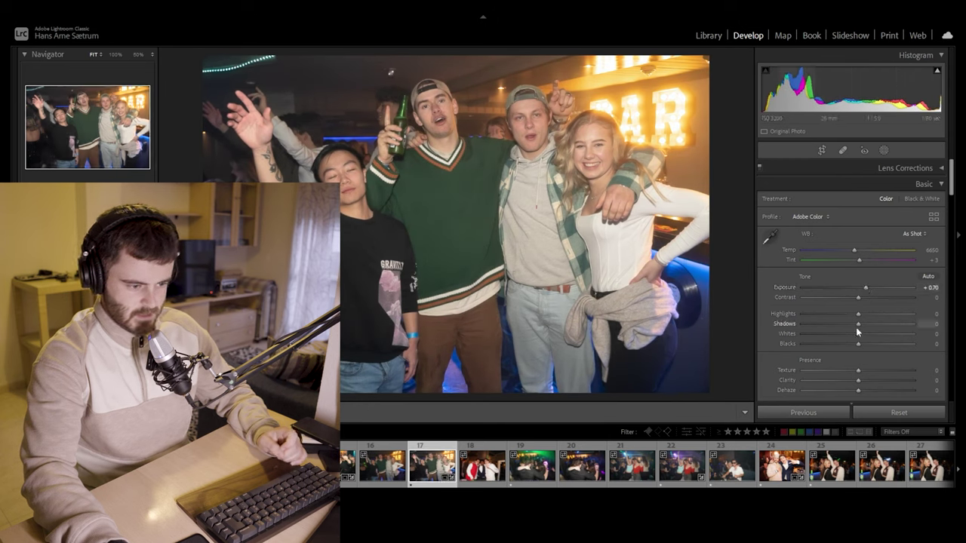
mouse_move(856, 325)
mouse_down()
mouse_move(836, 327)
mouse_move(845, 327)
mouse_up()
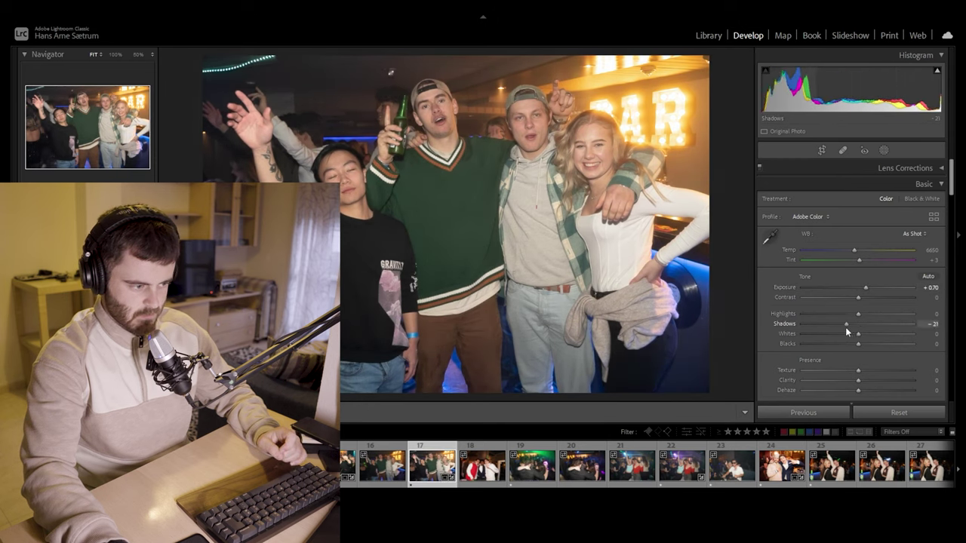
Create a Select Subject mask on the people in photo 17 and add a subtracting brush to it
click(883, 149)
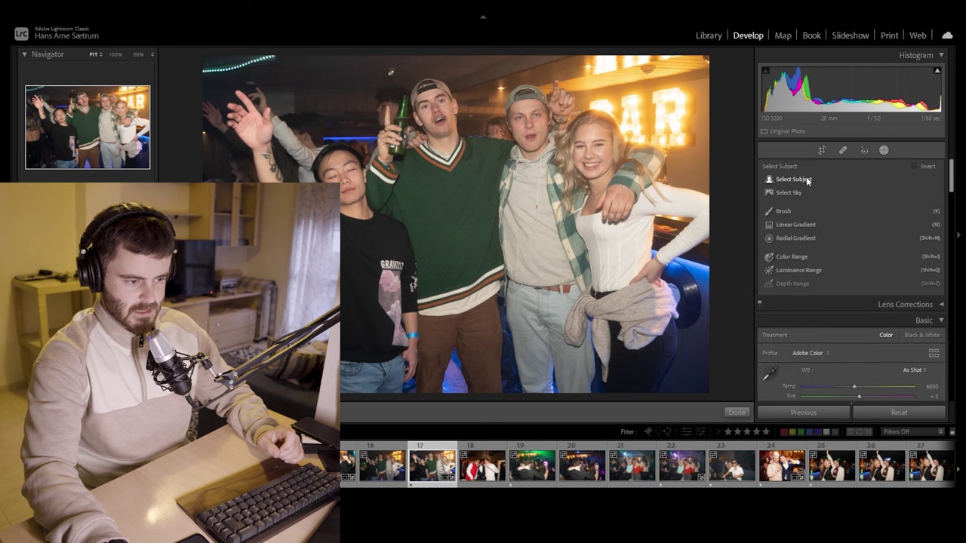
click(792, 178)
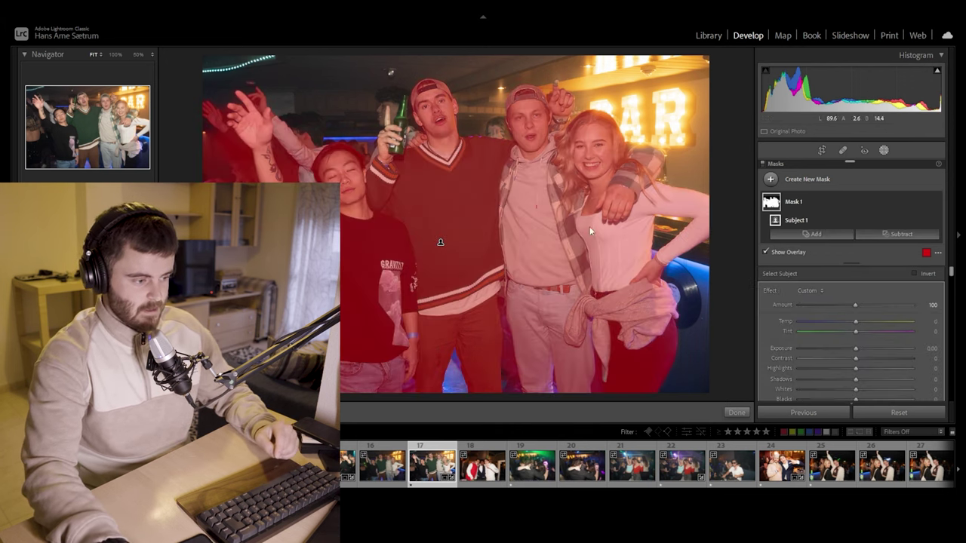
click(875, 234)
click(878, 289)
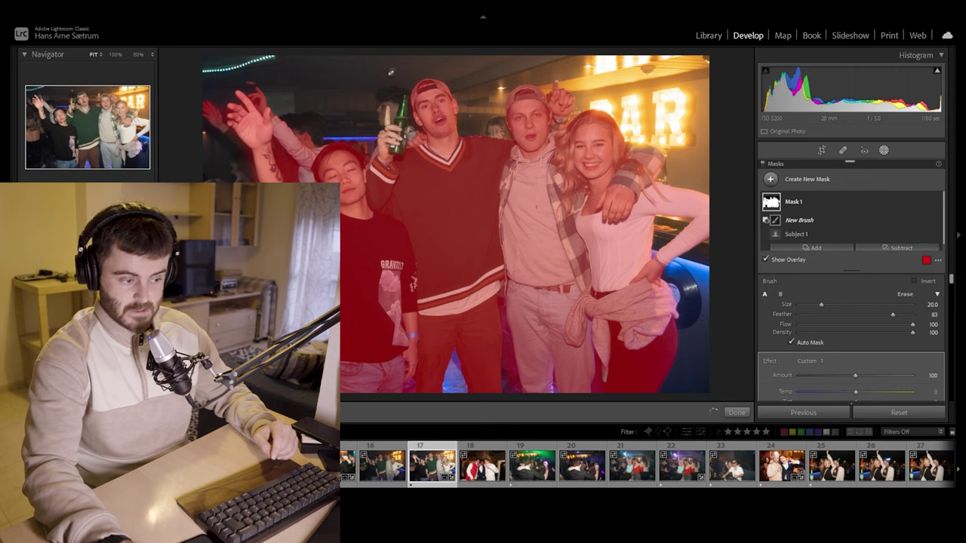
click(823, 205)
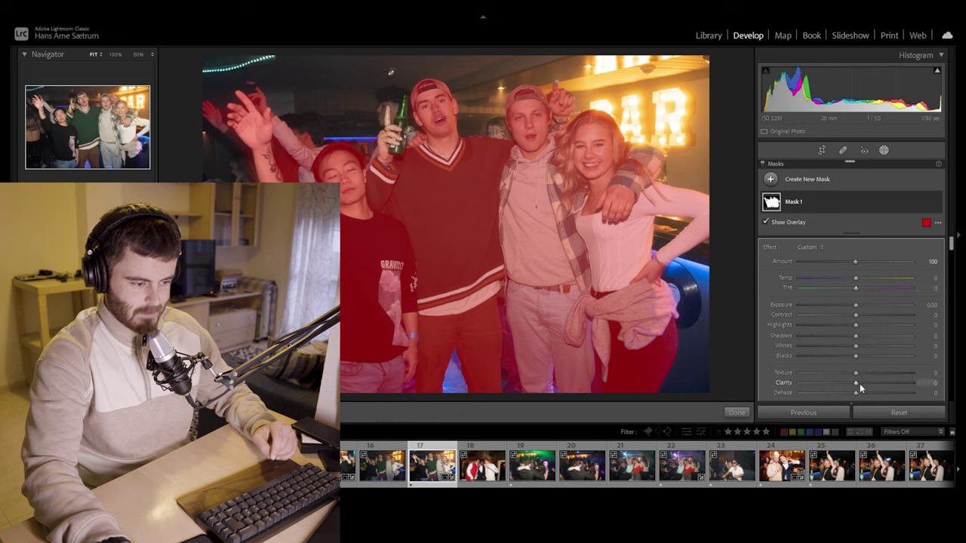
Set the subject mask's exposure to 0.32, contrast to 19 and saturation to 27
drag(855, 305, 866, 315)
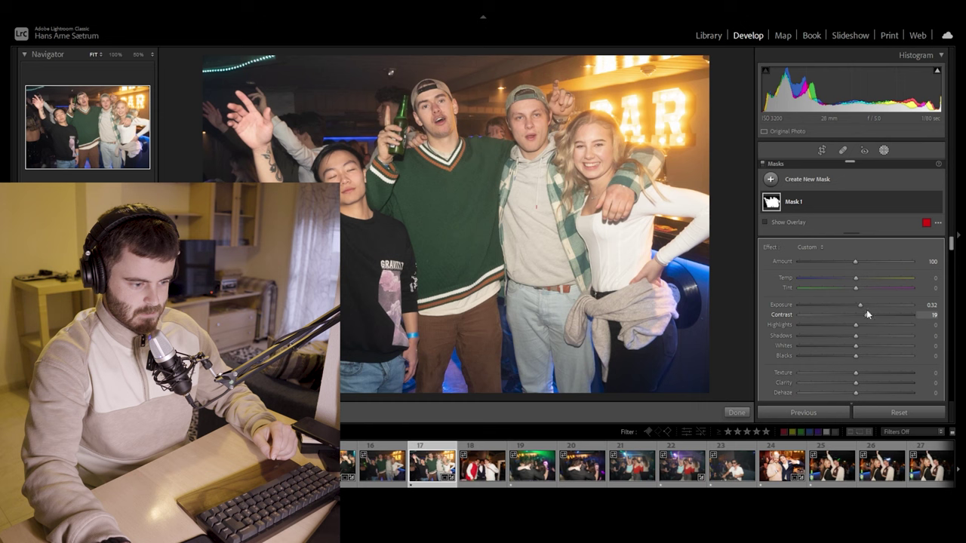
scroll(860, 383, down, 2)
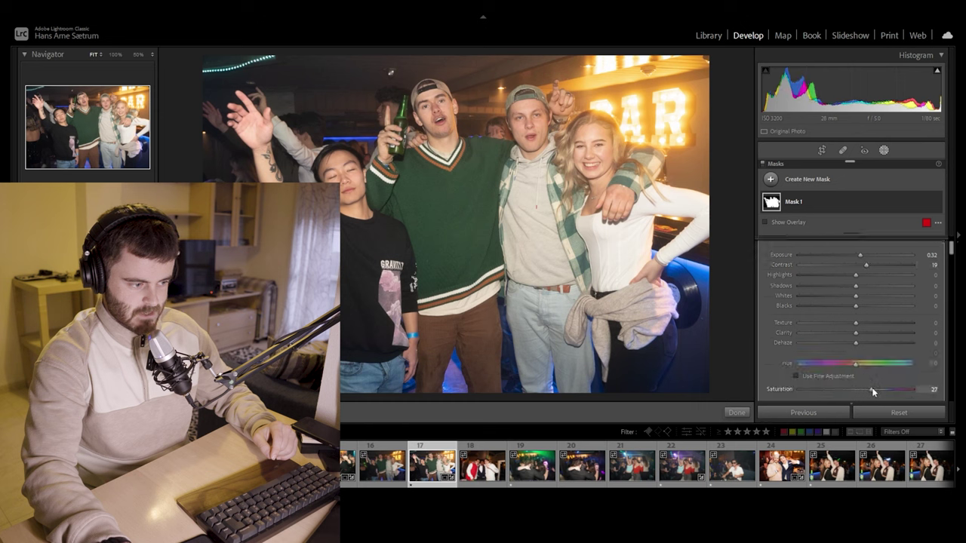
scroll(828, 325, up, 2)
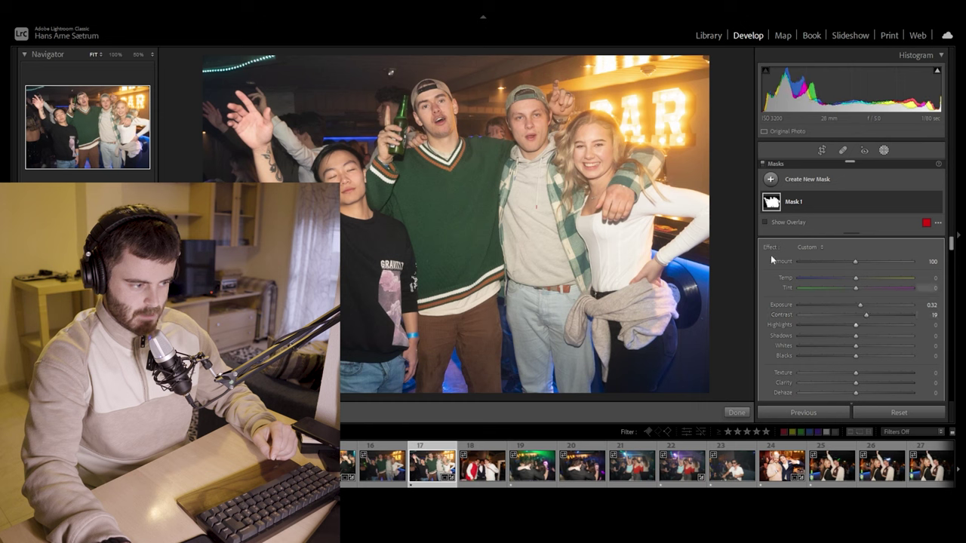
Set the subject mask's shadows to -18, whites to 32, temperature to 8 and tint to 7
drag(855, 336, 844, 339)
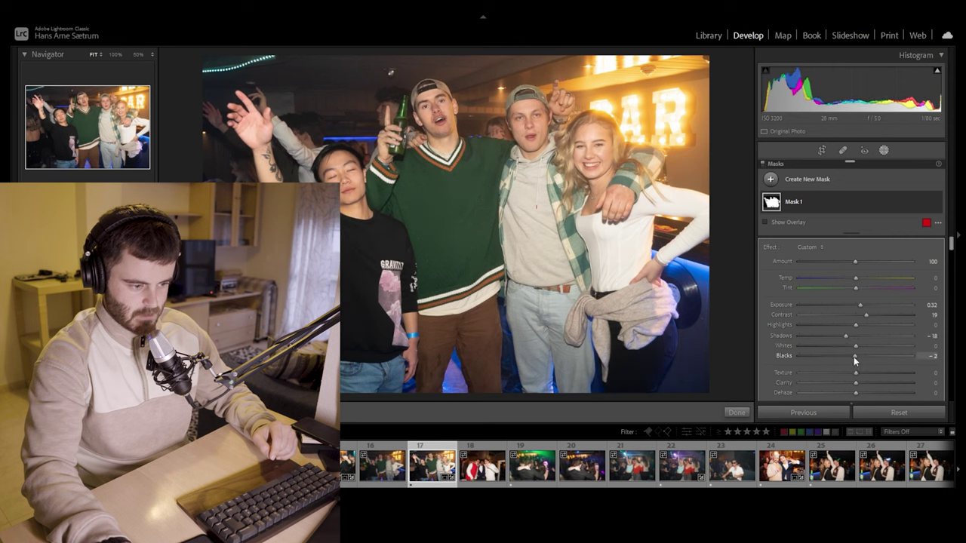
drag(855, 346, 875, 344)
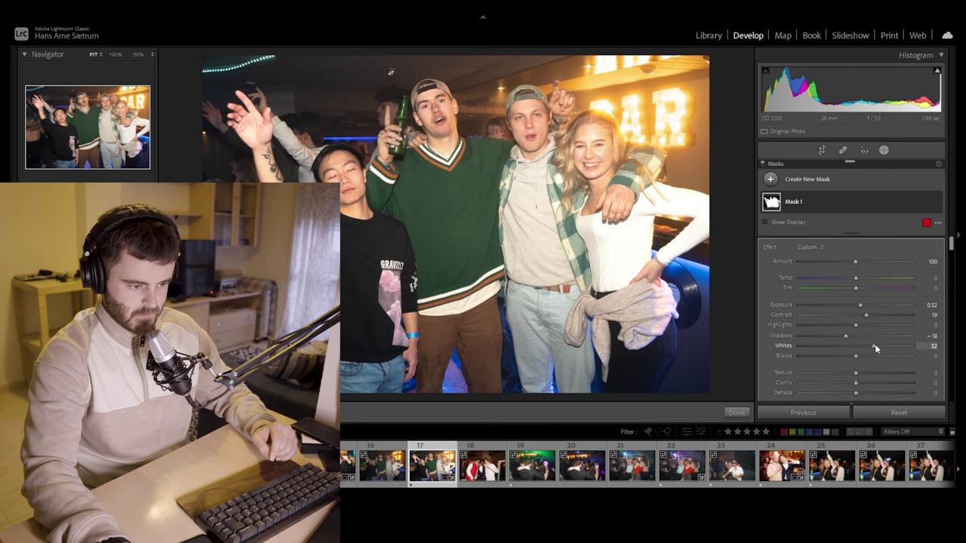
mouse_move(857, 276)
mouse_down()
mouse_move(858, 288)
mouse_move(858, 277)
mouse_up()
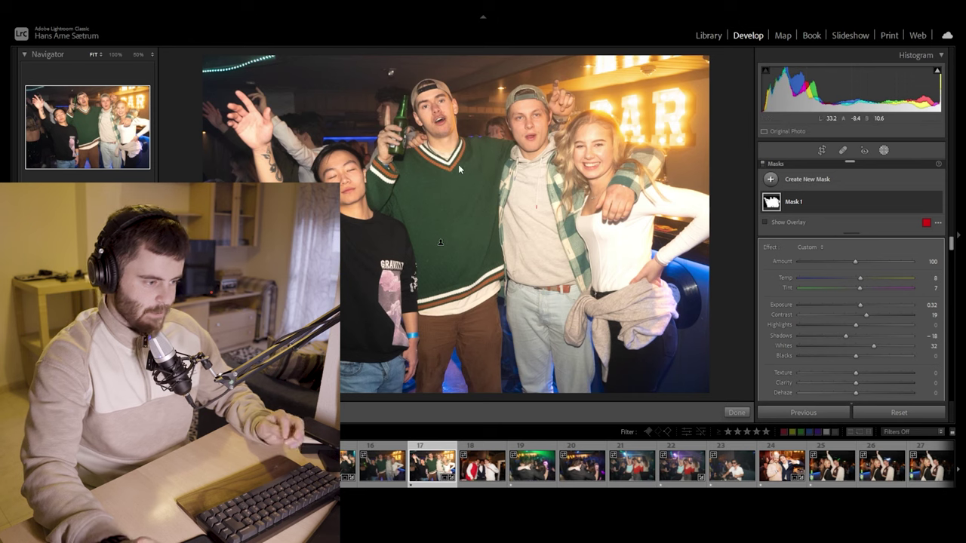
Duplicate and invert the subject mask to target the background, and hide the mask overlay
right_click(877, 206)
click(887, 235)
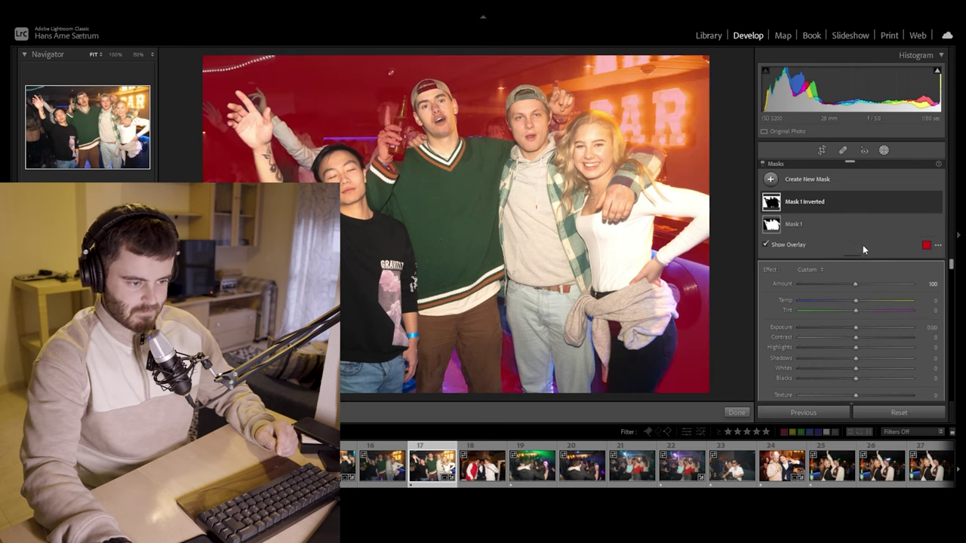
scroll(870, 334, down, 2)
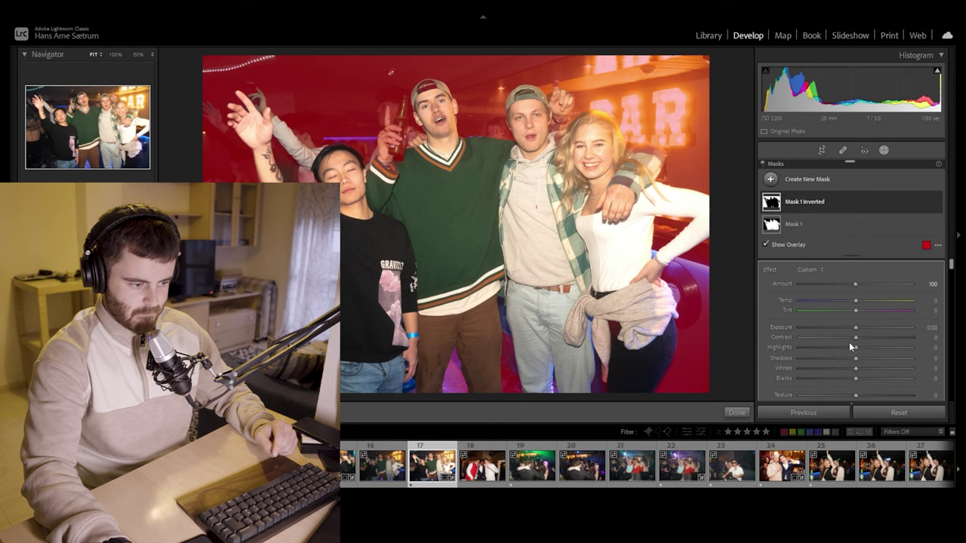
key(o)
Set the inverted background mask's shadows to 41, clarity to 93 and saturation to 41, keeping its exposure at 0
drag(855, 332, 843, 333)
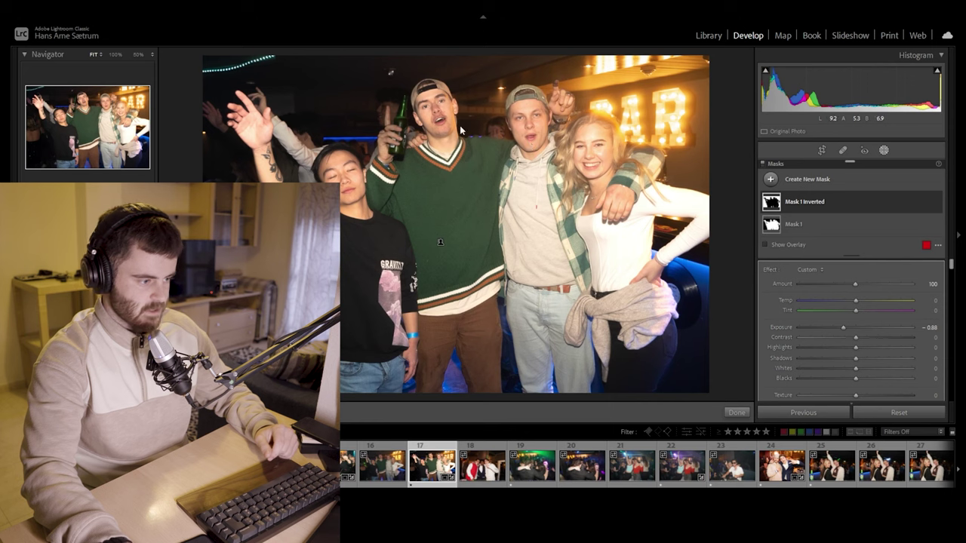
drag(850, 327, 880, 355)
double_click(862, 329)
scroll(882, 373, down, 2)
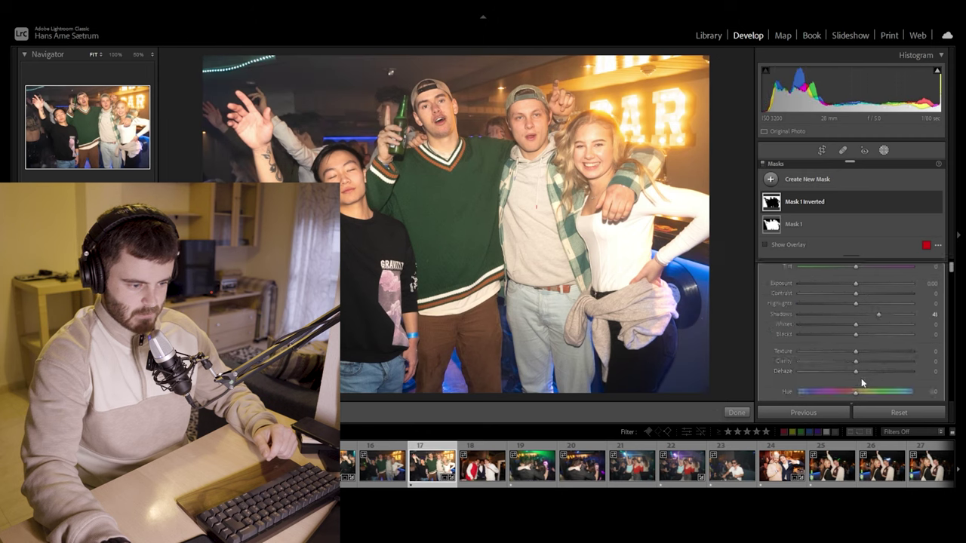
mouse_move(864, 378)
mouse_down()
mouse_move(894, 377)
mouse_move(881, 374)
mouse_up()
click(879, 318)
drag(879, 317, 906, 317)
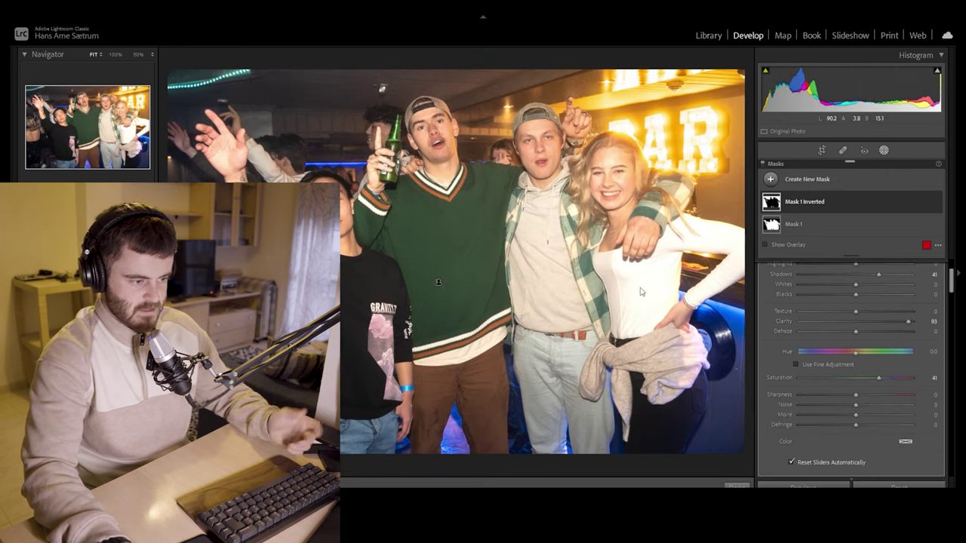
Add a linear gradient mask rising from the photo's lower edge to the group's waists, with exposure at -0.35
click(805, 178)
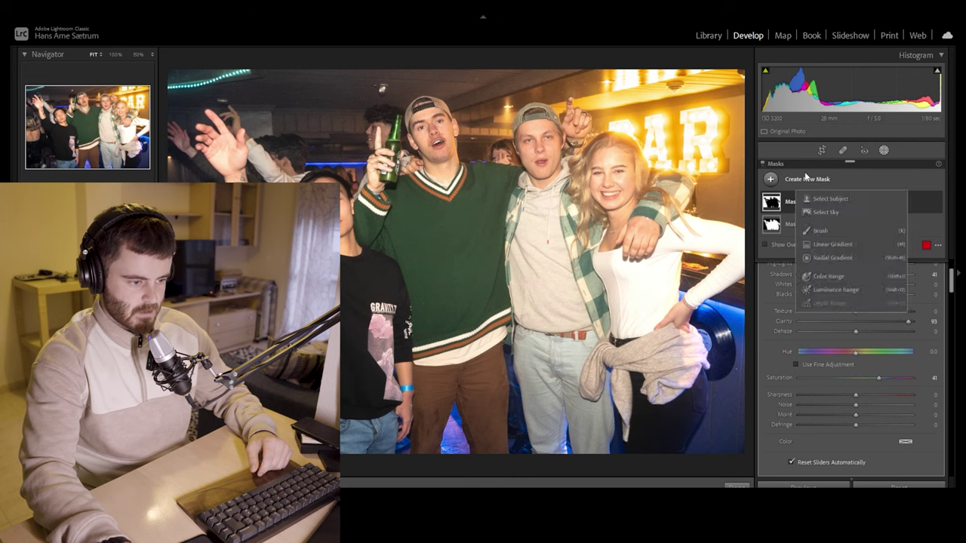
click(833, 244)
drag(469, 427, 478, 227)
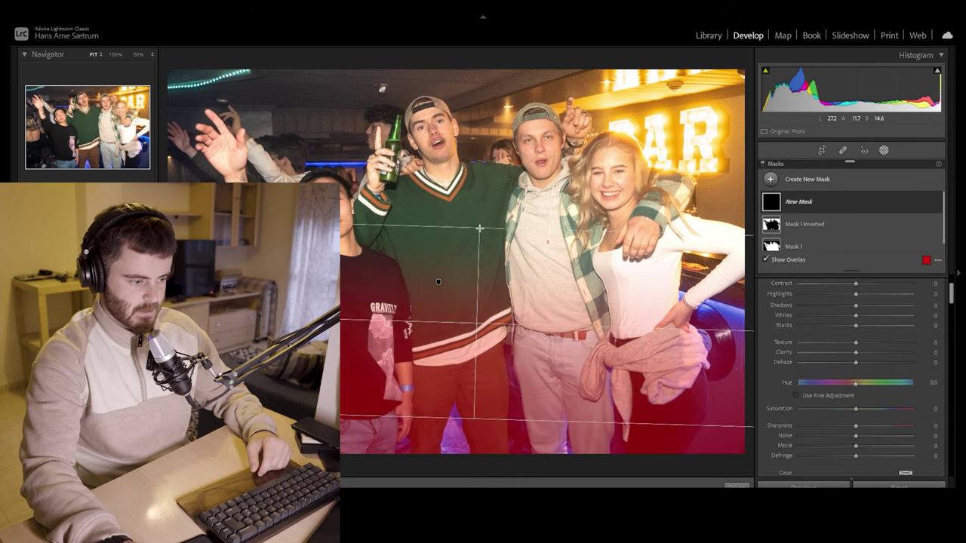
scroll(857, 293, up, 2)
mouse_move(855, 332)
mouse_down()
mouse_move(842, 333)
mouse_move(851, 332)
mouse_up()
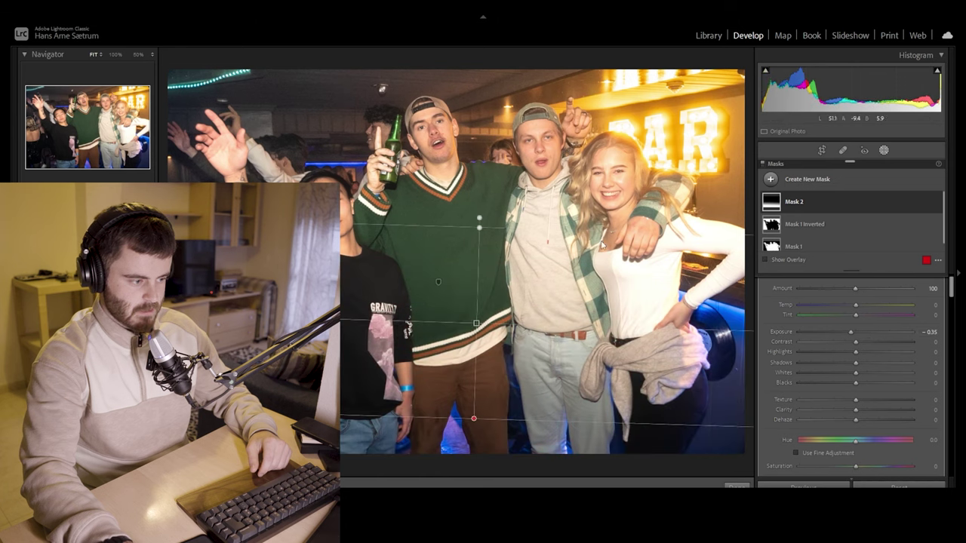
drag(476, 323, 474, 358)
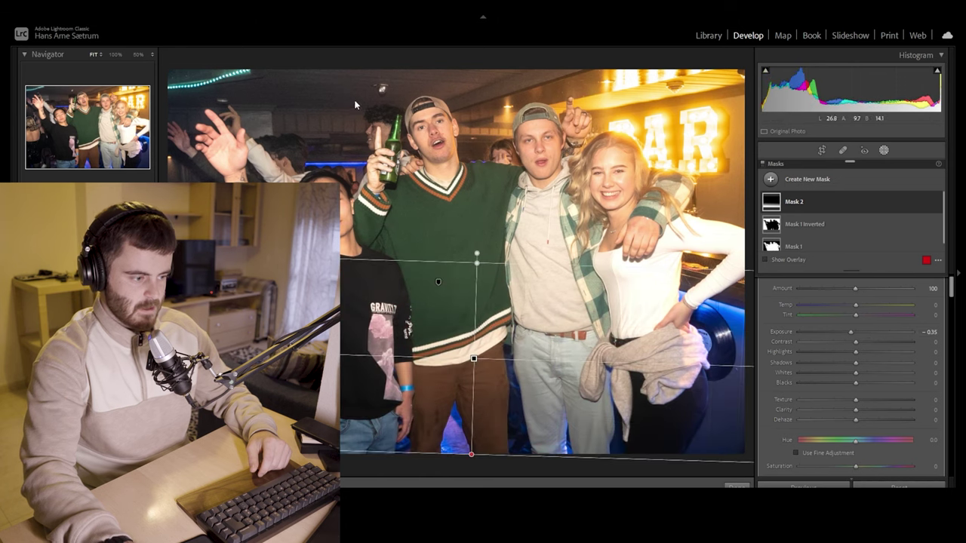
Add a wide radial gradient mask centred on the group's upper bodies and invert it to affect the surroundings
click(809, 181)
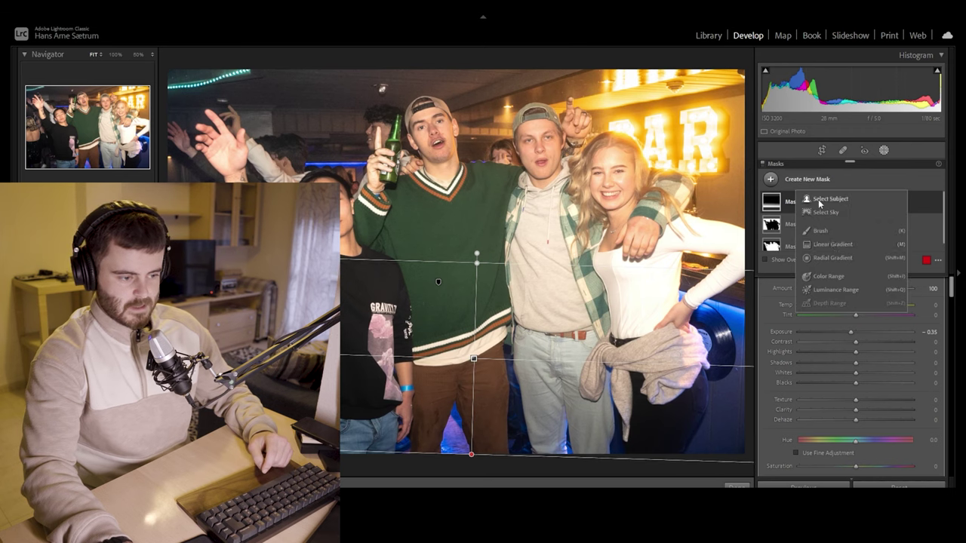
click(830, 247)
mouse_move(403, 226)
mouse_down()
mouse_move(782, 366)
mouse_move(782, 352)
mouse_up()
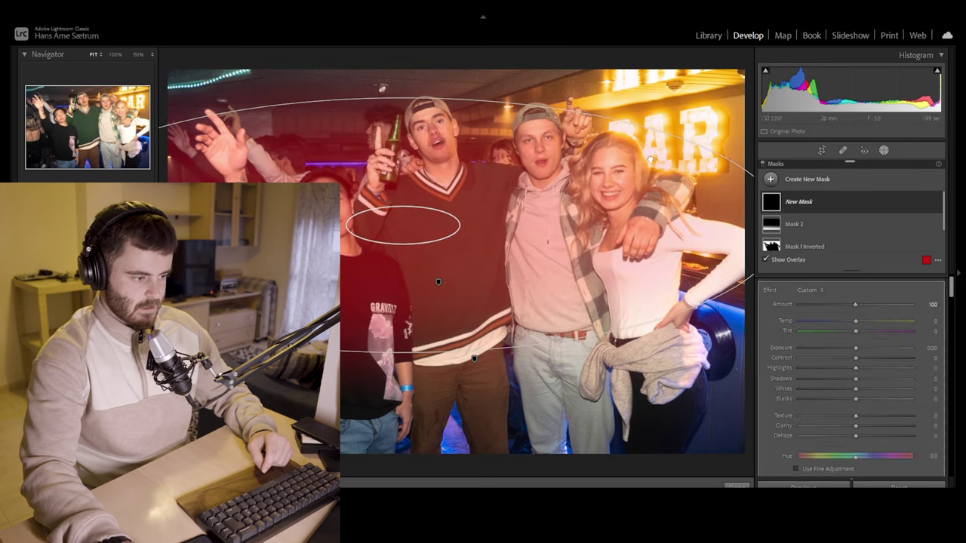
drag(414, 228, 483, 211)
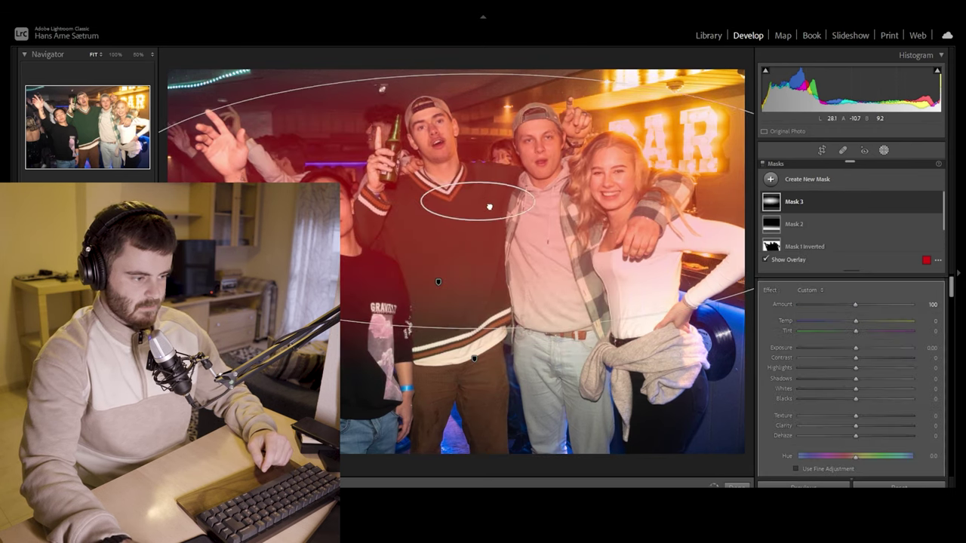
right_click(909, 199)
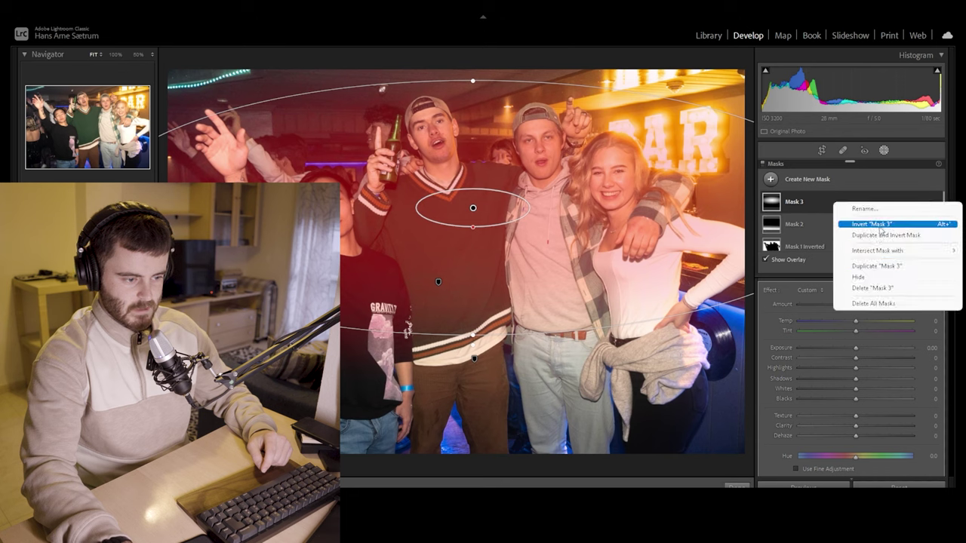
click(879, 225)
Set the inverted radial mask's exposure to -0.39 and blacks to 7
mouse_move(854, 349)
mouse_down()
mouse_move(810, 340)
mouse_move(844, 349)
mouse_up()
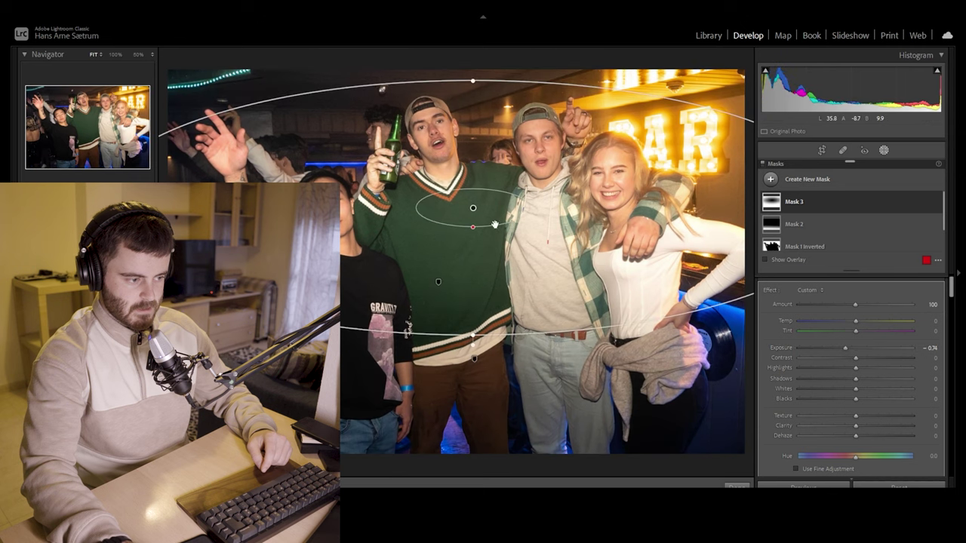
drag(855, 398, 870, 397)
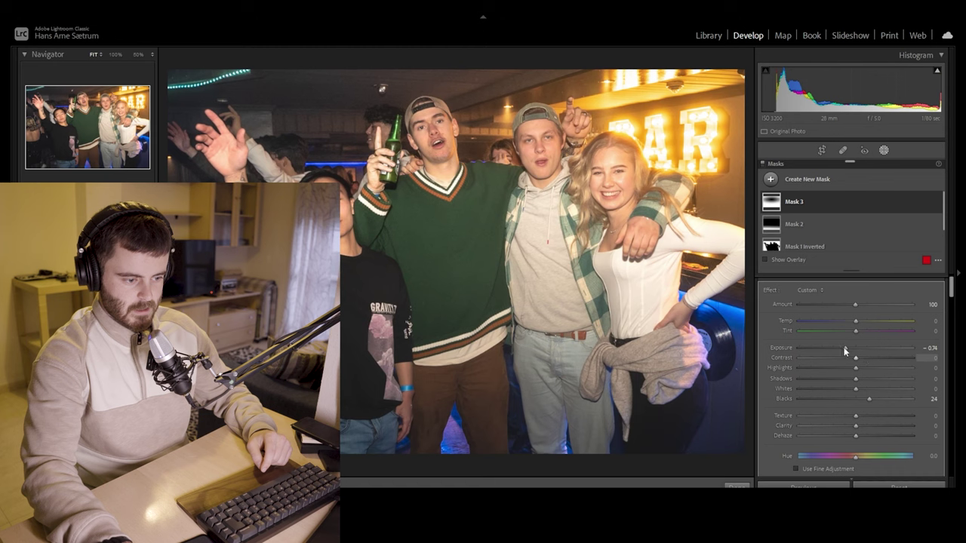
mouse_move(844, 348)
mouse_down()
mouse_move(836, 359)
mouse_move(845, 347)
mouse_up()
drag(869, 398, 847, 392)
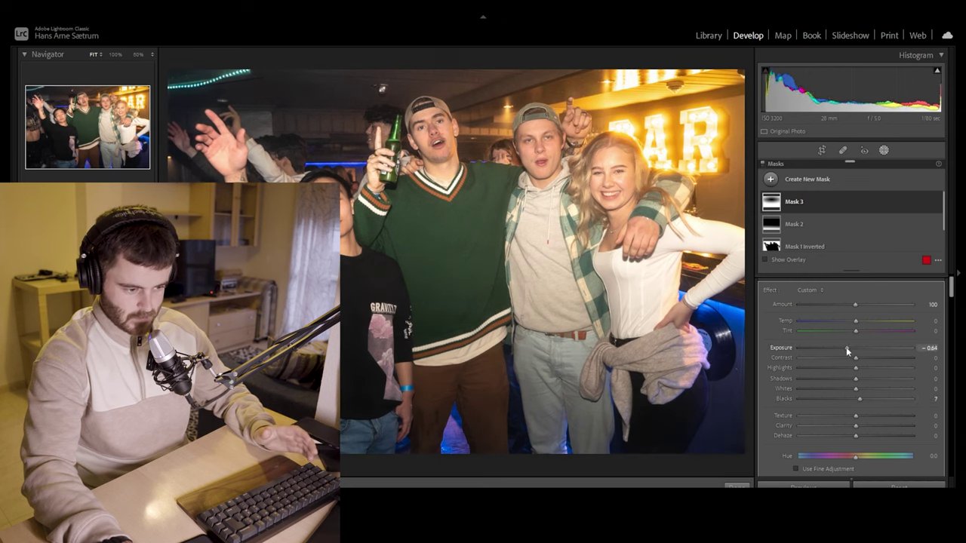
drag(845, 349, 849, 348)
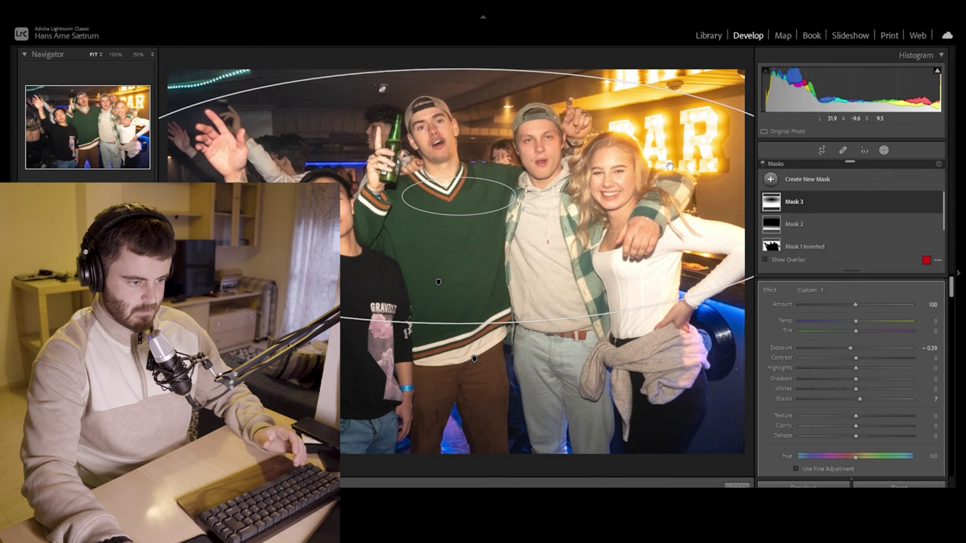
Close masking, compare photo 17 with its unedited version and set its vibrance to +32
click(883, 151)
key(backslash)
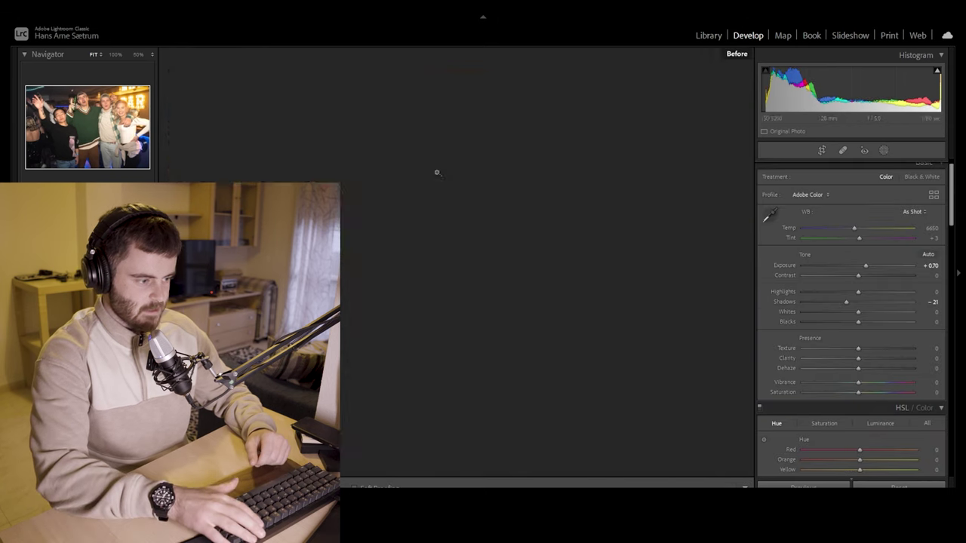
key(backslash)
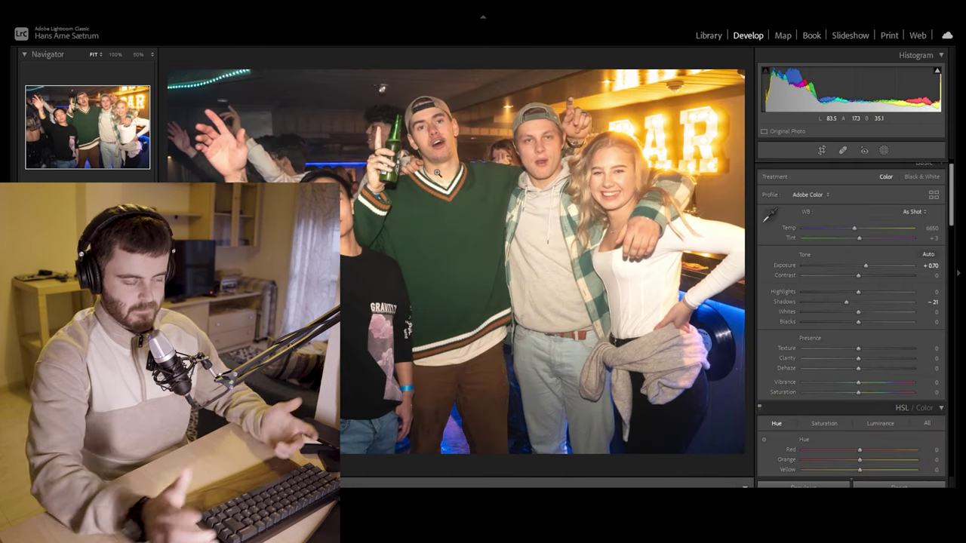
drag(855, 387, 877, 387)
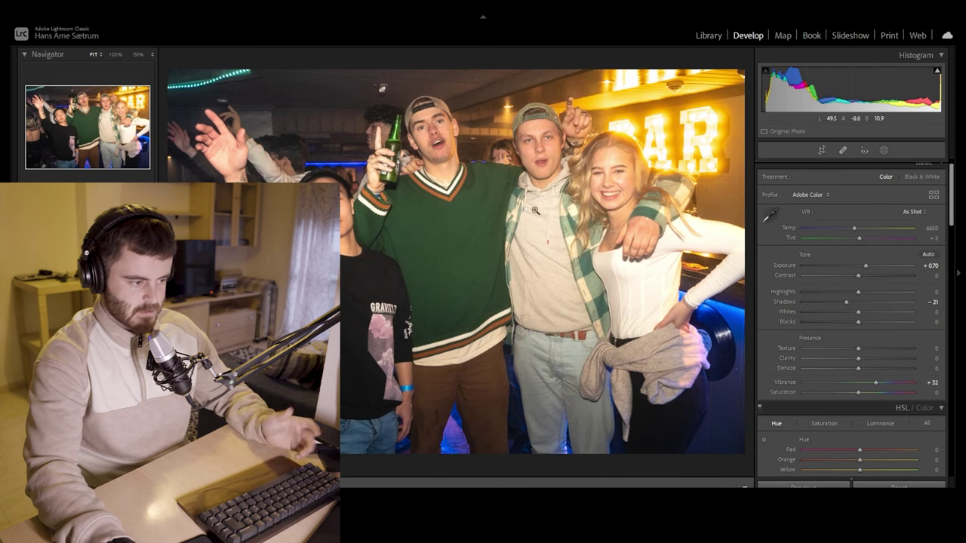
Bring back the filmstrip and open photo 19, the dance-floor crowd under green light, for developing
key(F6)
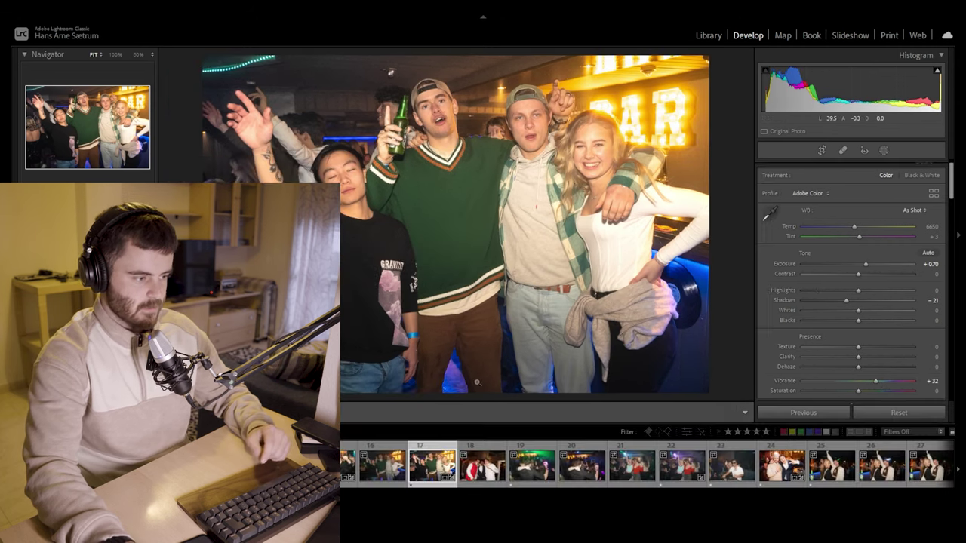
scroll(467, 486, down, 3)
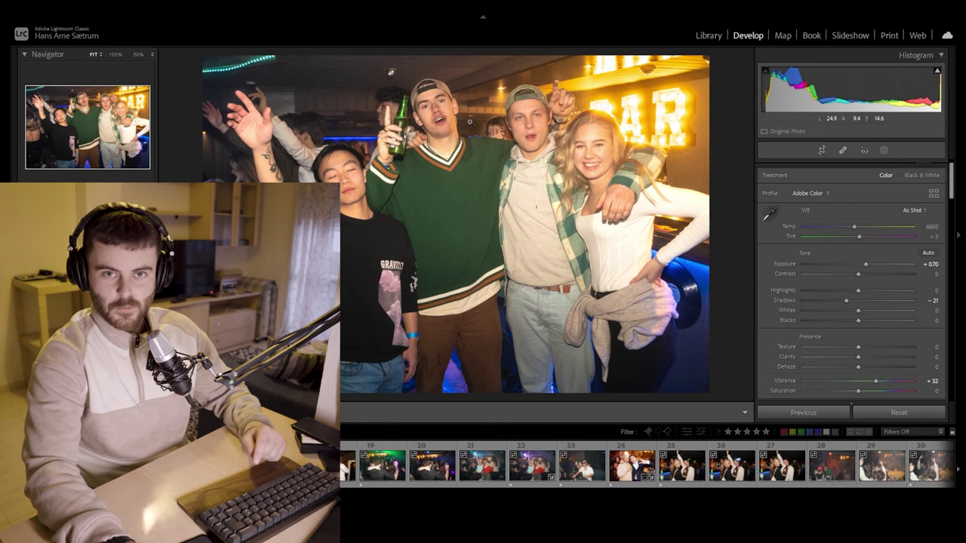
click(349, 464)
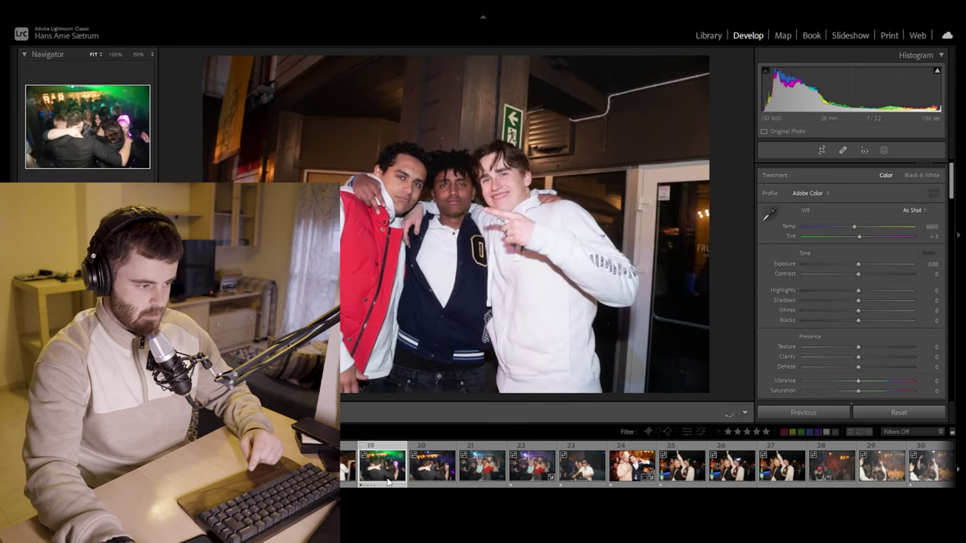
click(388, 479)
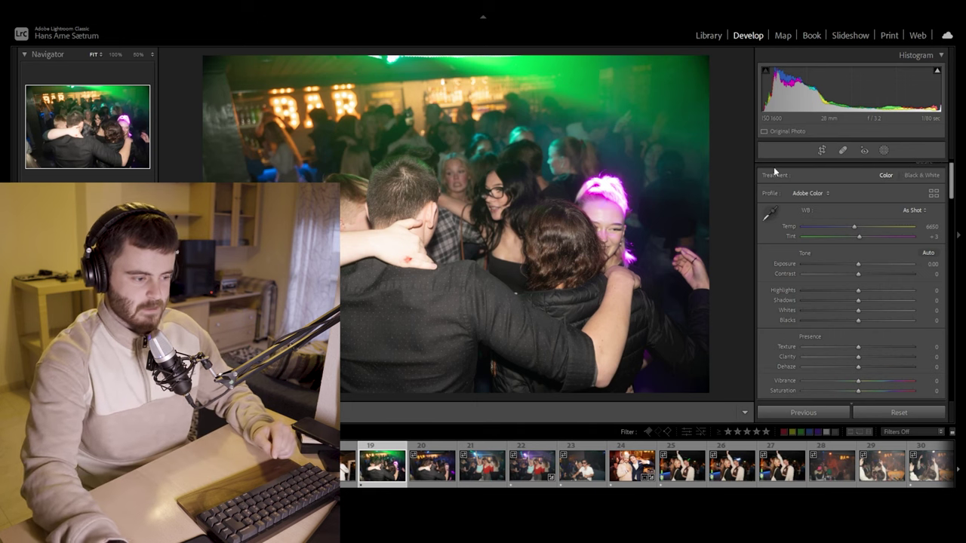
Straighten photo 19 by 3.75 degrees and crop it tighter, keeping the original aspect ratio
click(821, 150)
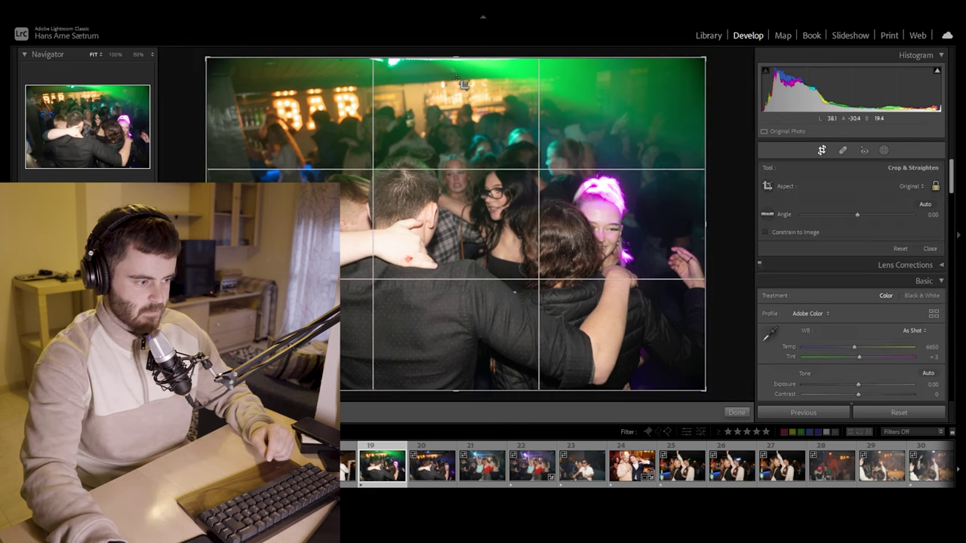
drag(466, 62, 467, 78)
drag(711, 126, 711, 134)
drag(581, 151, 560, 156)
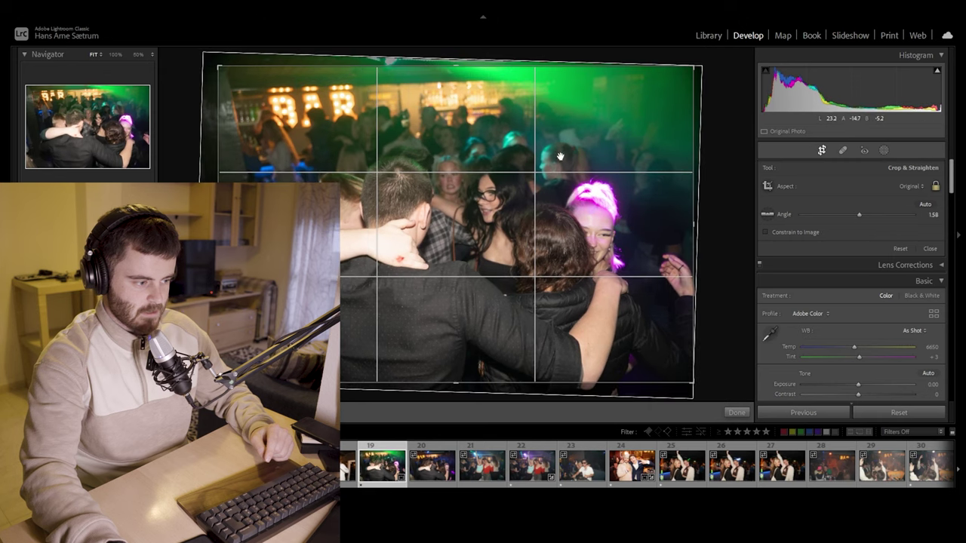
drag(747, 134, 744, 146)
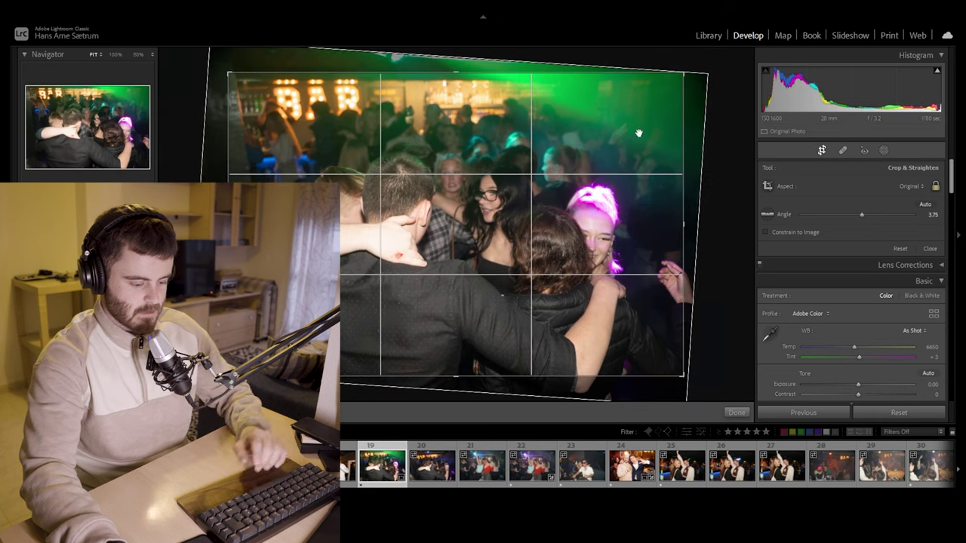
key(Return)
Brush a mask over the bright arm and hand around the man's neck and set its highlights to -42
click(883, 151)
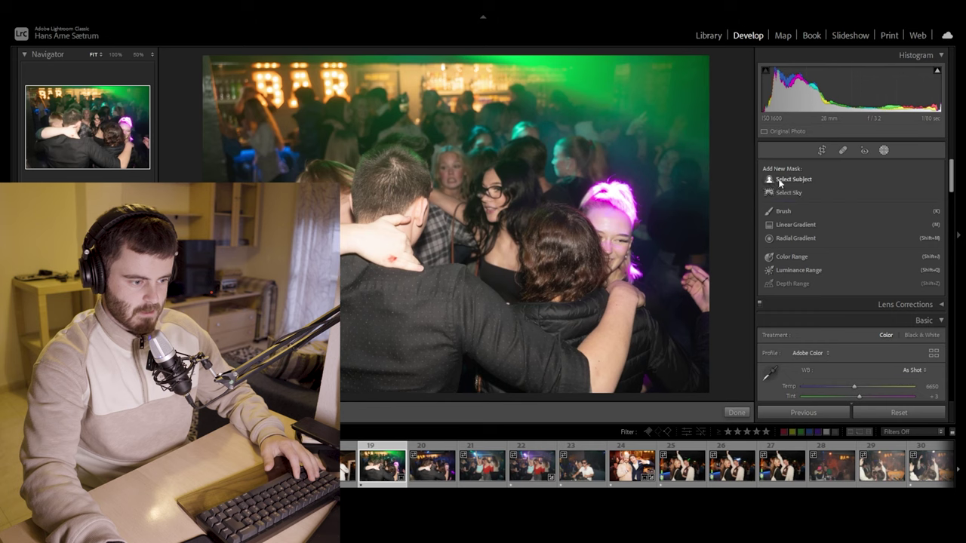
click(779, 181)
click(809, 180)
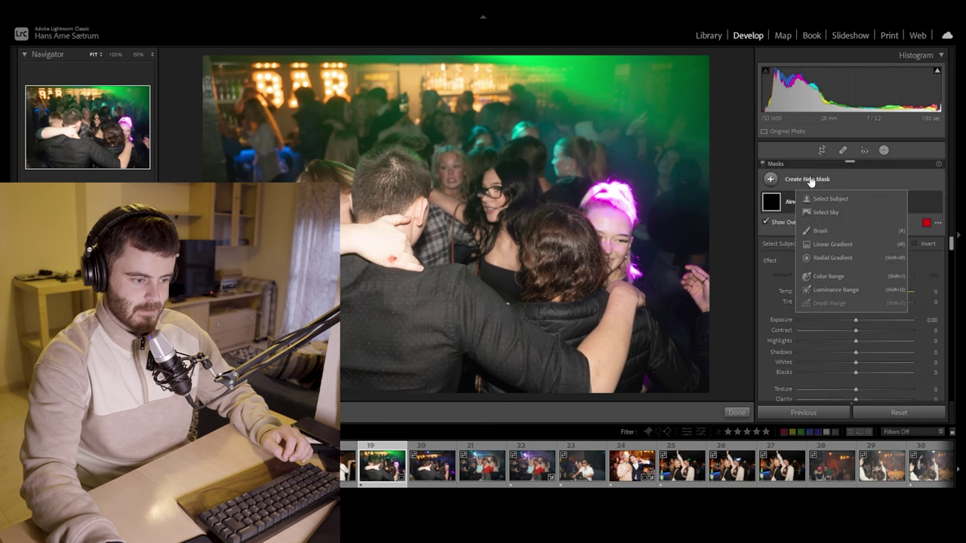
click(818, 243)
key(k)
drag(355, 249, 403, 256)
scroll(831, 380, down, 2)
drag(855, 351, 835, 354)
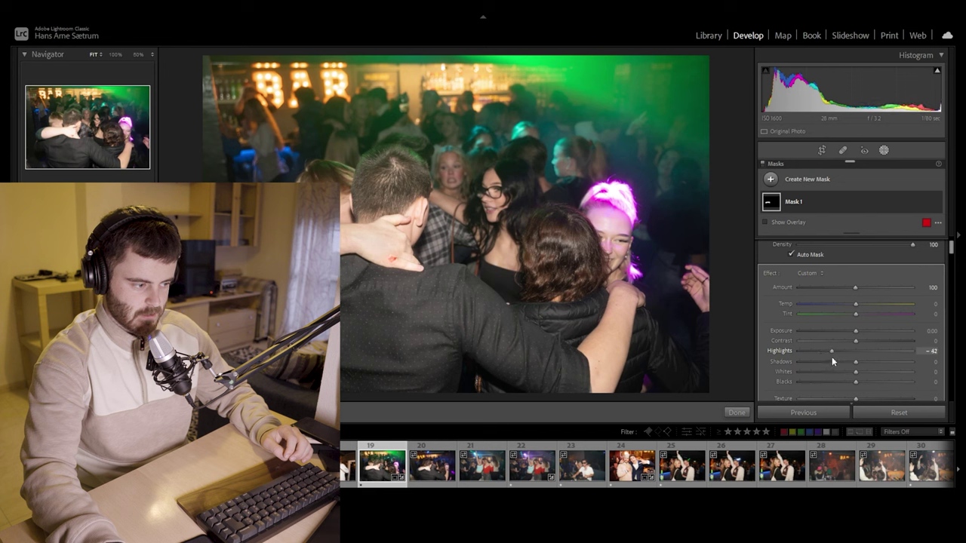
click(736, 412)
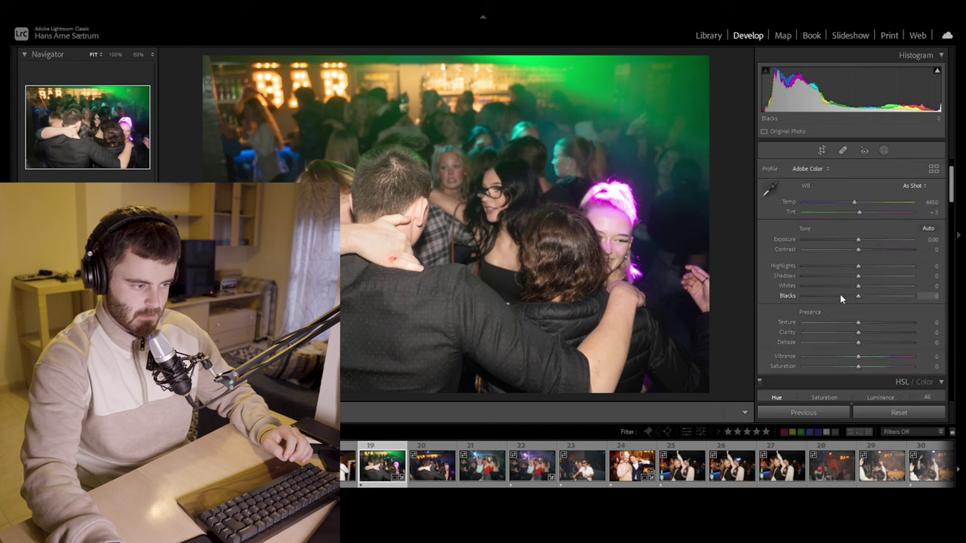
Set photo 19's shadows to +8 and reset its contrast to 0
drag(861, 276, 872, 253)
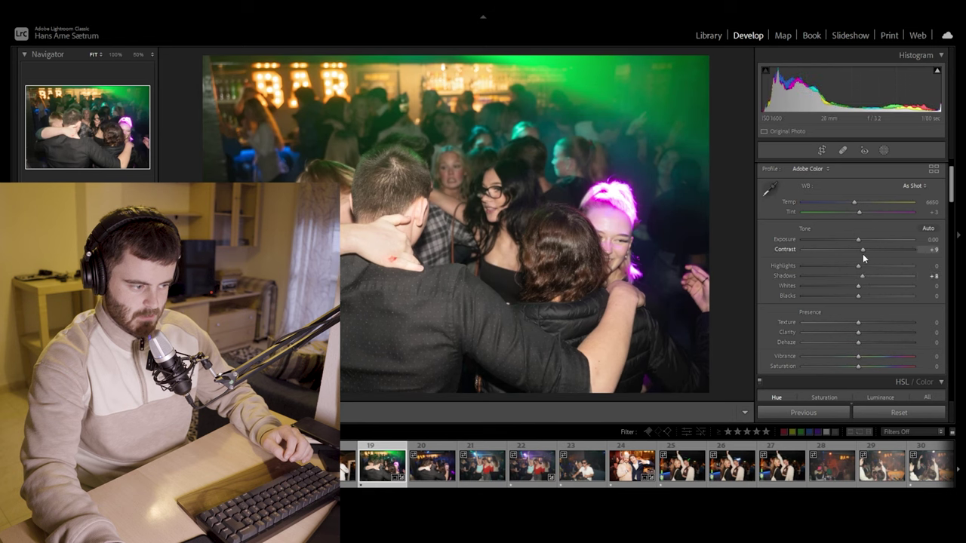
double_click(860, 250)
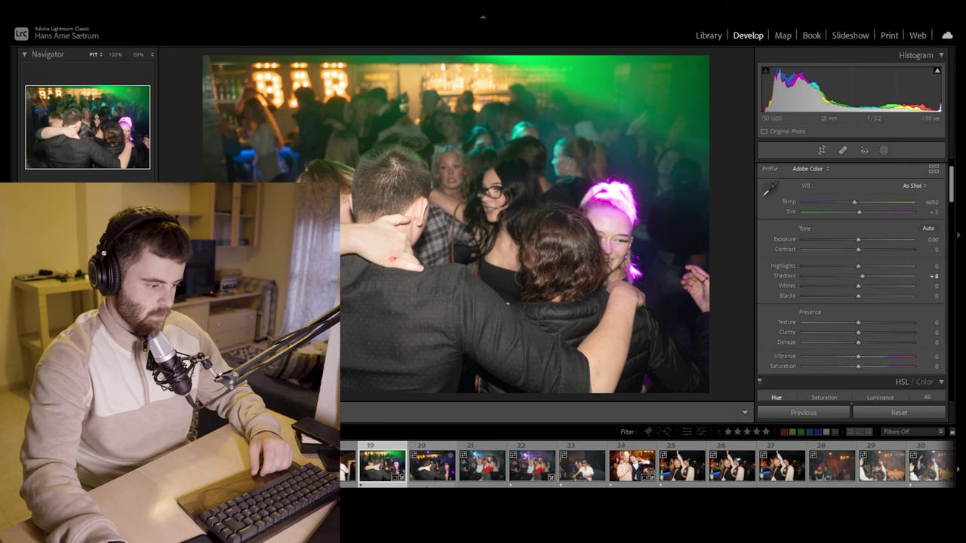
Open photo 22, the two women in turquoise and red tops, and crop it tighter at the original aspect ratio
click(485, 477)
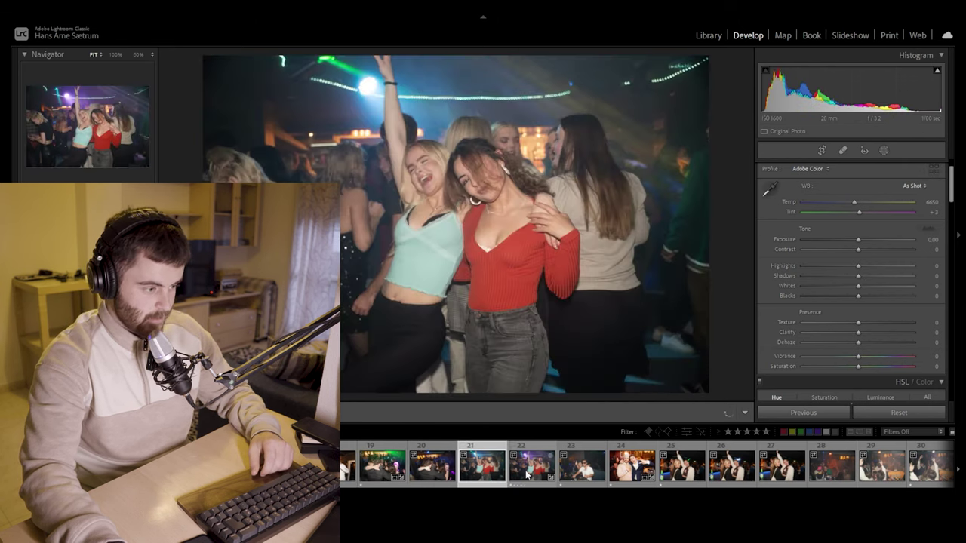
click(527, 474)
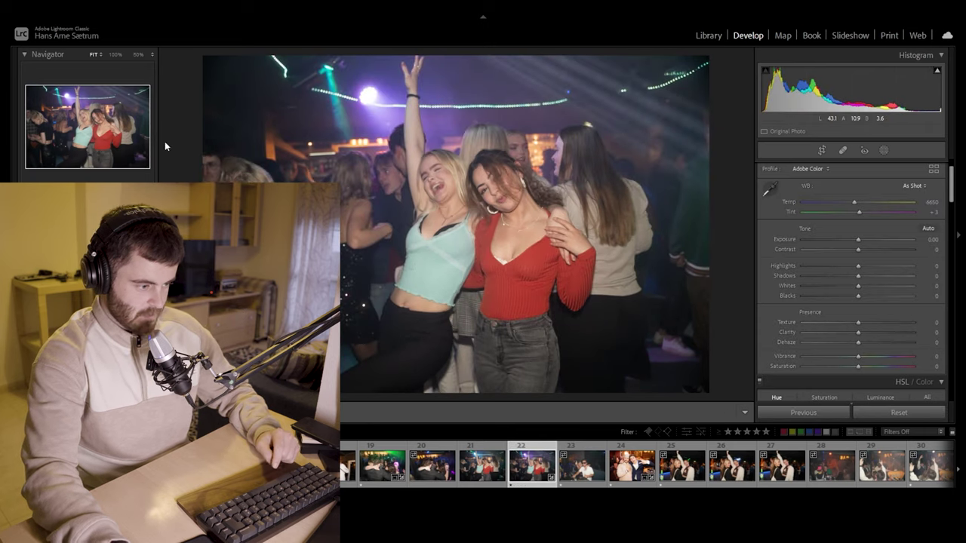
click(821, 150)
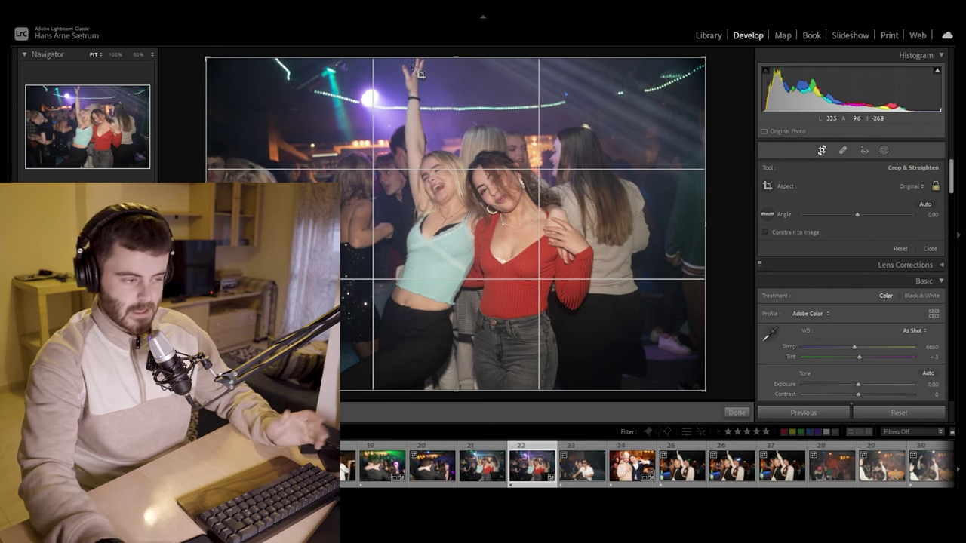
drag(455, 58, 461, 115)
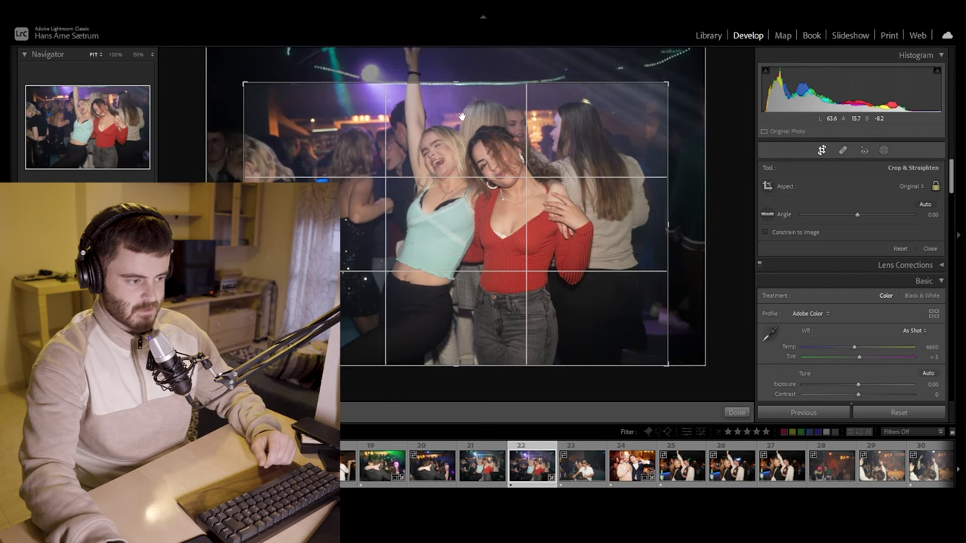
key(Return)
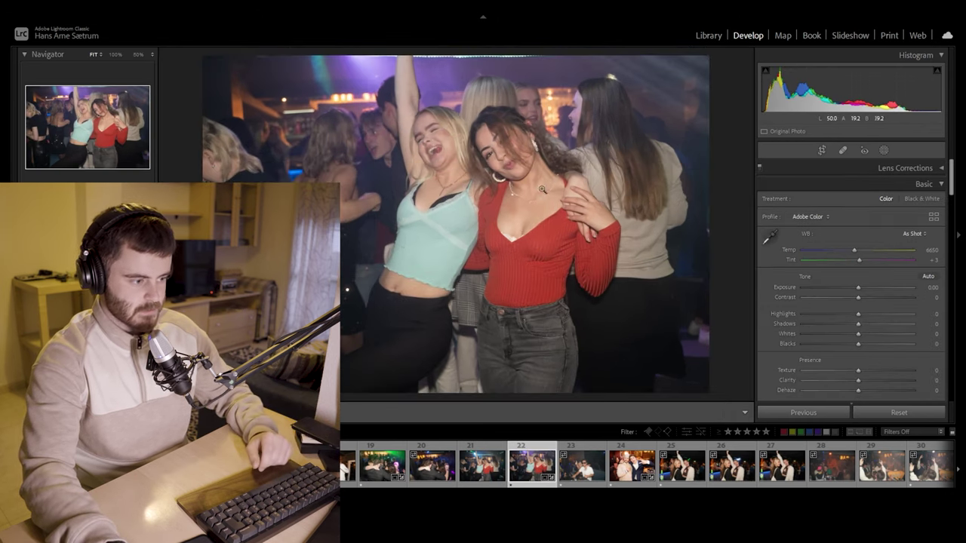
Set photo 22's exposure to +0.70, shadows to -52, texture to +7 and clarity to +22
drag(858, 287, 865, 287)
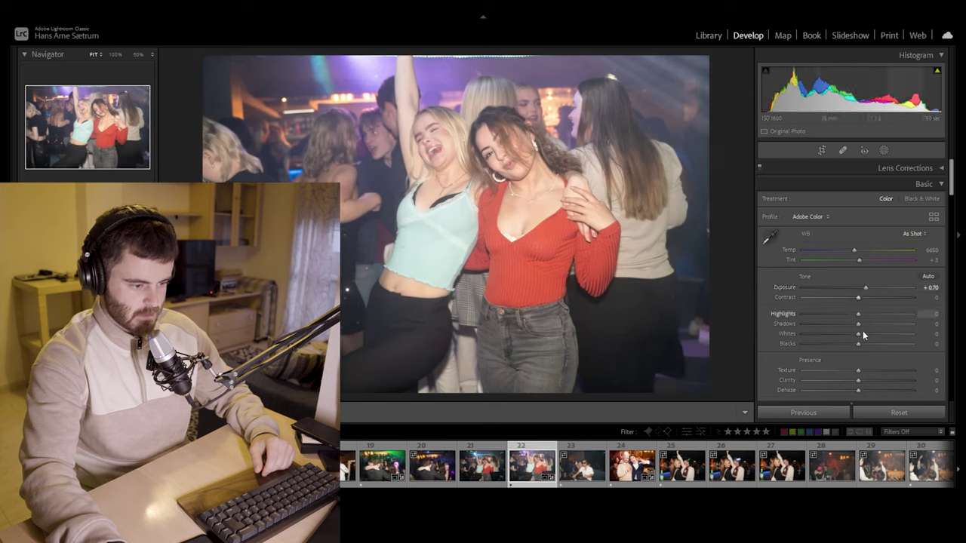
drag(842, 328, 827, 330)
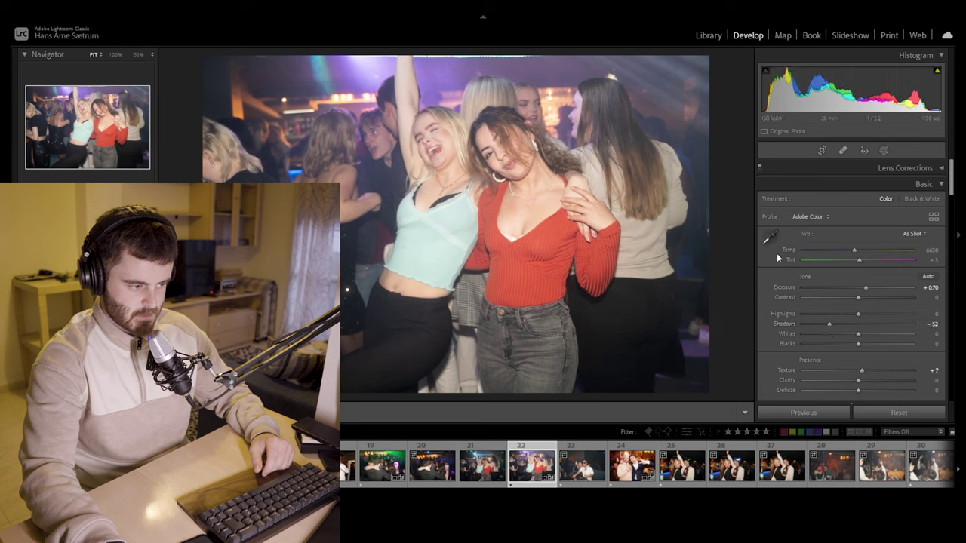
drag(859, 383, 870, 378)
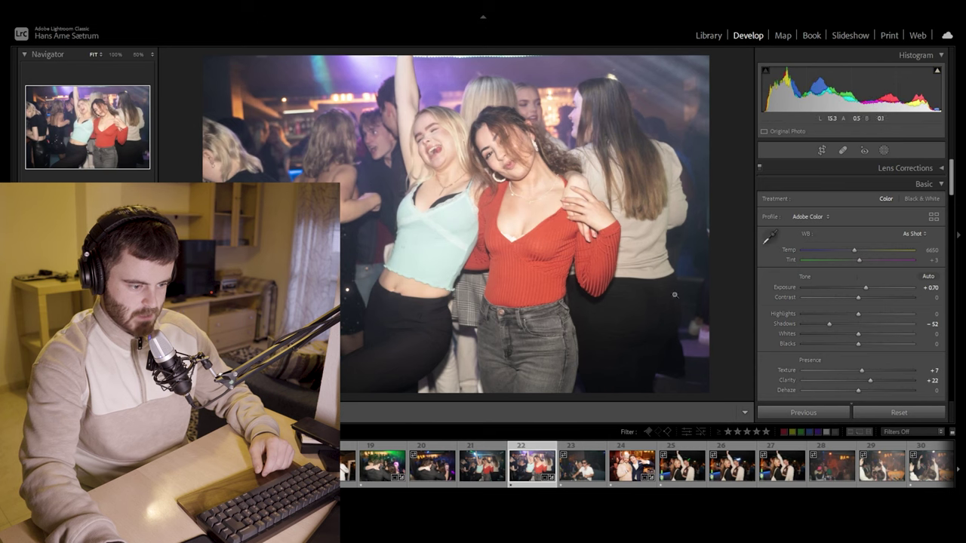
Warm photo 22's white balance by setting the temperature to 7249
click(528, 172)
drag(528, 172, 633, 369)
drag(452, 230, 457, 264)
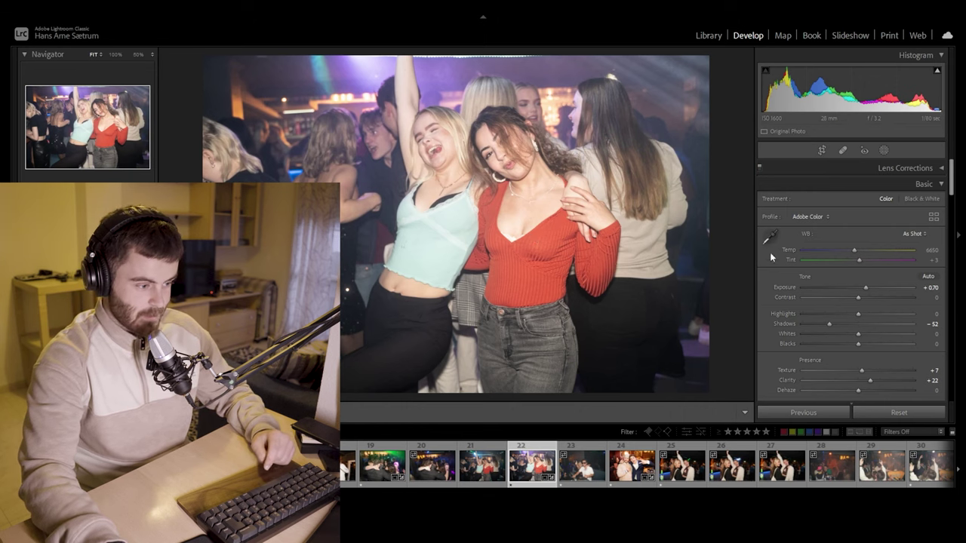
drag(855, 253, 861, 249)
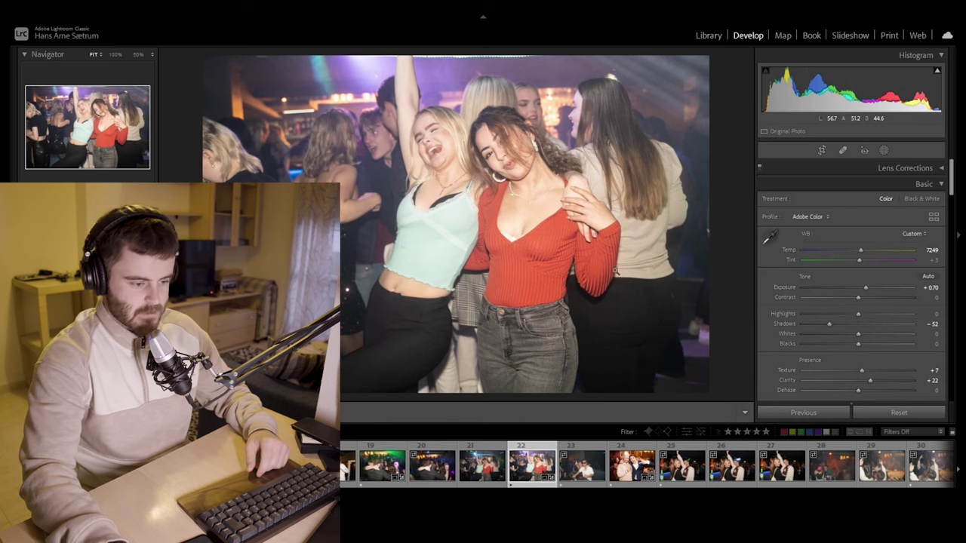
Try shifting photo 22's purple hue to +100
scroll(850, 320, down, 10)
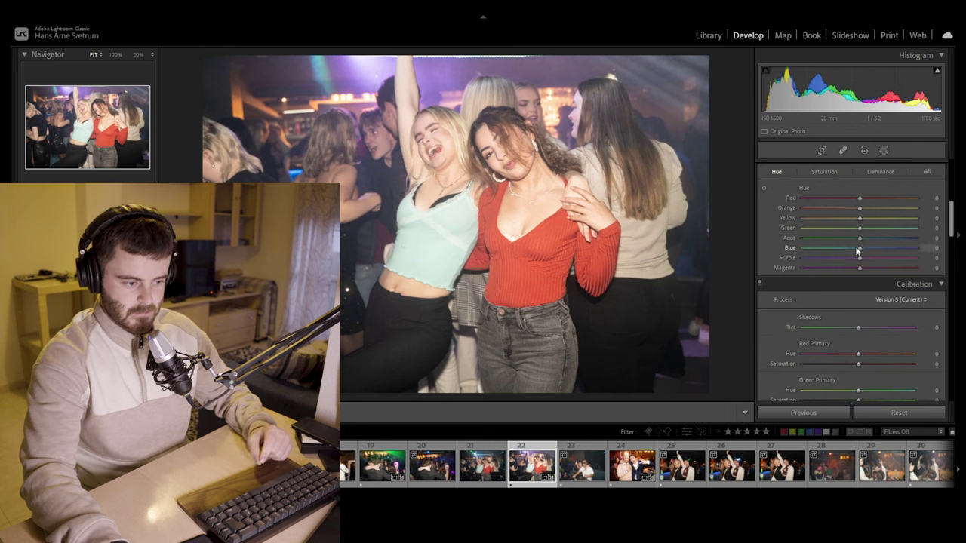
mouse_move(850, 260)
mouse_down()
mouse_move(823, 259)
mouse_move(958, 265)
mouse_move(830, 265)
mouse_move(885, 259)
mouse_move(866, 263)
mouse_up()
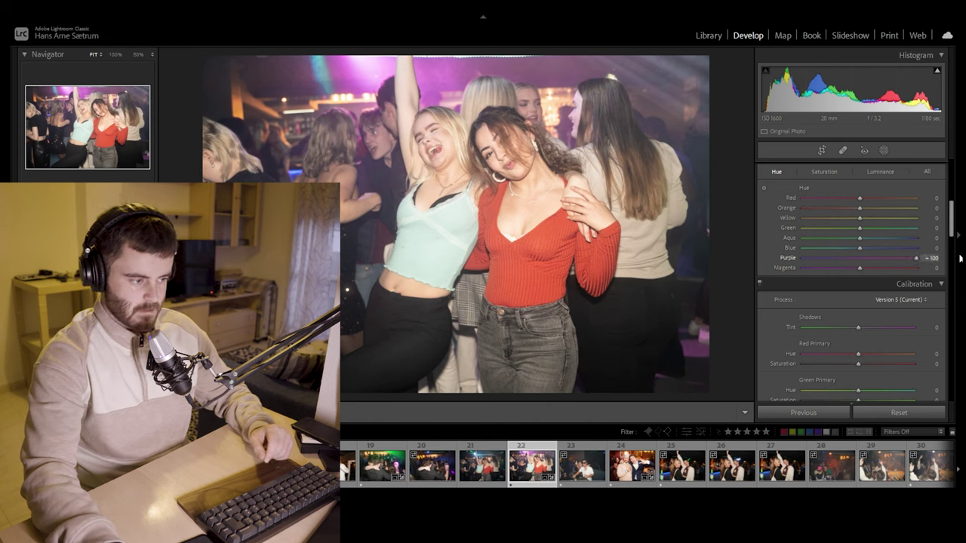
drag(877, 270, 863, 268)
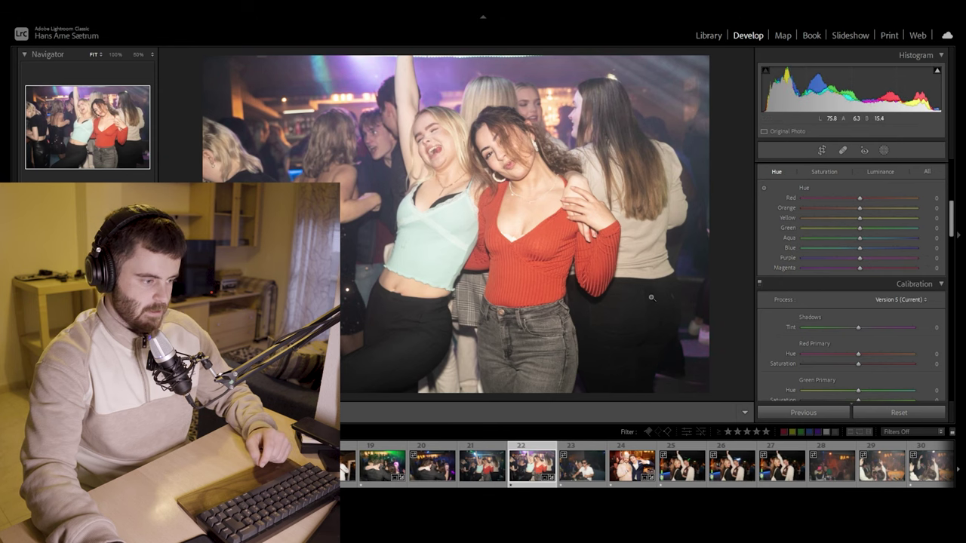
Lower photo 22's blacks to -18
scroll(845, 284, up, 5)
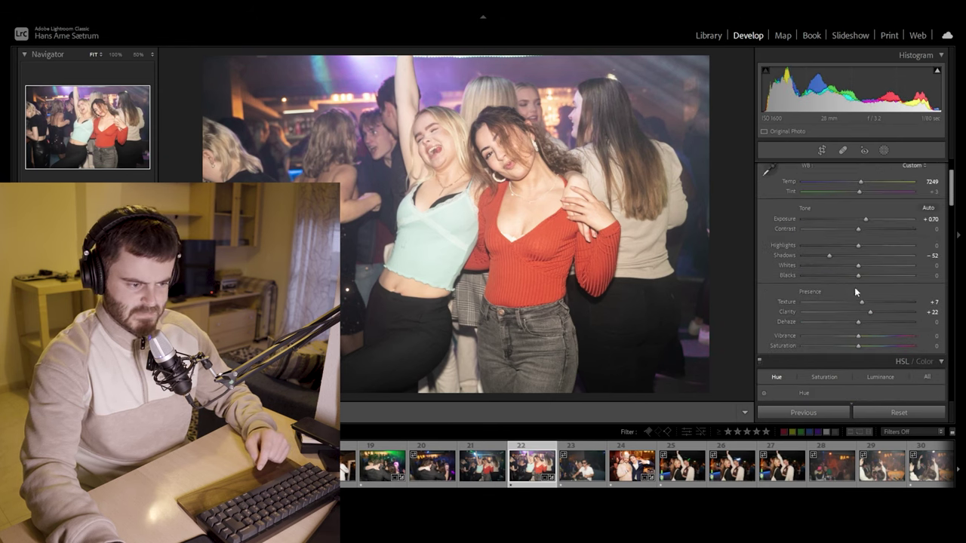
drag(860, 275, 850, 278)
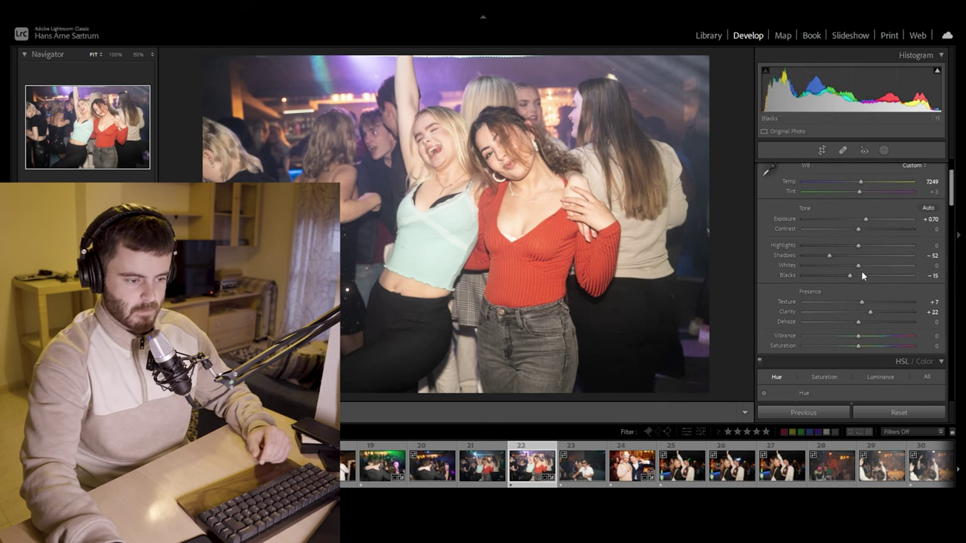
mouse_move(848, 276)
mouse_down()
mouse_move(814, 283)
mouse_move(861, 277)
mouse_move(837, 280)
mouse_move(846, 279)
mouse_up()
Mask the people in photo 22 with automatic subject selection, raise the mask's contrast and close masking
click(883, 150)
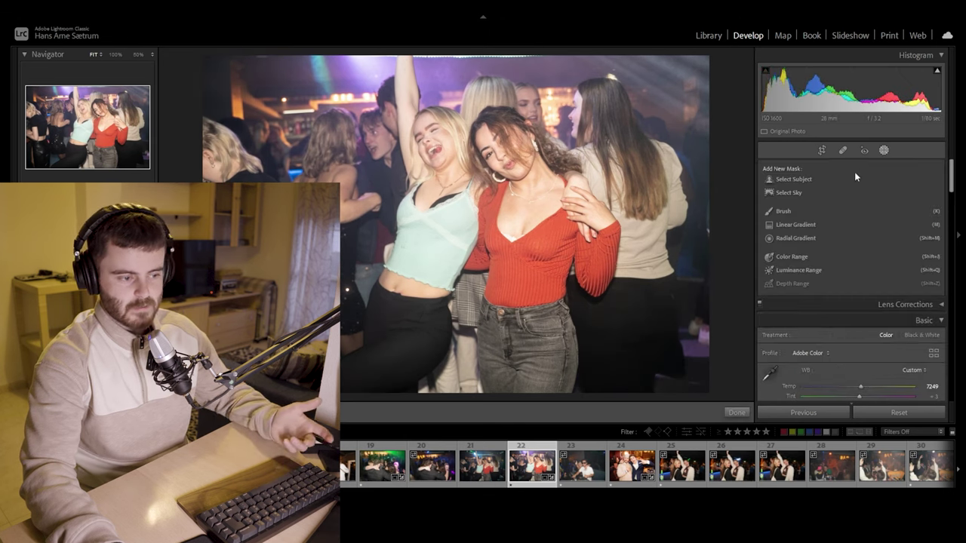
click(790, 179)
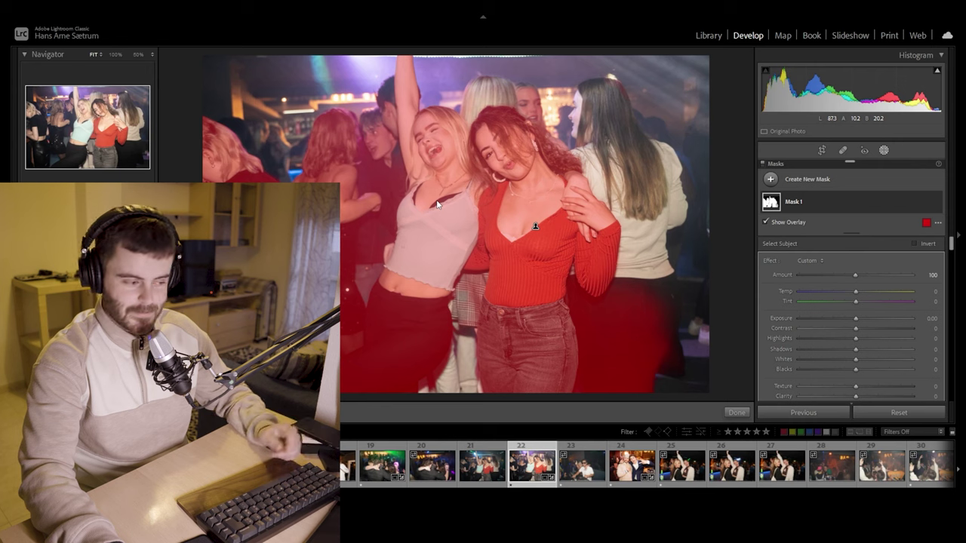
scroll(856, 362, down, 2)
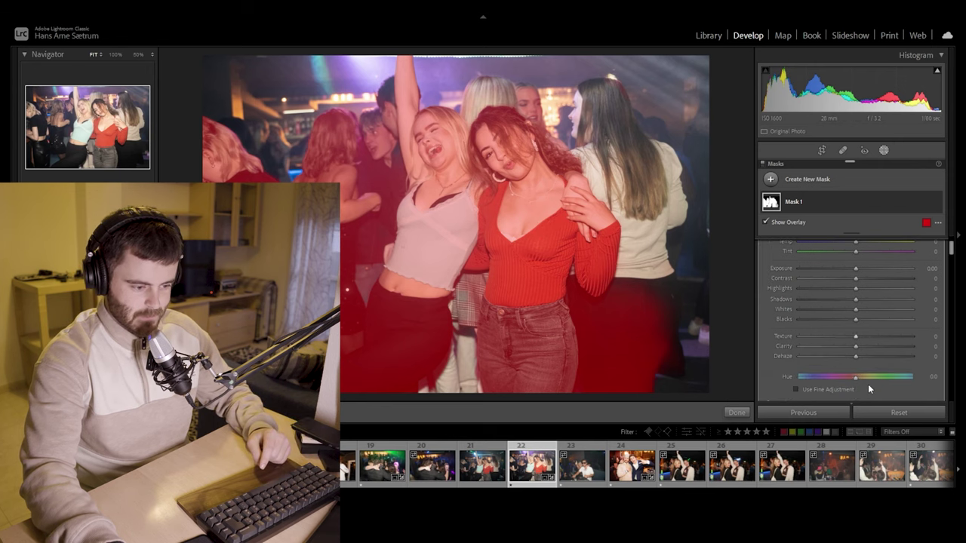
mouse_move(867, 278)
mouse_down()
mouse_move(887, 280)
mouse_move(870, 285)
mouse_up()
click(883, 151)
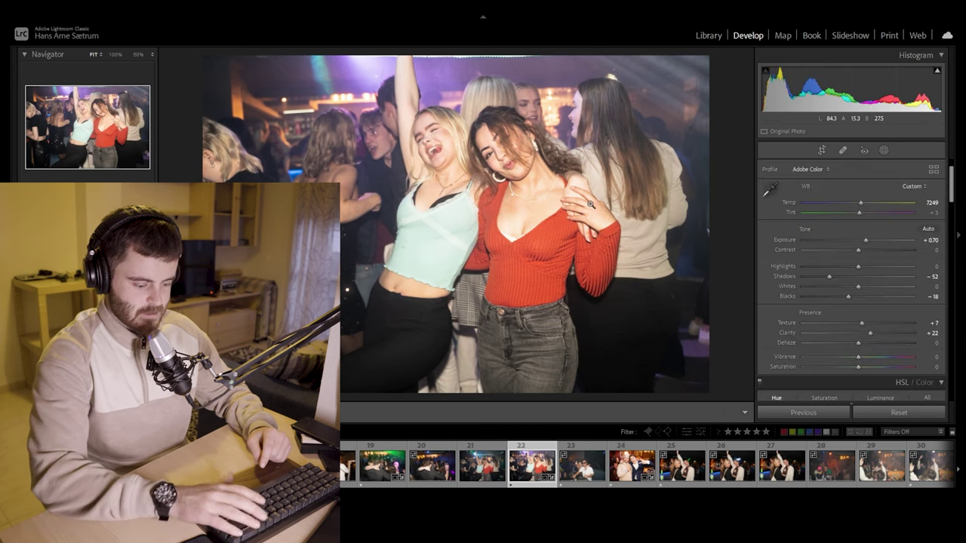
Compare photo 22 with its unedited version
key(backslash)
key(backslash)
key(backslash)
key(backslash)
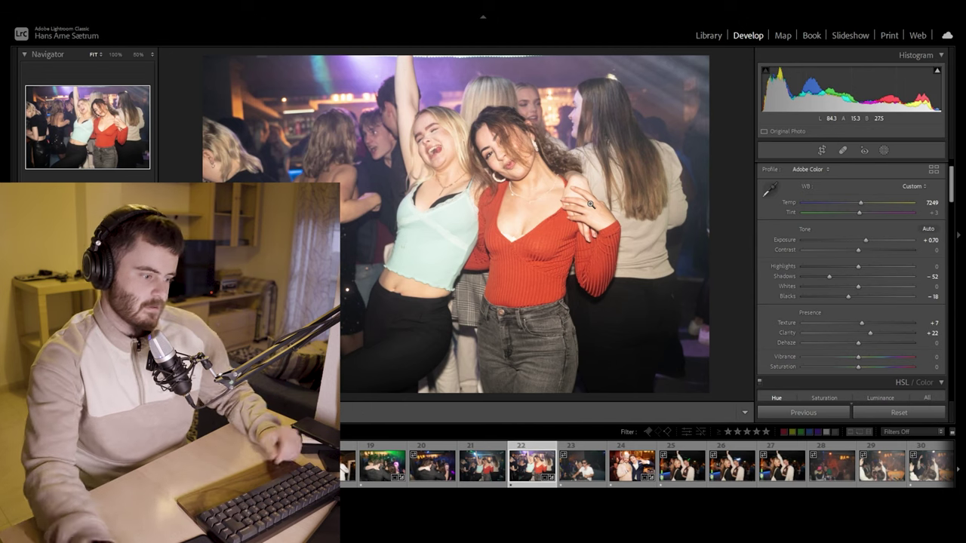
Open photo 23, the pair behind the DJ deck, and crop it closer around them at the original aspect ratio
key(Right)
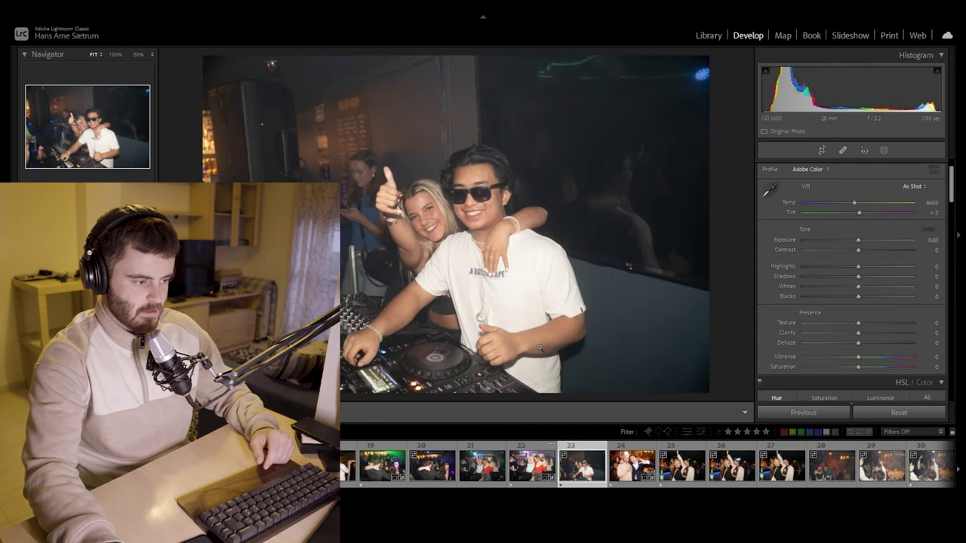
click(818, 152)
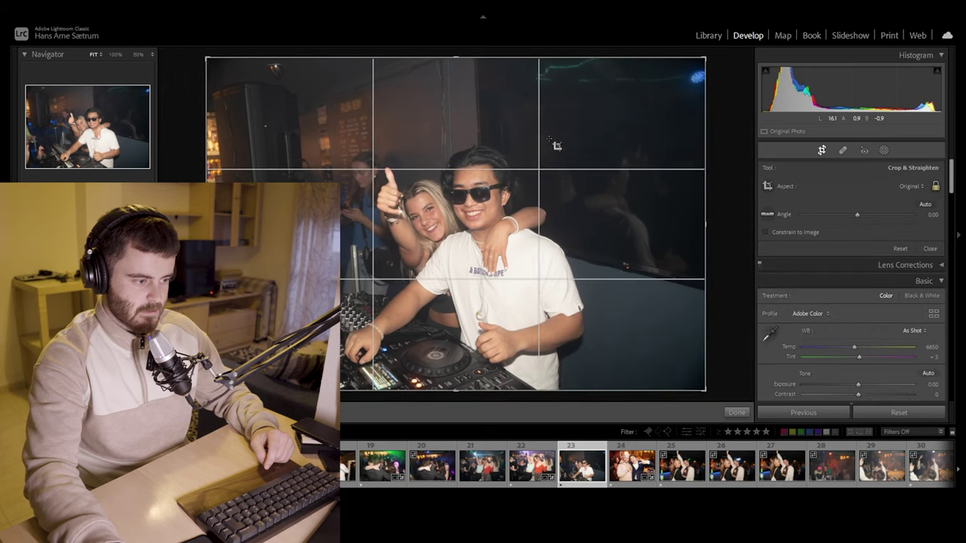
drag(700, 141, 700, 147)
drag(526, 82, 237, 261)
key(Return)
Set photo 23's exposure to +0.20, contrast to +20 and temperature to 7023
click(379, 158)
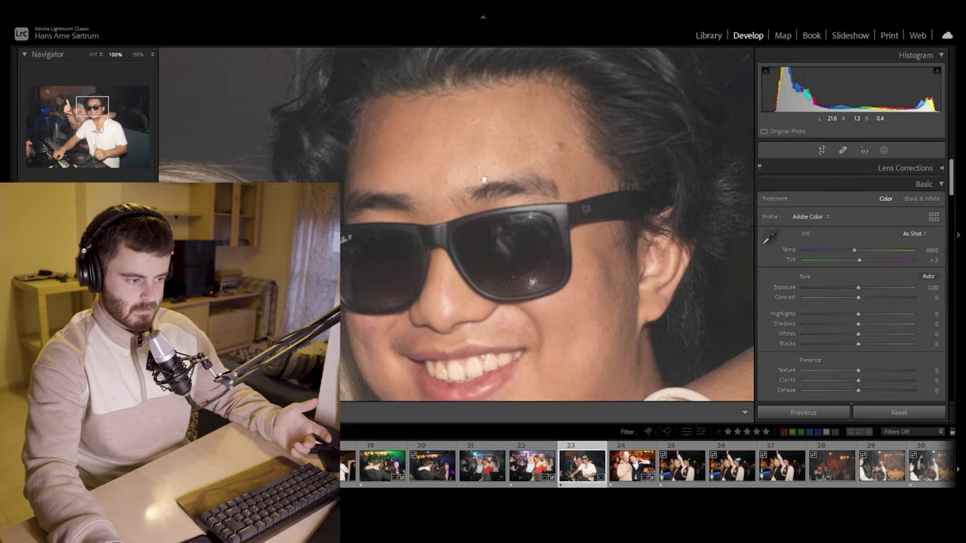
click(237, 261)
mouse_move(860, 296)
mouse_down()
mouse_move(870, 297)
mouse_move(859, 288)
mouse_up()
drag(854, 250, 857, 252)
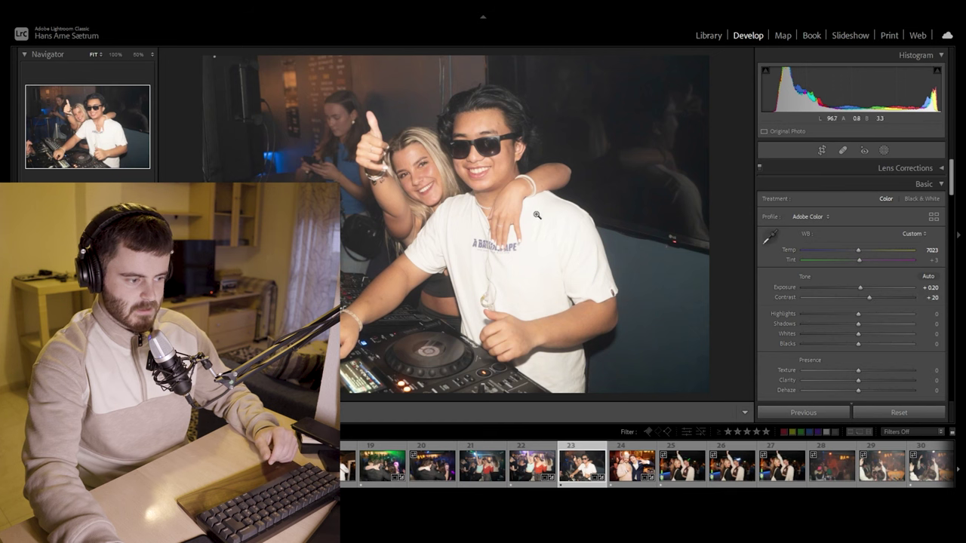
Try recovering the white T-shirt in photo 23 with highlights at -22 and at -100, raising exposure to +0.57
drag(858, 314, 846, 316)
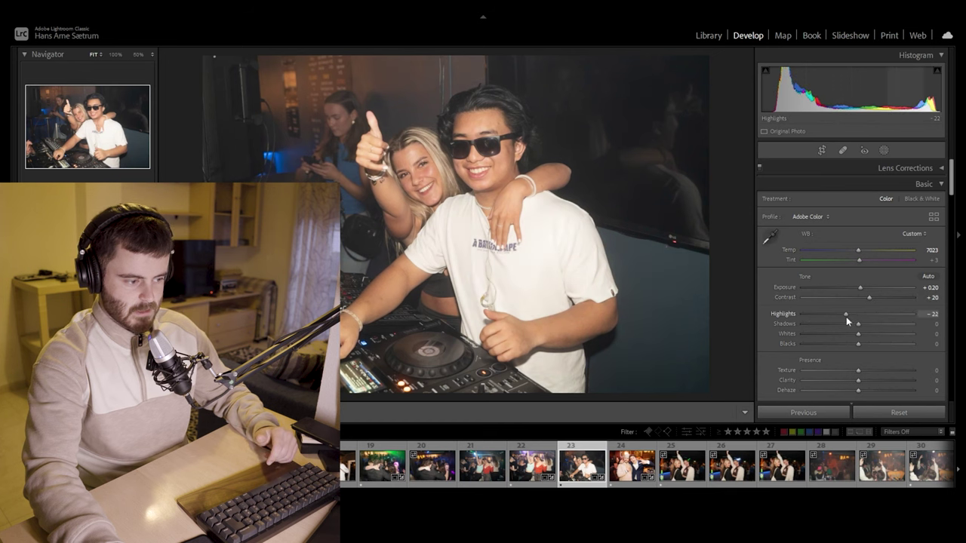
double_click(842, 320)
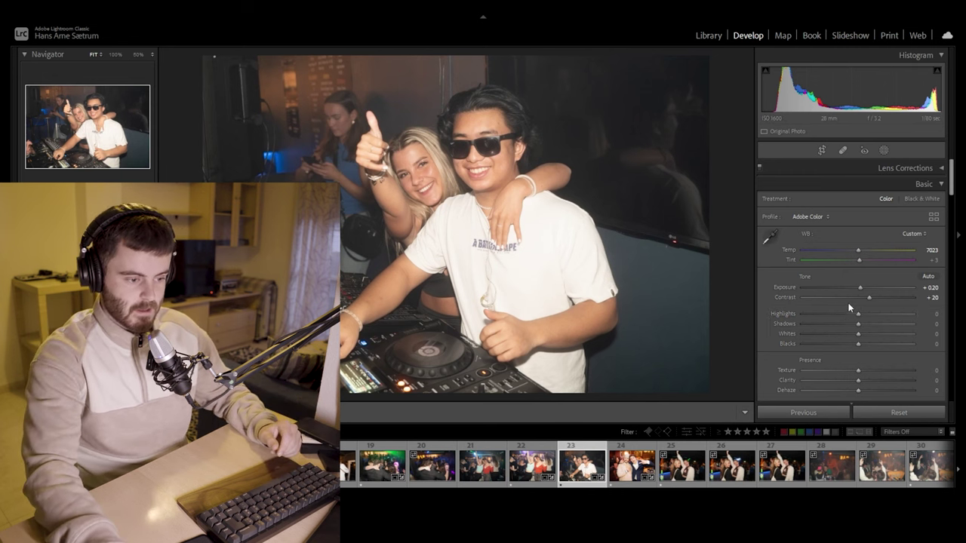
drag(857, 314, 800, 321)
drag(858, 288, 862, 285)
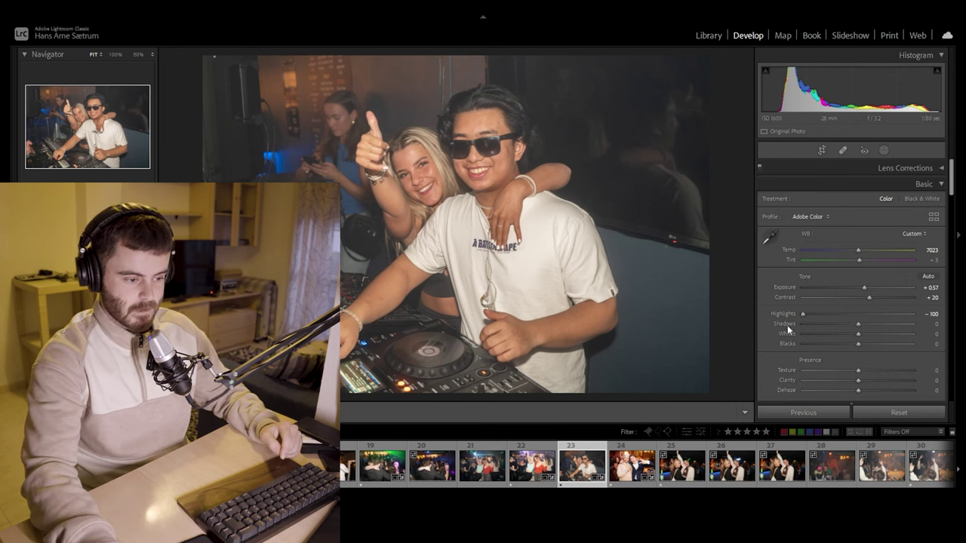
Reset photo 23's highlights and set its exposure to +0.16 and contrast to +27
double_click(802, 314)
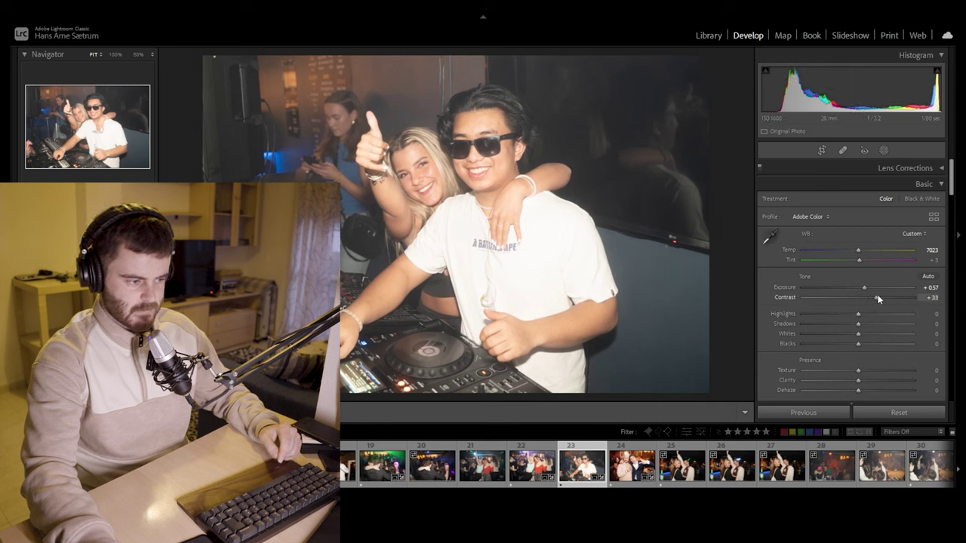
drag(864, 287, 856, 291)
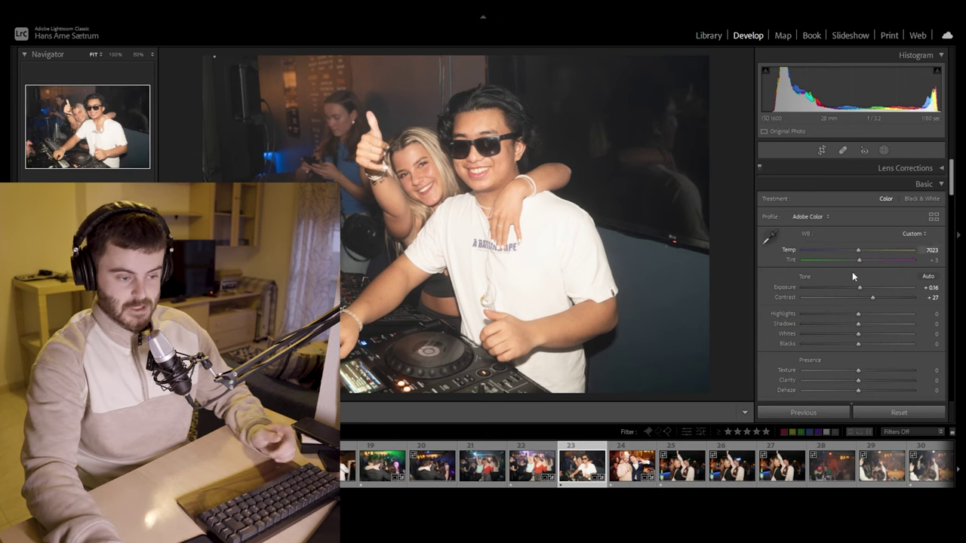
Open photo 25, the two women with one in a fluffy white jacket, and crop it tighter at the original aspect ratio
click(628, 467)
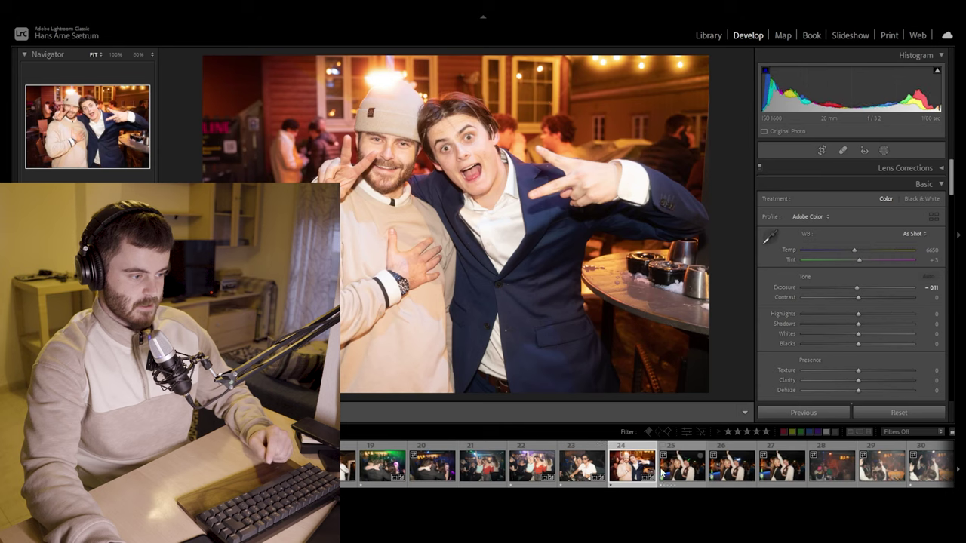
click(666, 473)
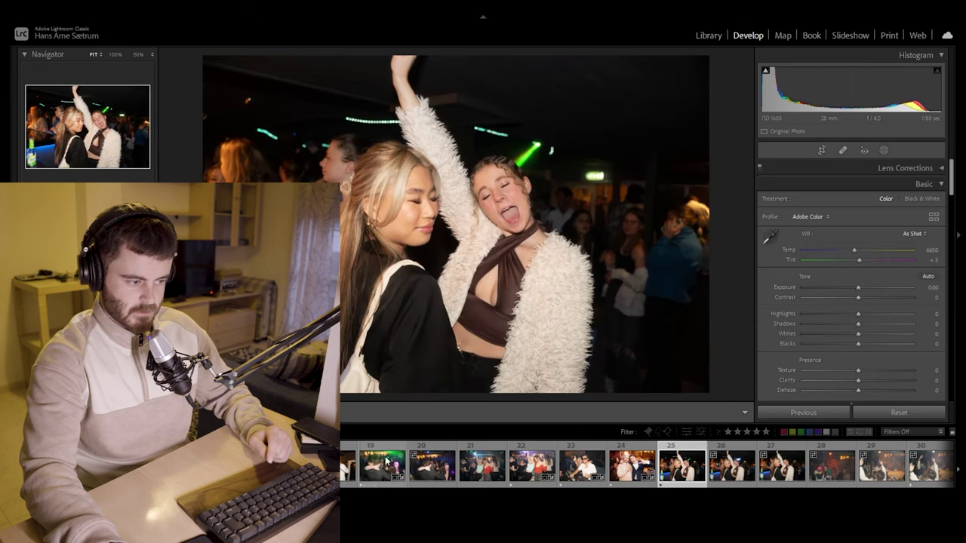
click(829, 150)
drag(455, 56, 471, 87)
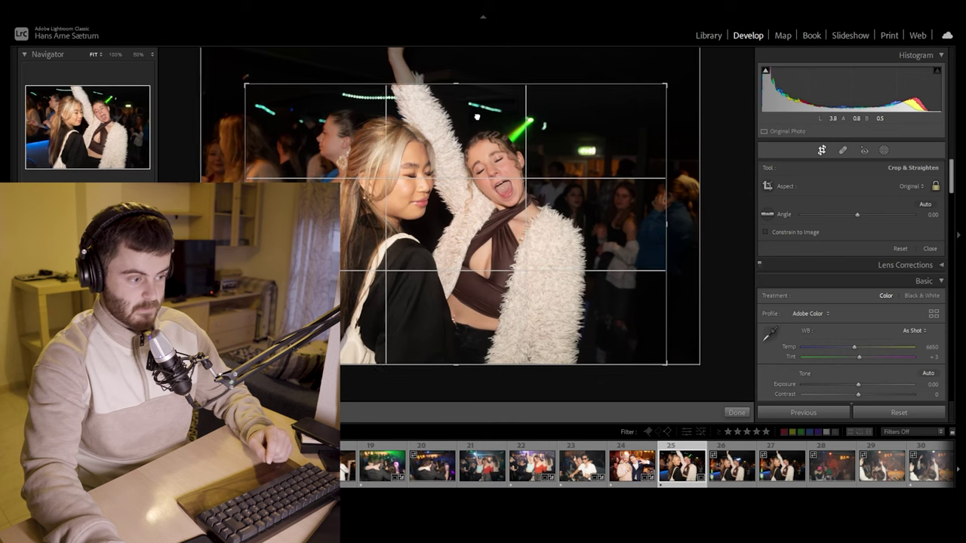
drag(705, 165, 708, 155)
drag(457, 79, 461, 87)
key(Return)
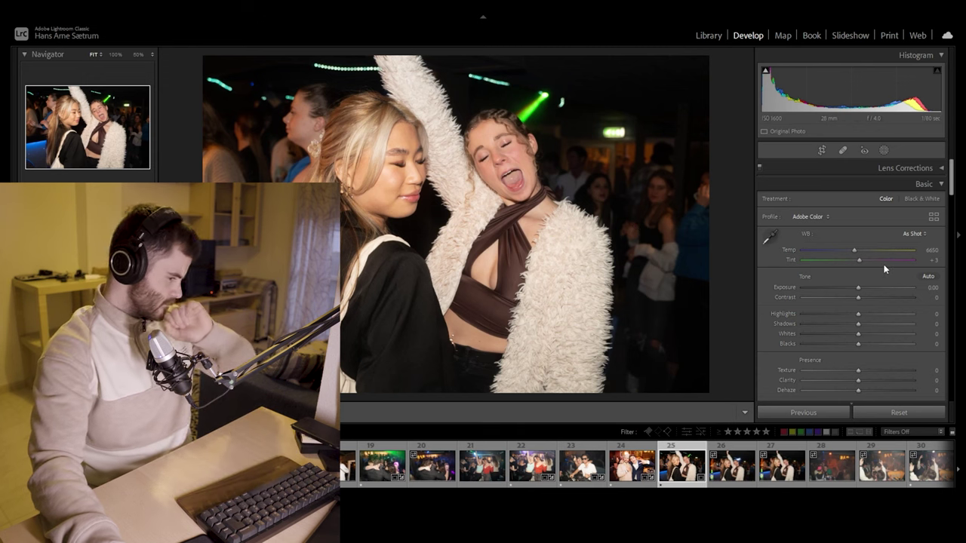
Set photo 25's exposure to +0.52 and its temperature to 7339
drag(860, 288, 863, 285)
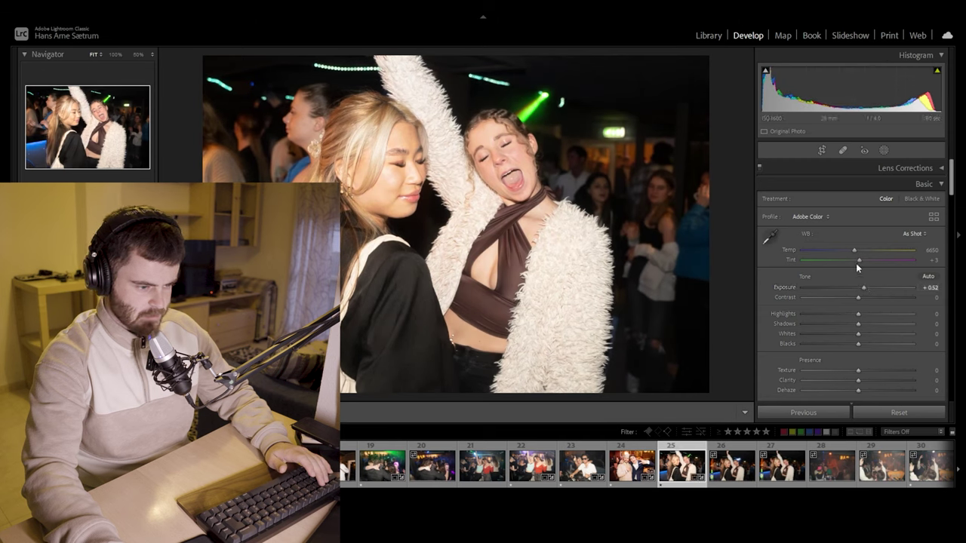
drag(860, 249, 861, 248)
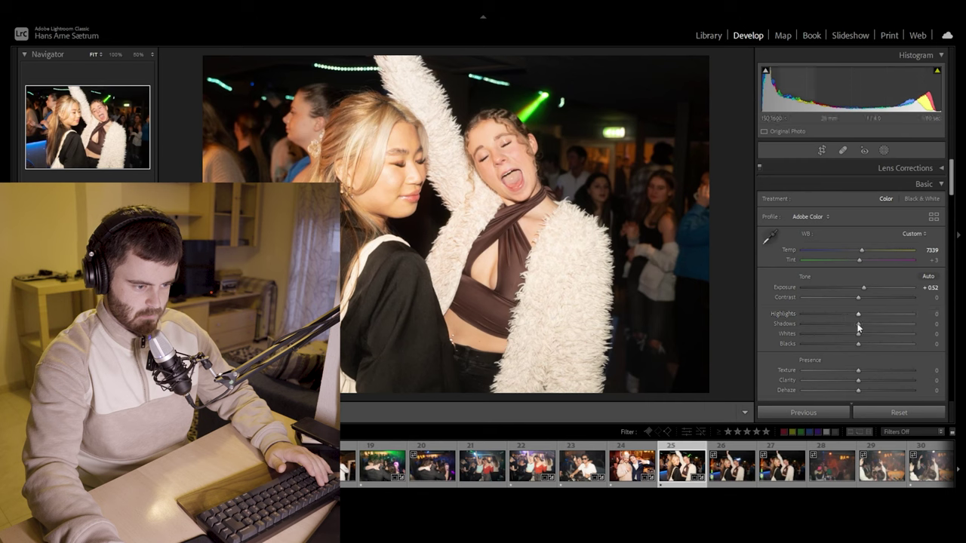
Try darkening photo 25's shadows to -100 and reset them
drag(857, 322, 798, 333)
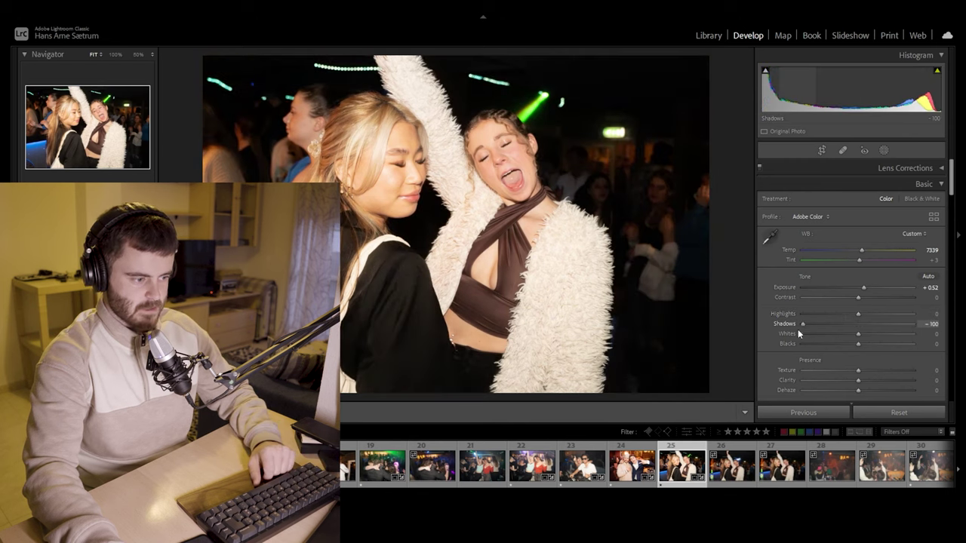
double_click(780, 331)
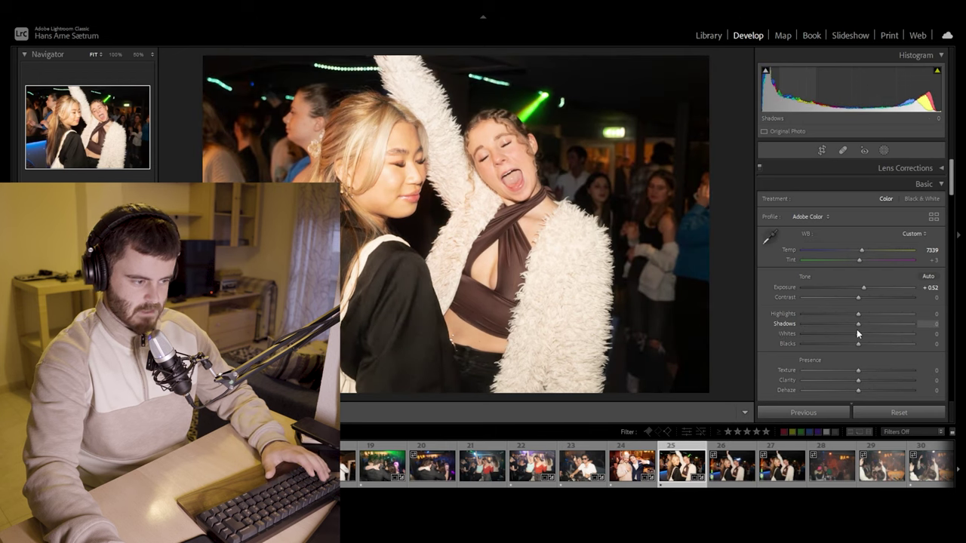
double_click(859, 326)
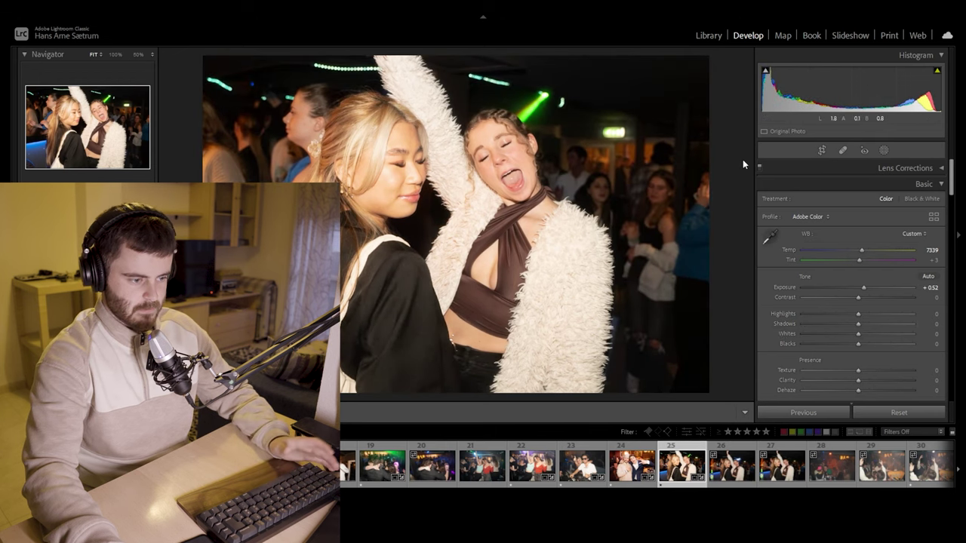
Review photo 25's crop and set its temperature to 7520 and tint to +10
key(r)
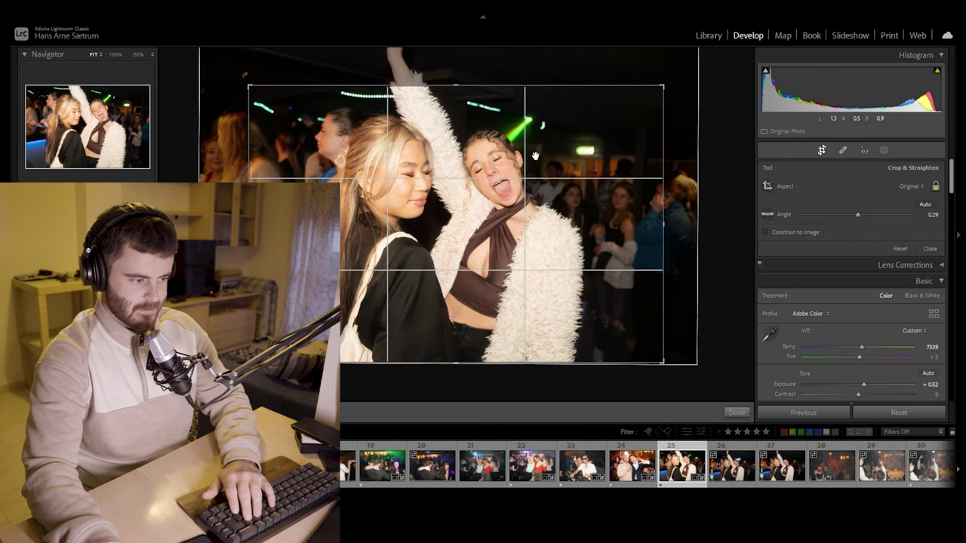
key(r)
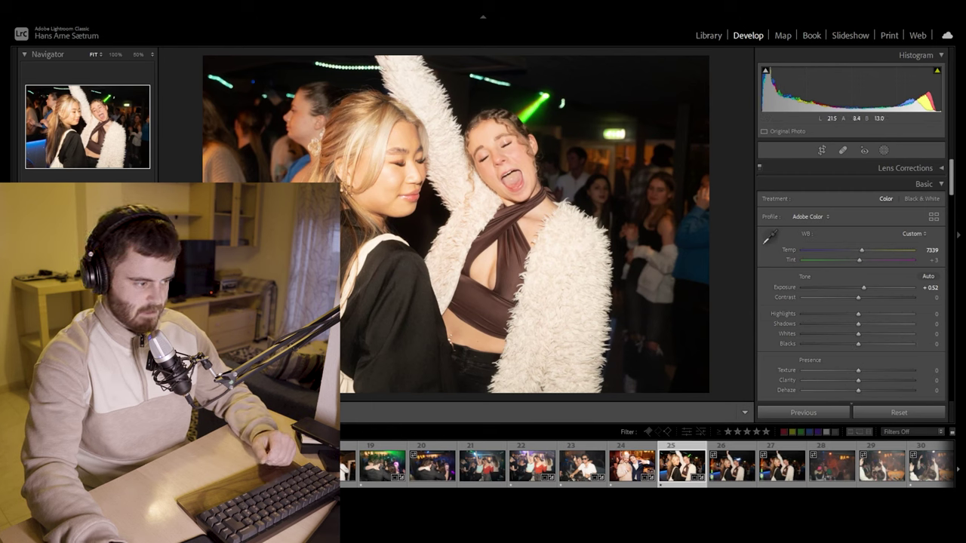
drag(860, 260, 865, 248)
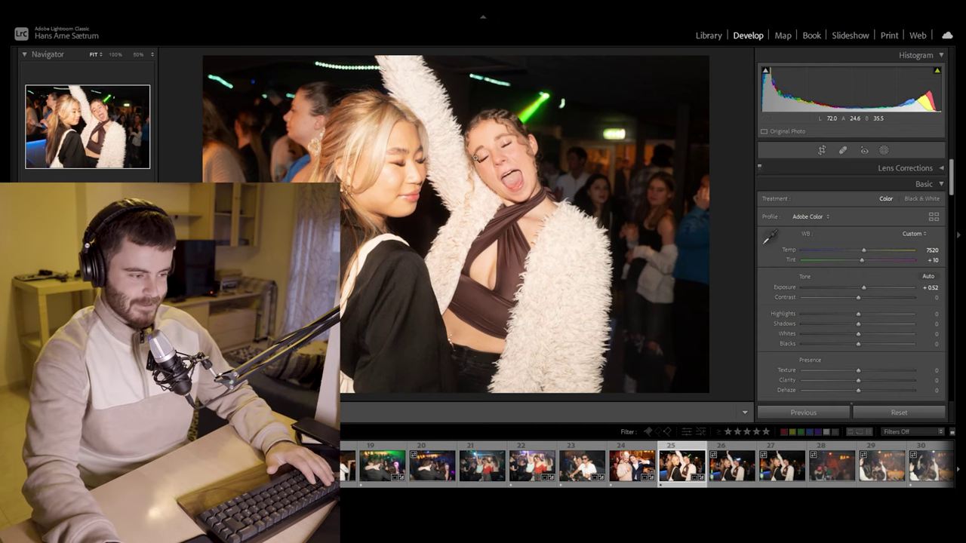
Open photo 30, the crowd with raised hands under the lit sign, and try adjusting its crop at the original aspect ratio
scroll(785, 464, up, 3)
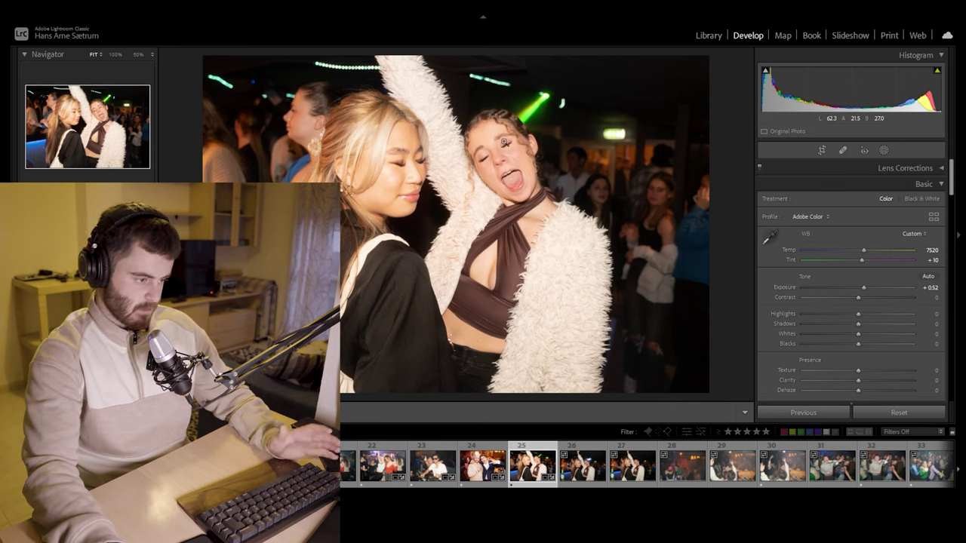
click(777, 473)
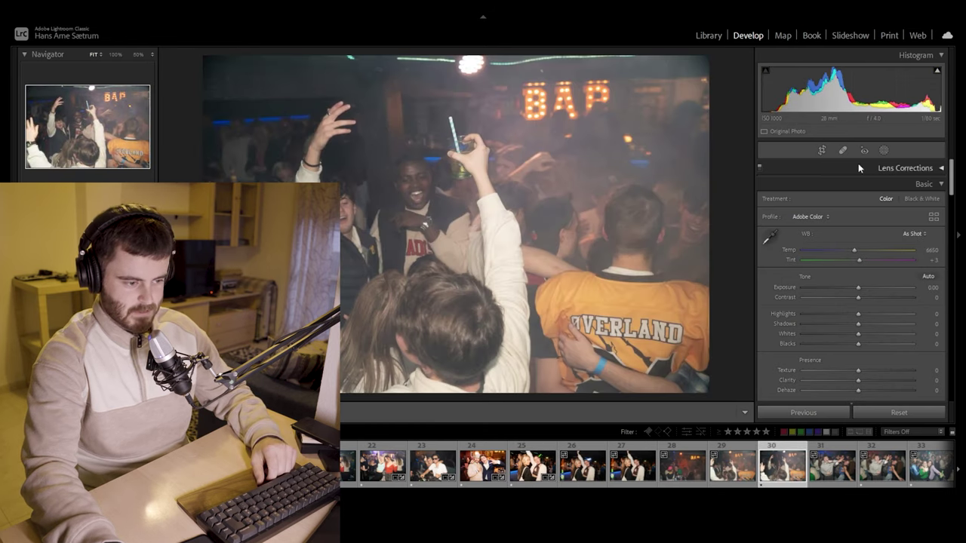
click(822, 151)
mouse_move(477, 55)
mouse_down()
mouse_move(478, 70)
mouse_move(484, 50)
mouse_up()
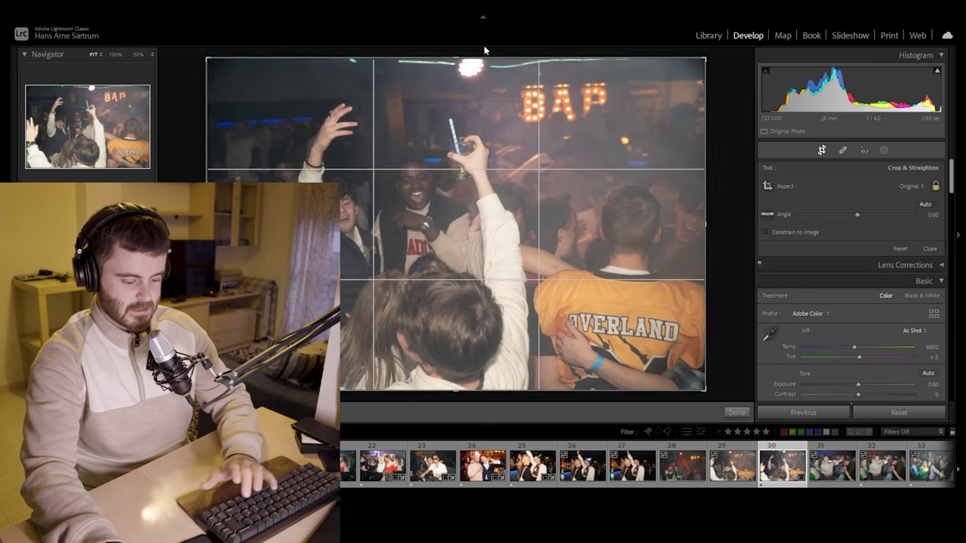
key(Return)
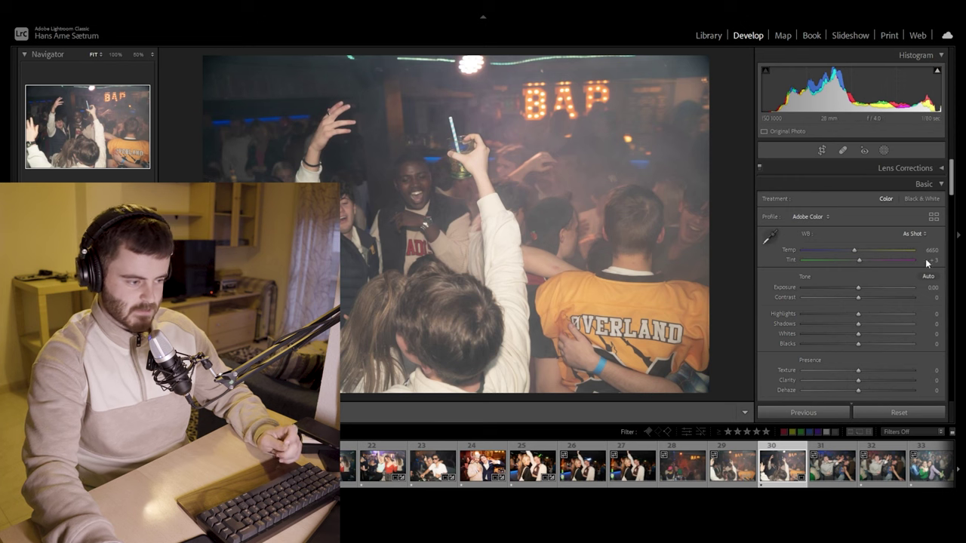
Set photo 30's exposure to -0.11, shadows to -67, clarity to +17 and temperature to 7566
drag(859, 292, 857, 295)
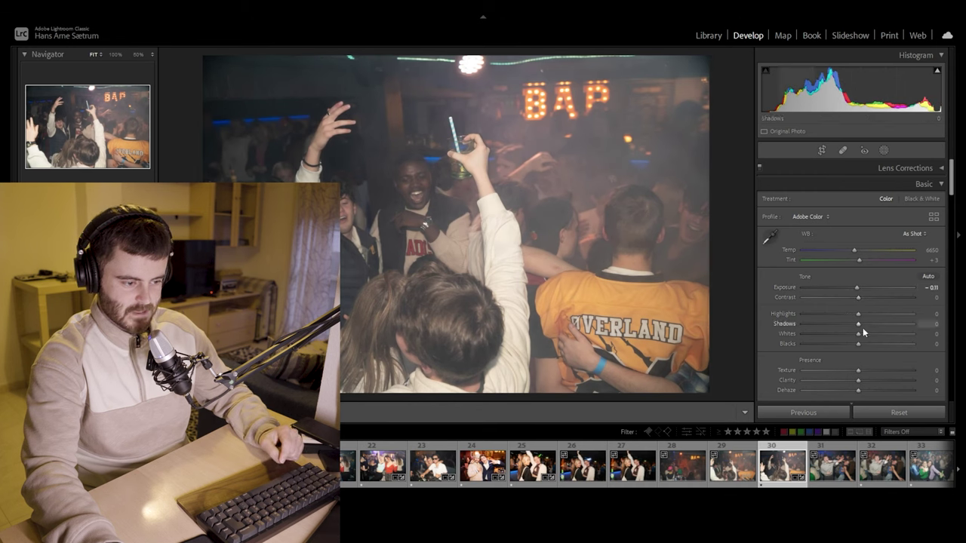
drag(862, 326, 819, 329)
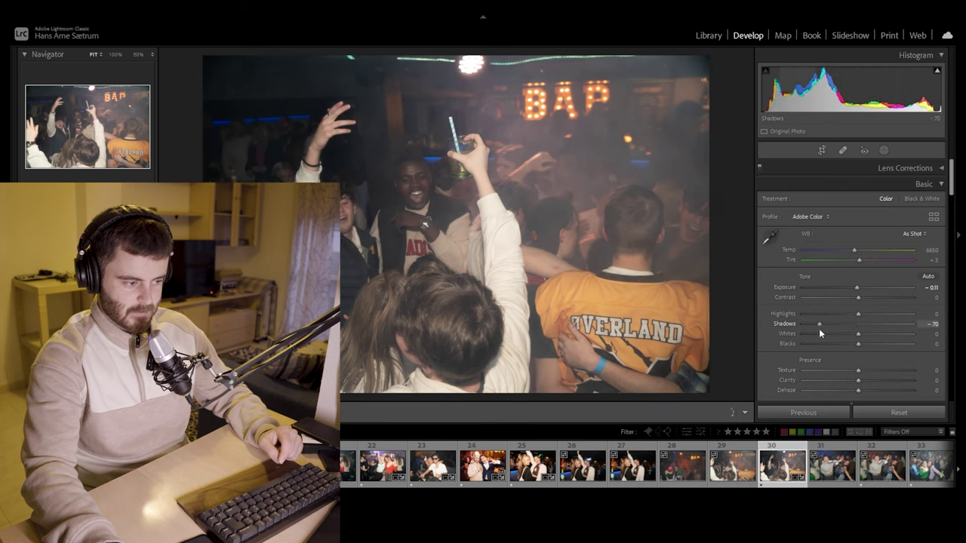
mouse_move(858, 380)
mouse_down()
mouse_move(885, 379)
mouse_move(866, 380)
mouse_up()
drag(854, 252, 864, 253)
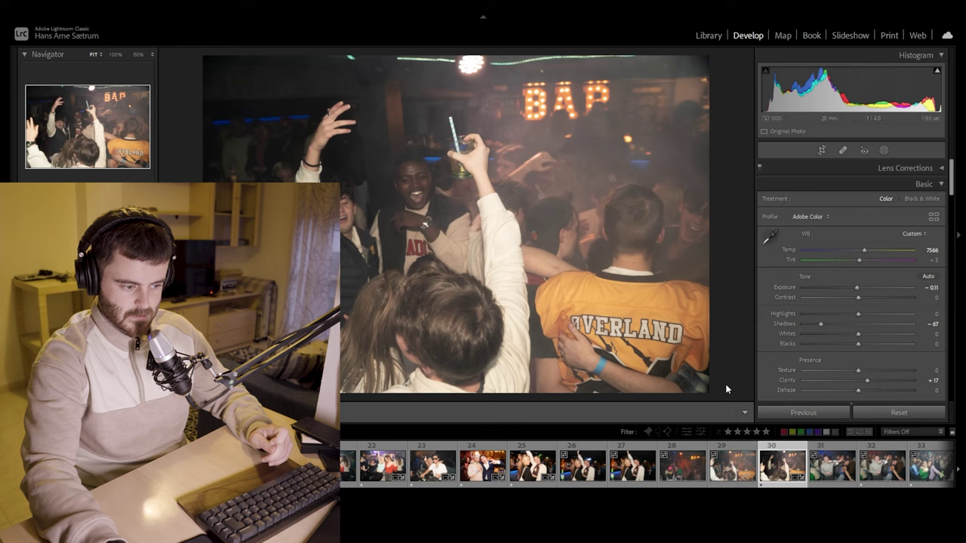
Open photo 32, the three friends in the crowd, crop it tighter at the original aspect ratio and straighten it to 0.09
scroll(724, 464, down, 3)
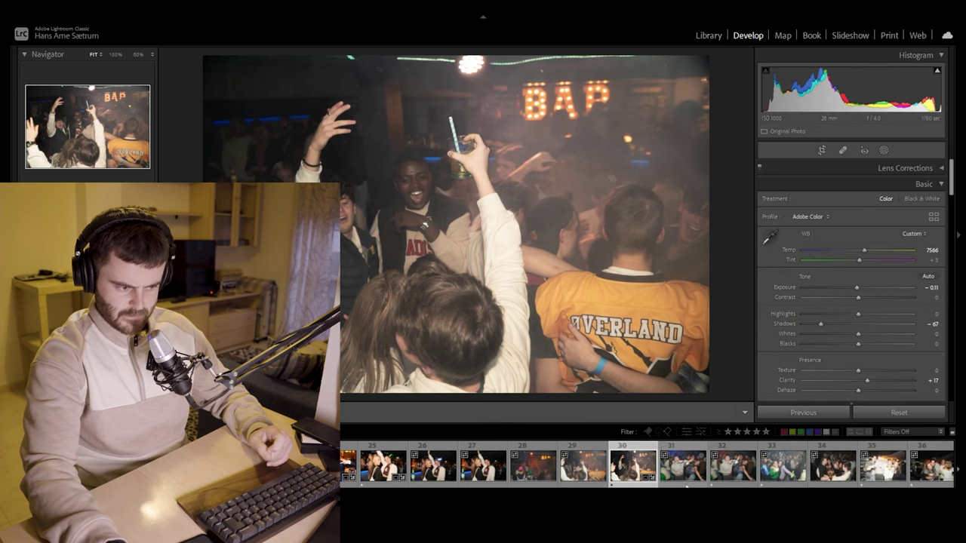
click(731, 465)
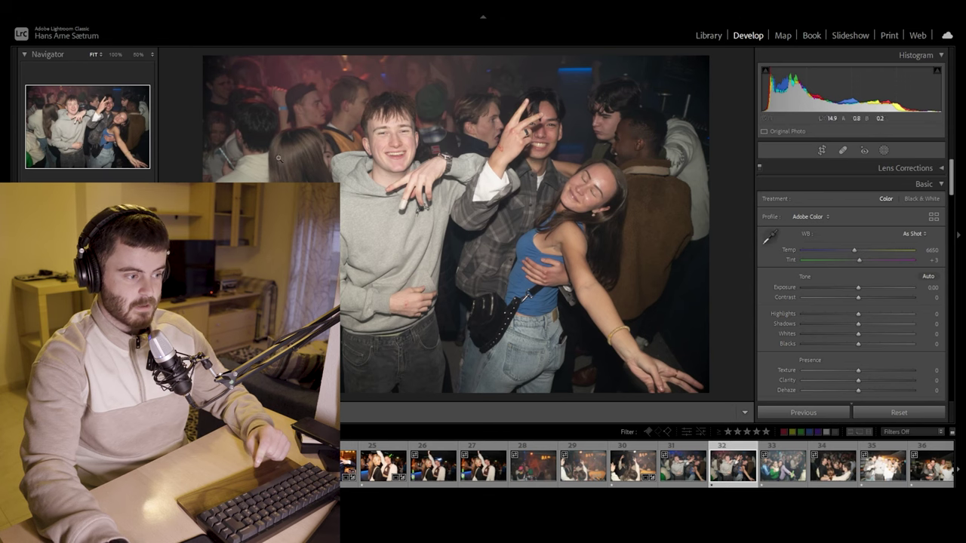
key(r)
drag(462, 58, 479, 64)
drag(746, 143, 747, 145)
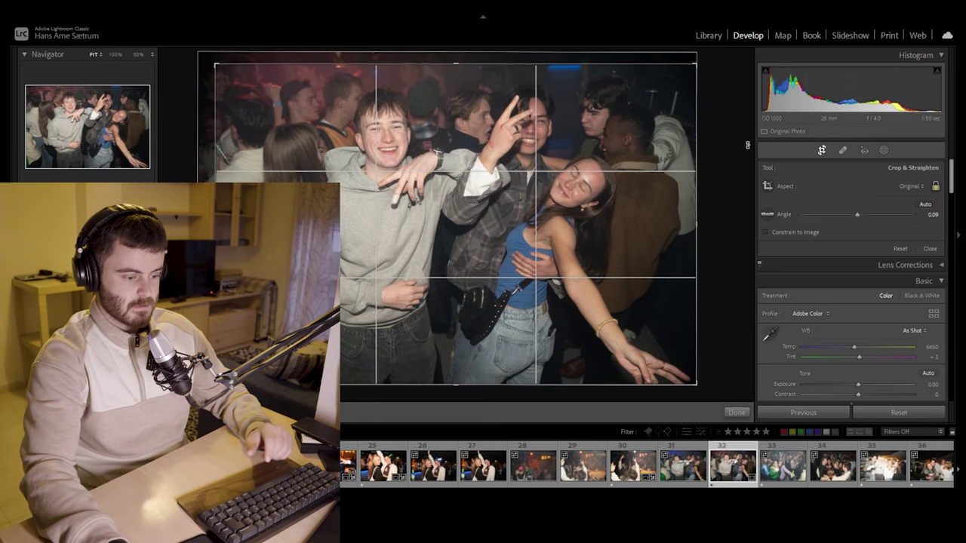
key(Return)
Set photo 32's exposure to +0.43, contrast to +13 and temperature to 7158
drag(858, 288, 862, 288)
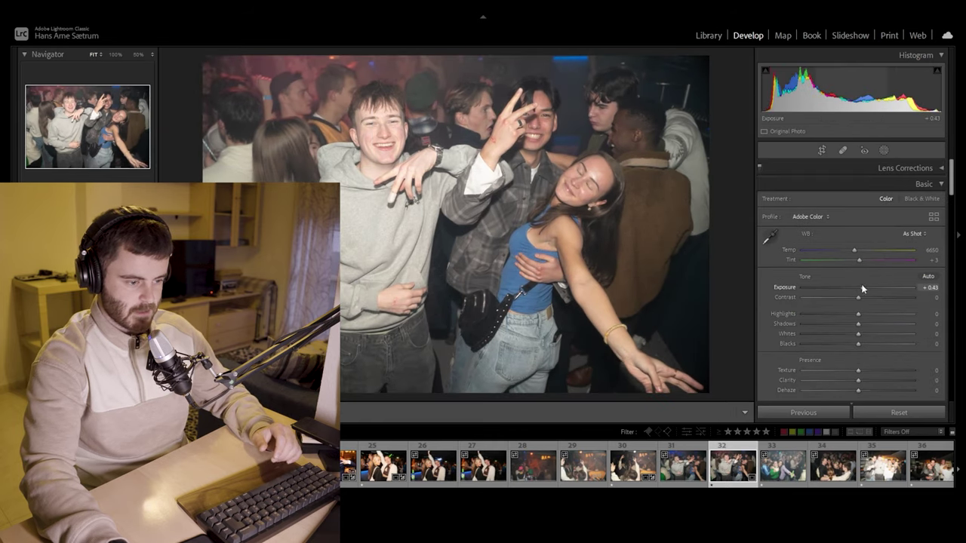
drag(858, 297, 866, 300)
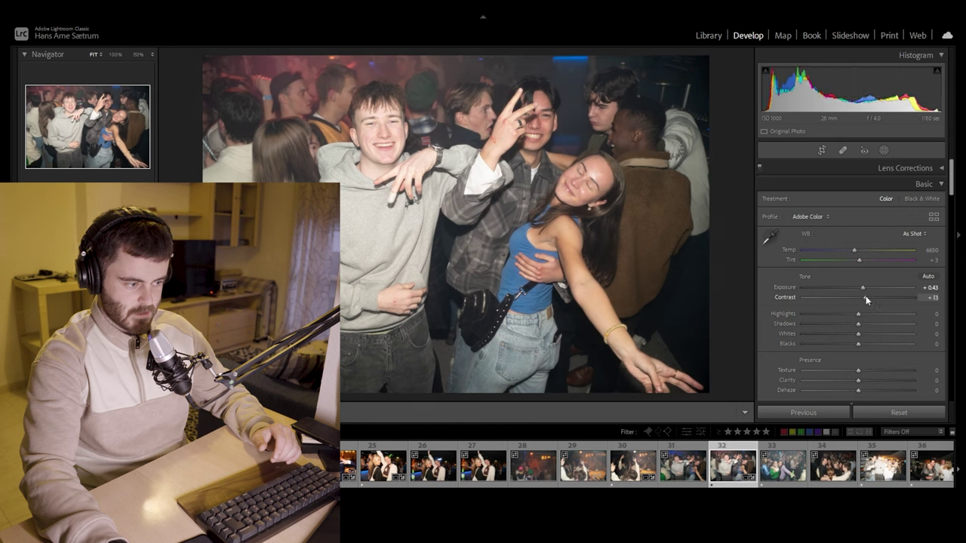
drag(854, 253, 860, 255)
key(Right)
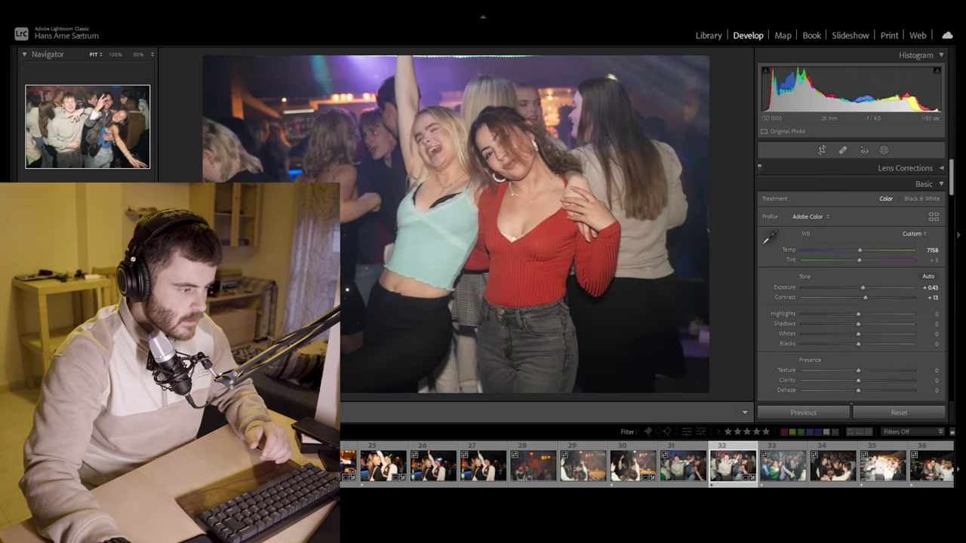
Hide the filmstrip, set photo 32's vibrance to +14 and temperature to 7204, and show the filmstrip again
key(F6)
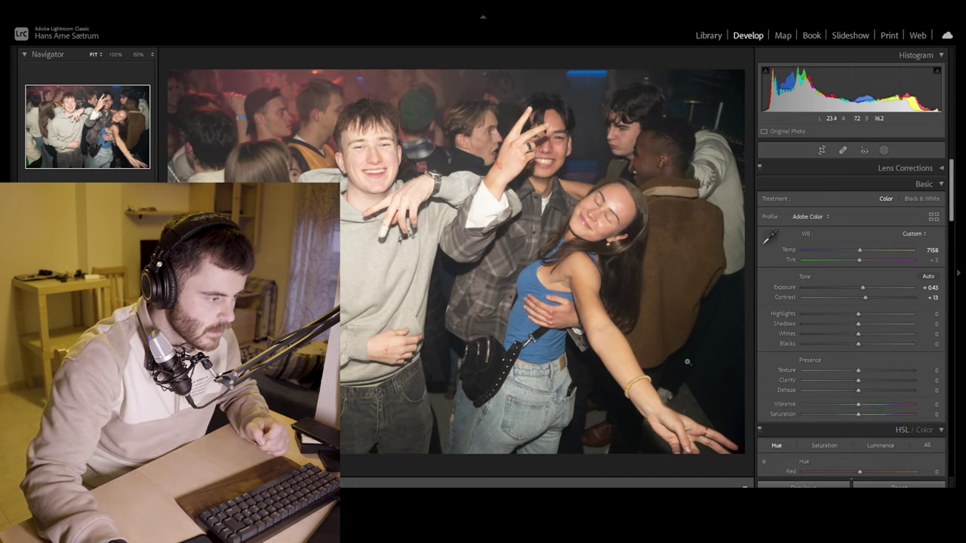
drag(858, 404, 864, 400)
drag(859, 250, 860, 258)
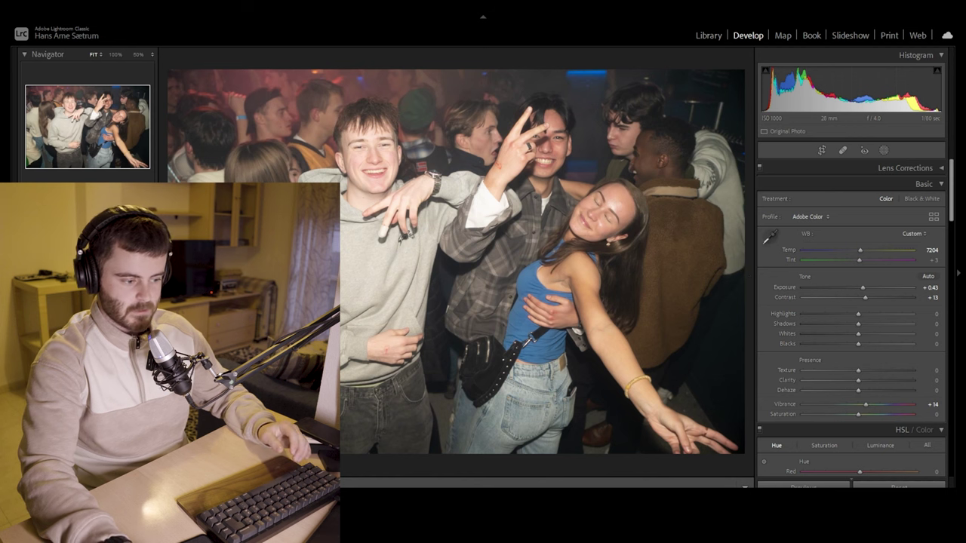
key(F6)
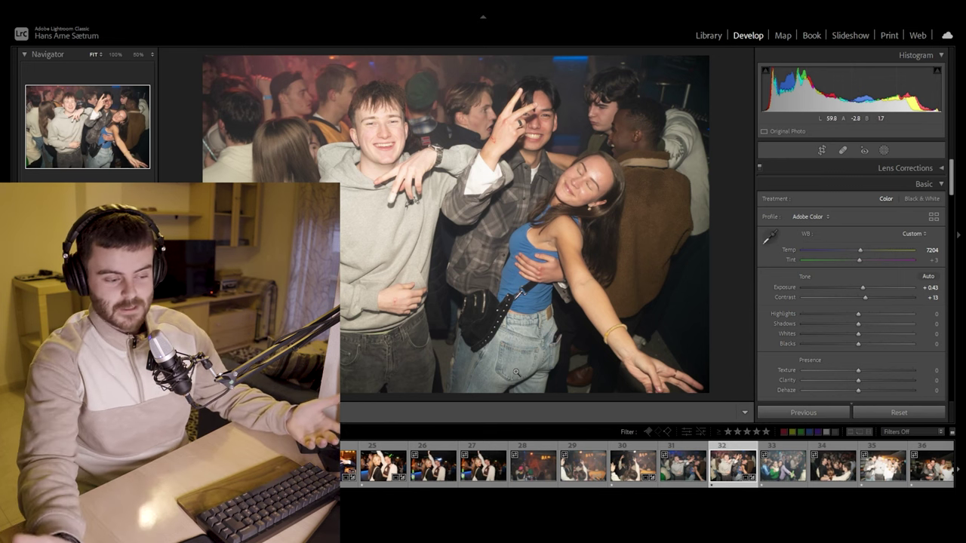
Open photo 33, the two women with a green bottle, and inspect the framing and the bottle area
click(783, 464)
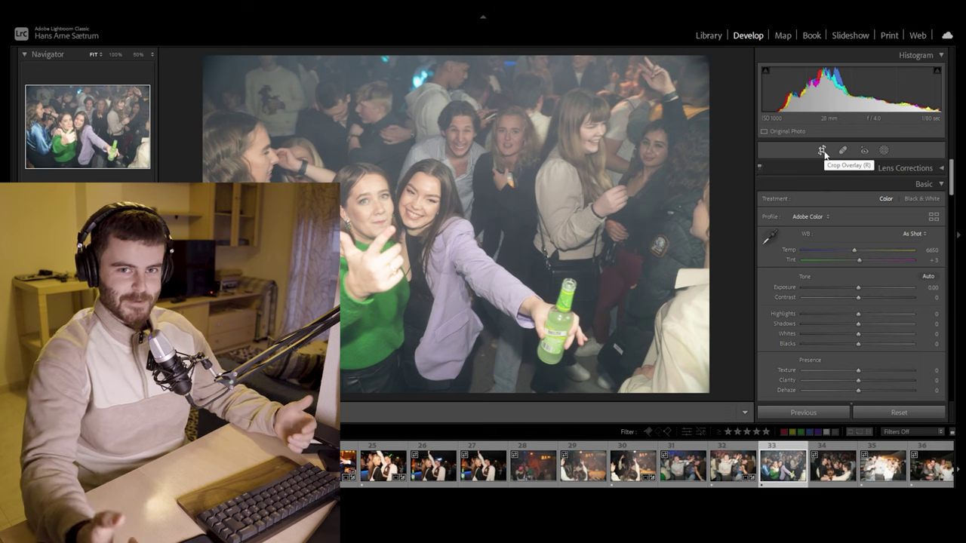
click(822, 150)
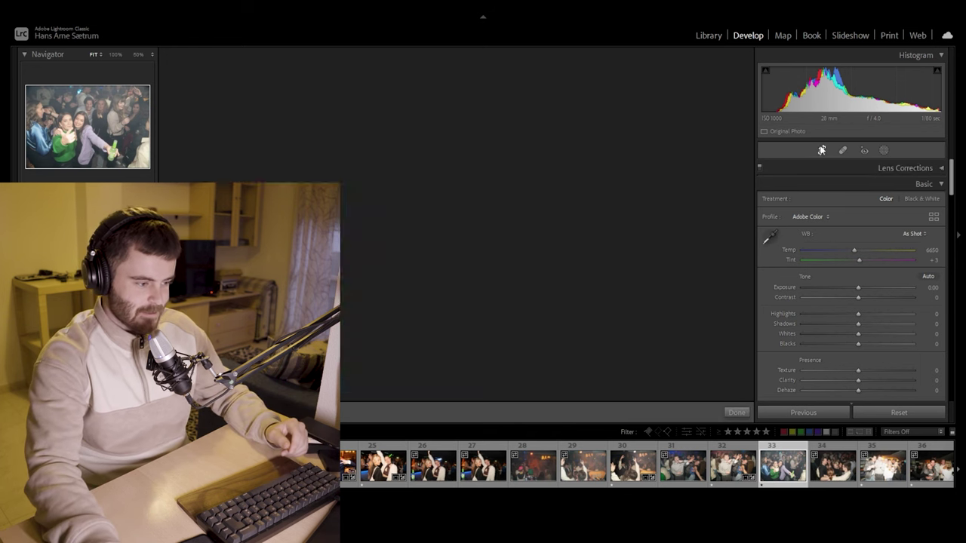
click(510, 69)
key(Escape)
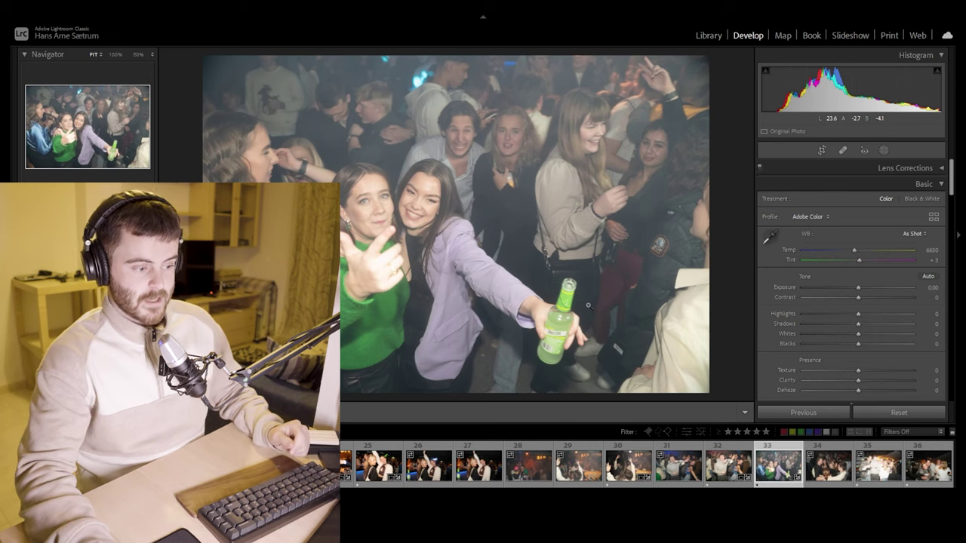
click(566, 332)
click(527, 266)
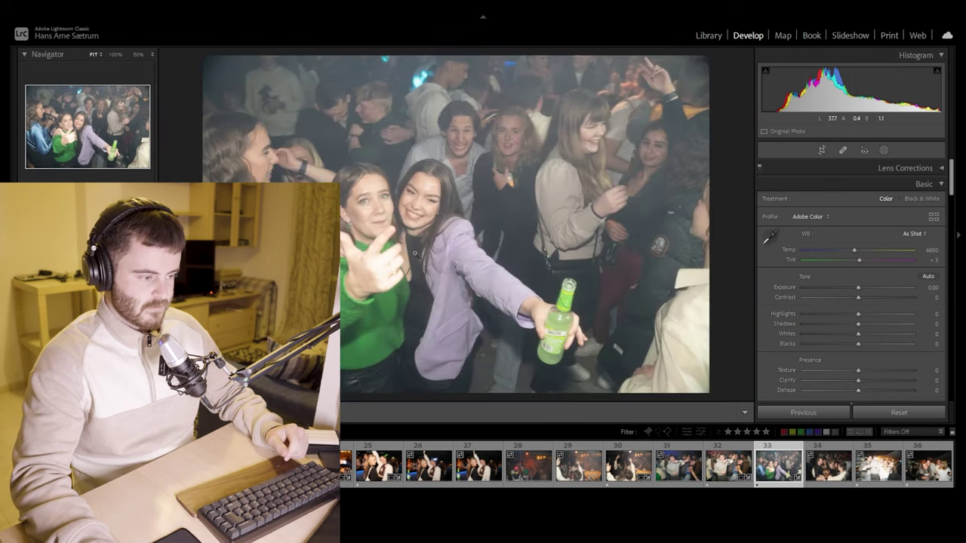
Set photo 33's exposure to -0.29, shadows to -11, whites to +49 and temperature to 7294
drag(857, 288, 854, 290)
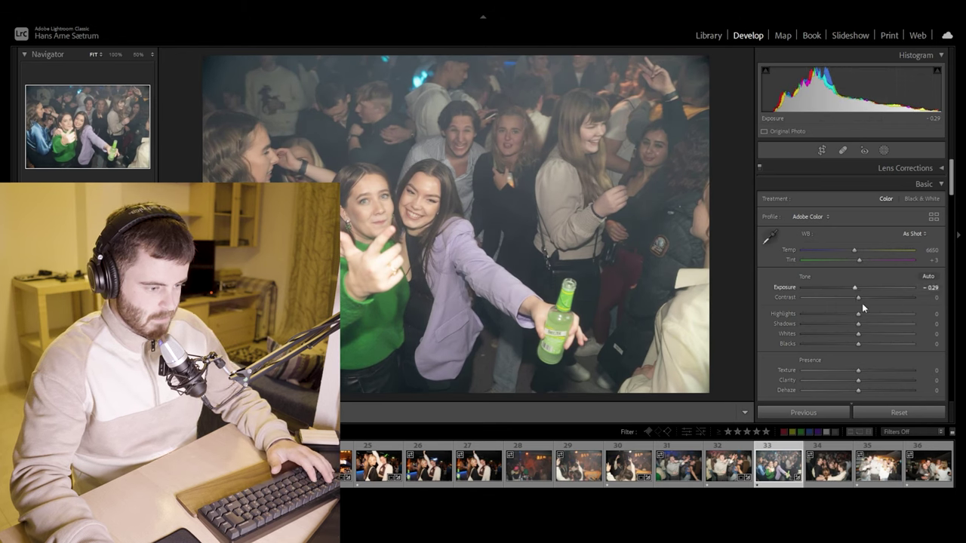
drag(856, 327, 885, 336)
drag(855, 250, 863, 254)
Crop photo 33 tighter at the original aspect ratio and straighten it to -0.18
click(822, 150)
drag(489, 50, 472, 96)
drag(707, 136, 707, 133)
drag(548, 105, 553, 101)
drag(707, 115, 709, 117)
drag(526, 101, 508, 101)
drag(507, 62, 504, 62)
drag(688, 105, 713, 103)
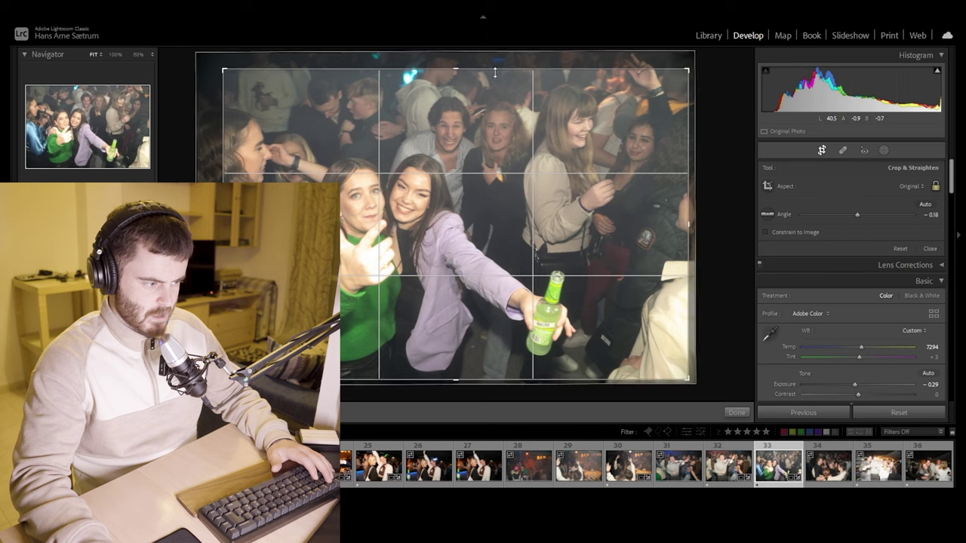
key(Return)
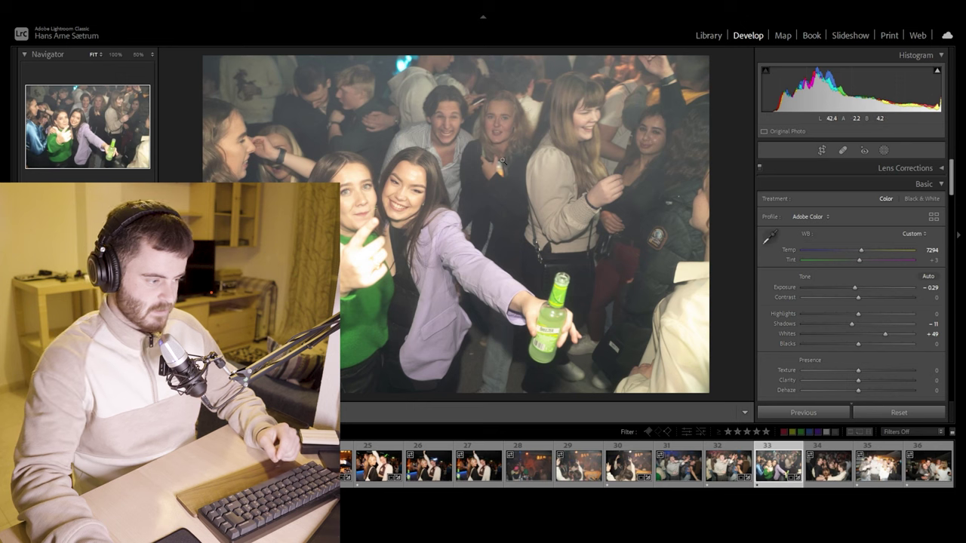
Send photo 33 to Adobe Photoshop for further editing
right_click(514, 197)
mouse_move(567, 290)
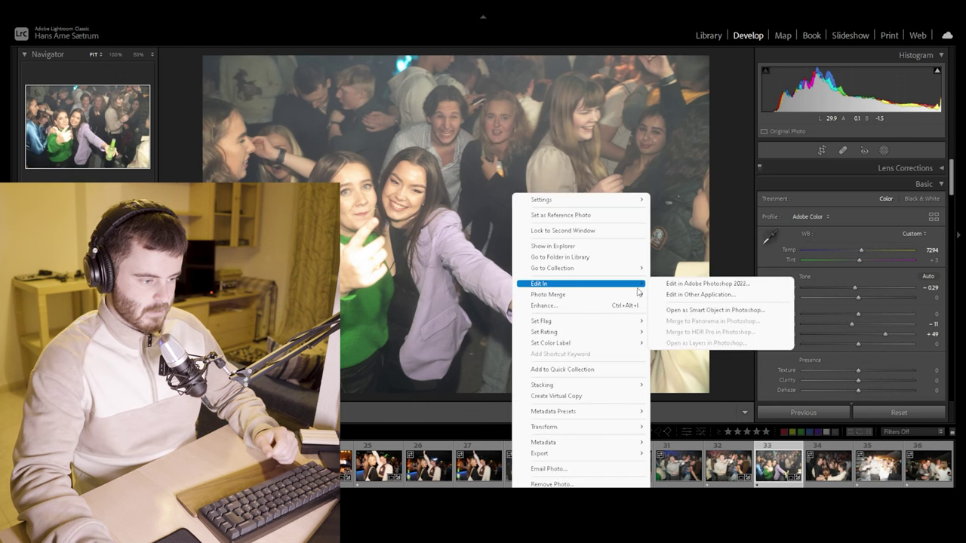
click(691, 285)
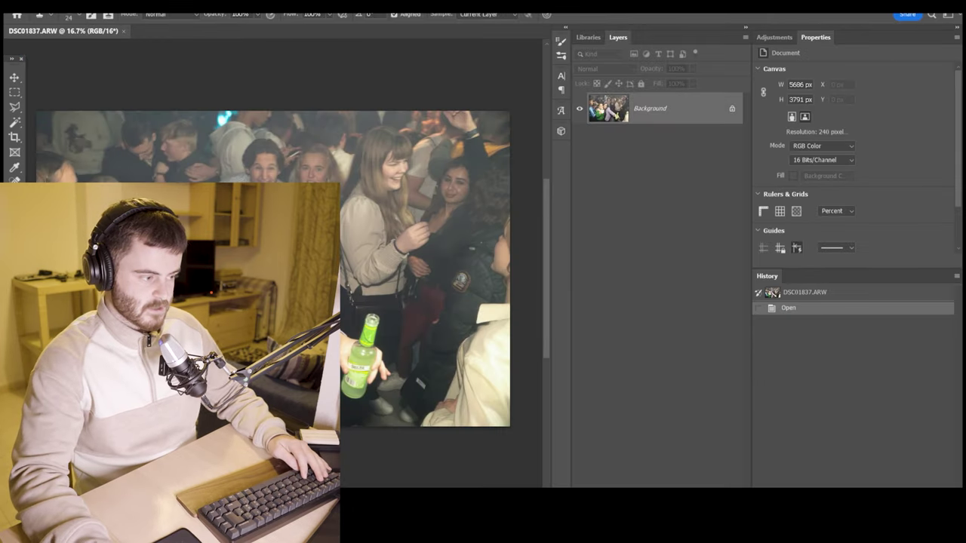
Outline the BREEZER lettering on the bottle label with a lasso selection and replace it with a Content-Aware fill
scroll(168, 232, up, 5)
scroll(367, 276, up, 5)
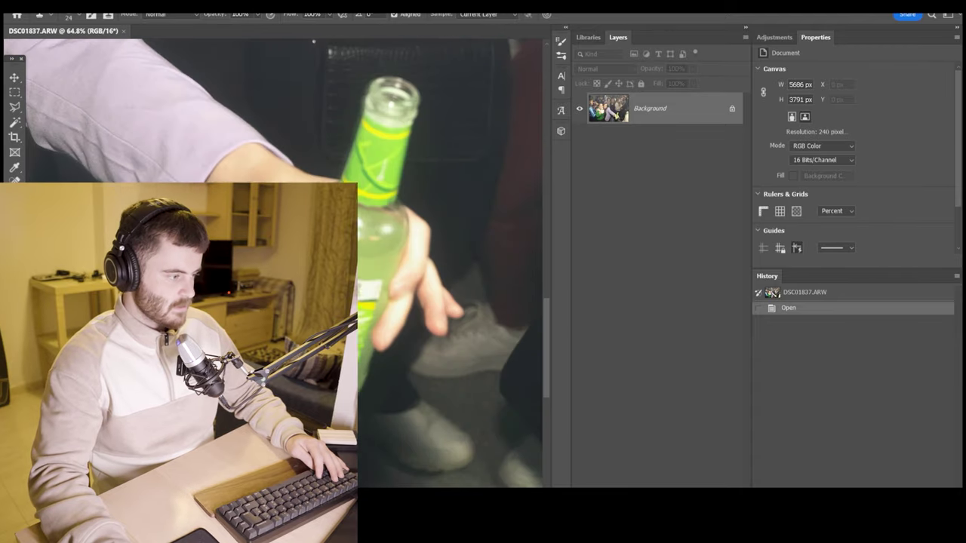
scroll(172, 204, down, 5)
scroll(172, 204, up, 2)
scroll(227, 227, down, 3)
scroll(312, 269, up, 5)
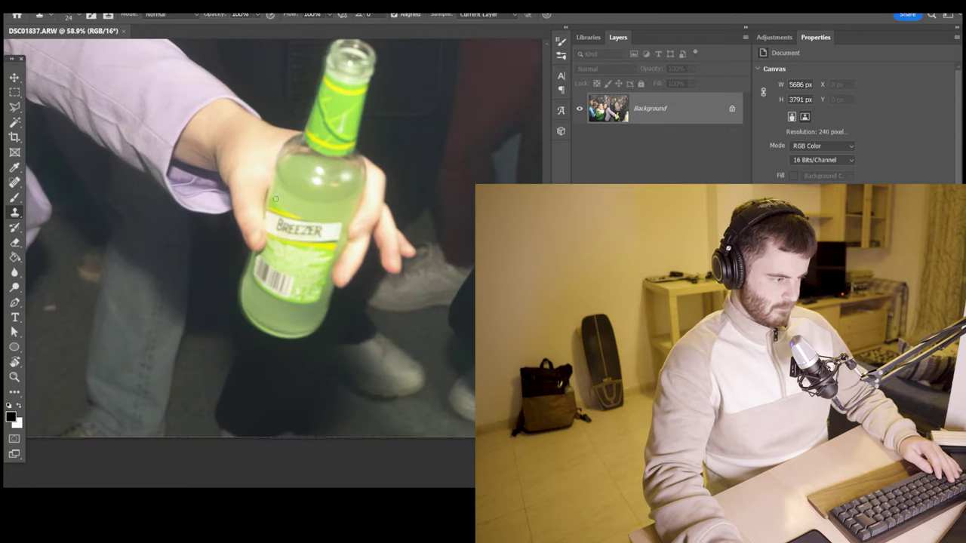
scroll(311, 269, up, 3)
scroll(347, 259, up, 3)
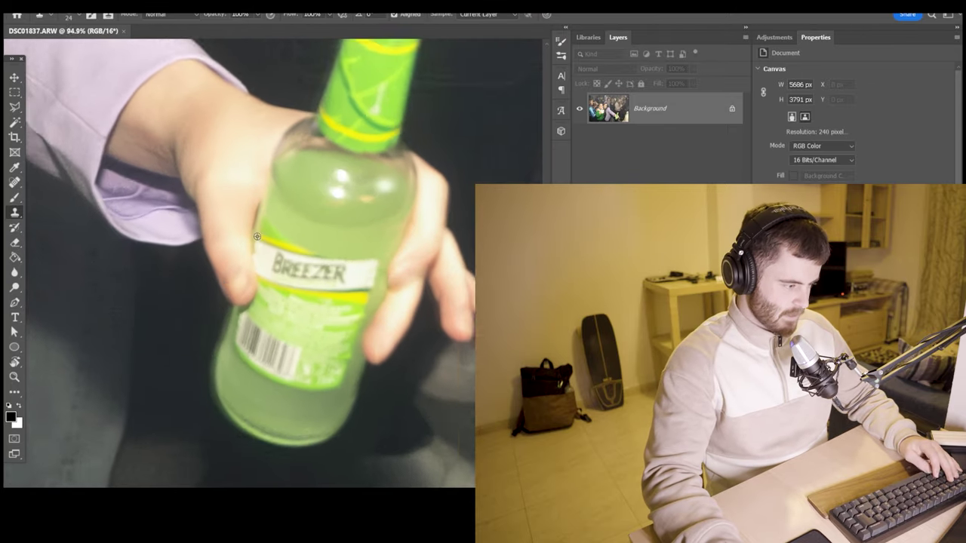
drag(368, 288, 356, 288)
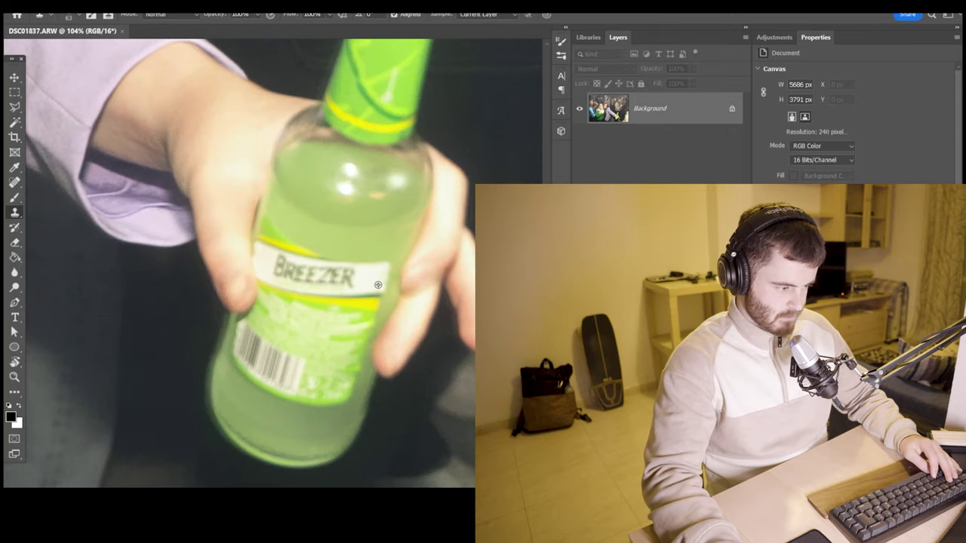
click(15, 107)
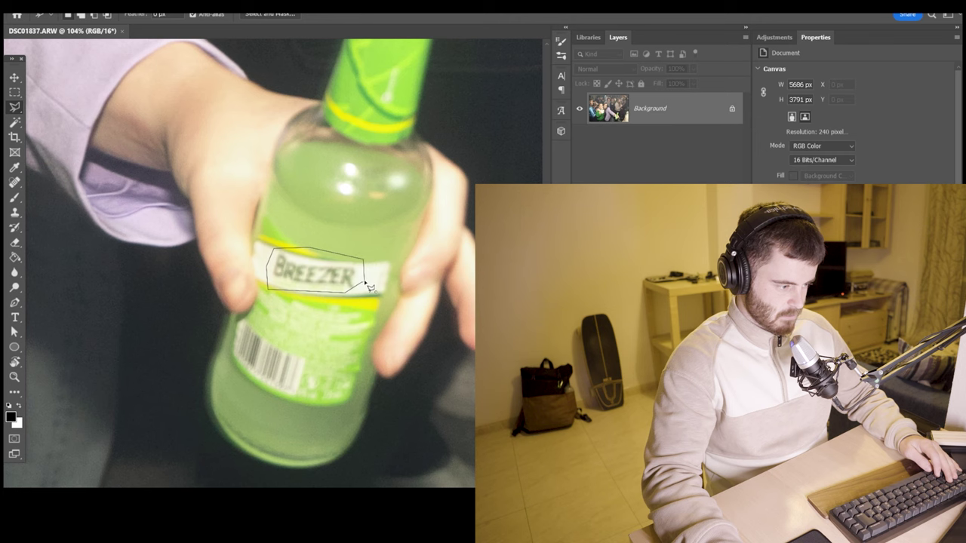
drag(369, 286, 369, 286)
right_click(323, 264)
click(362, 397)
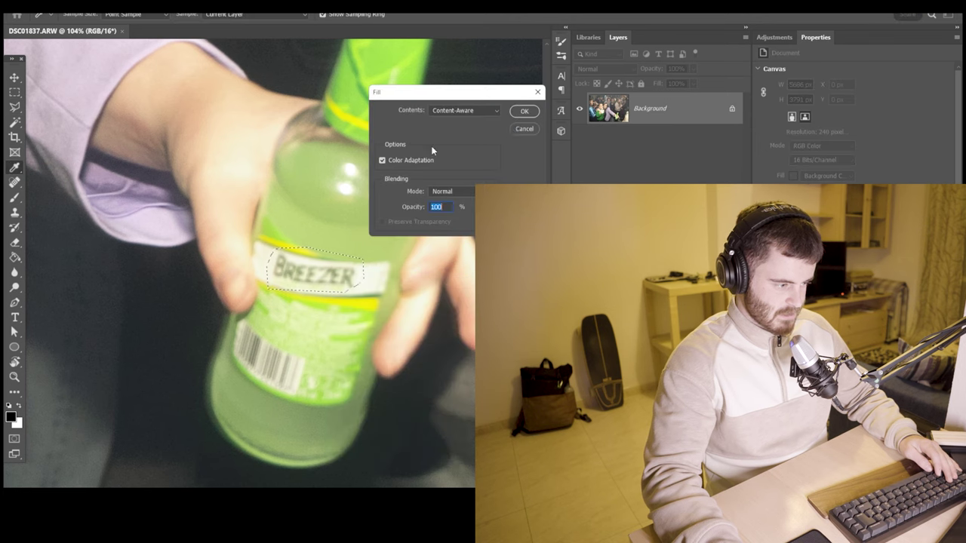
click(524, 112)
scroll(375, 282, down, 5)
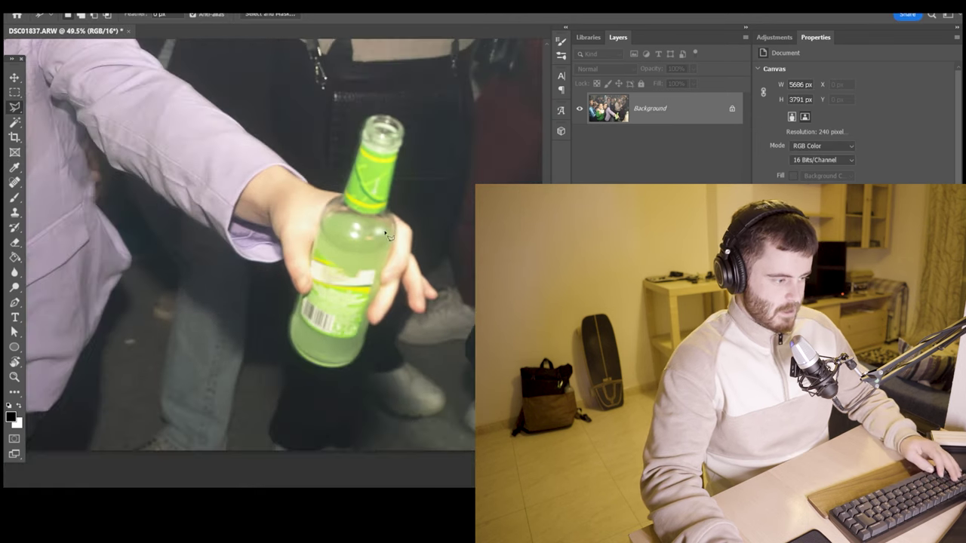
Examine the retouched bottle label in the whole picture and the people around the two women for distractions
scroll(364, 240, down, 2)
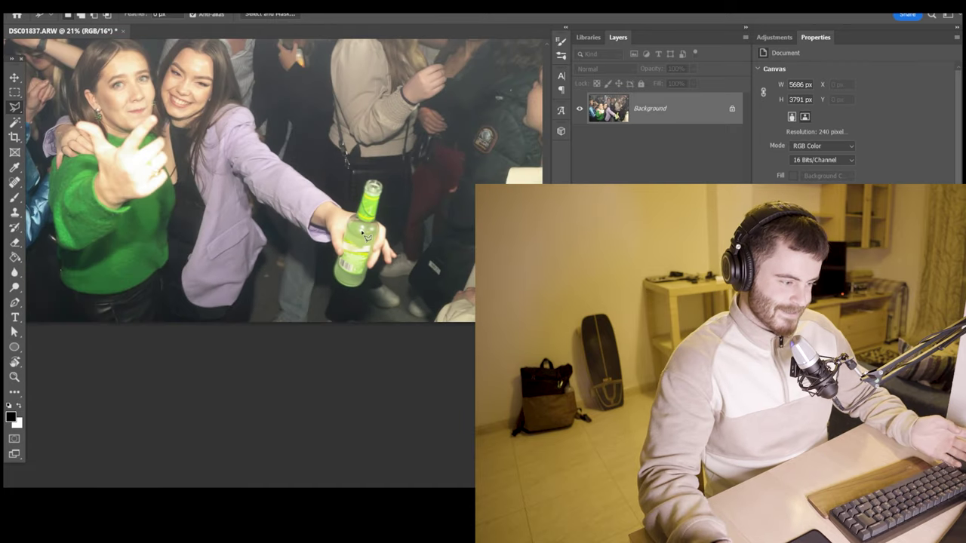
scroll(316, 183, down, 2)
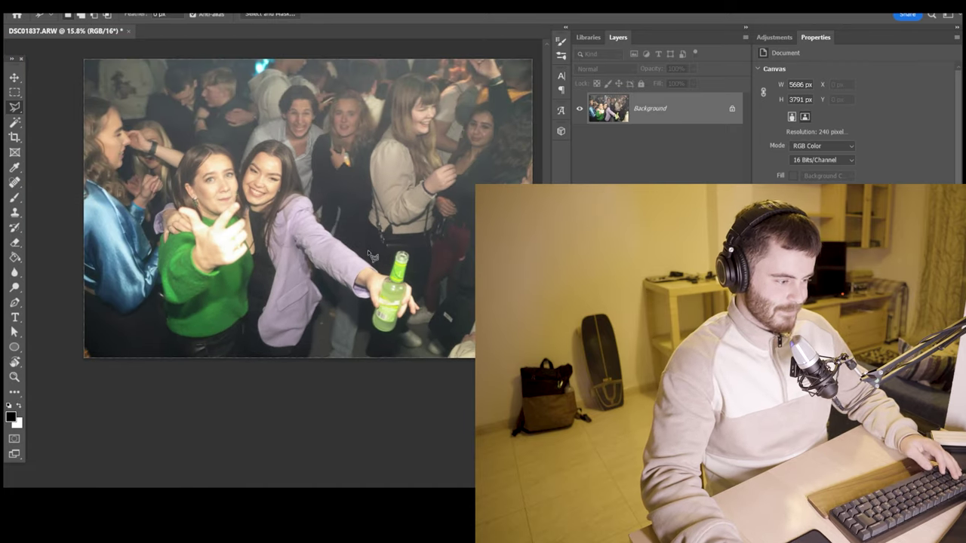
scroll(367, 250, down, 1)
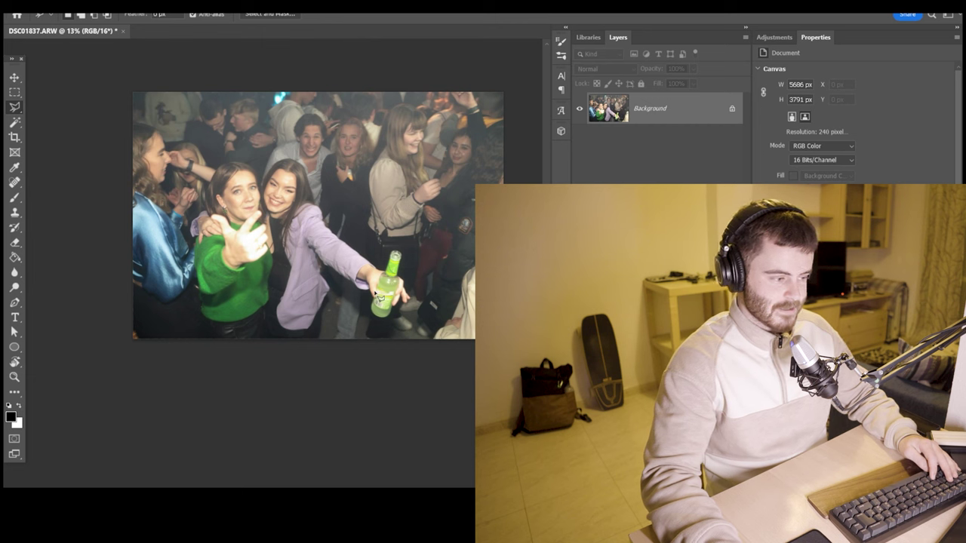
scroll(343, 285, up, 2)
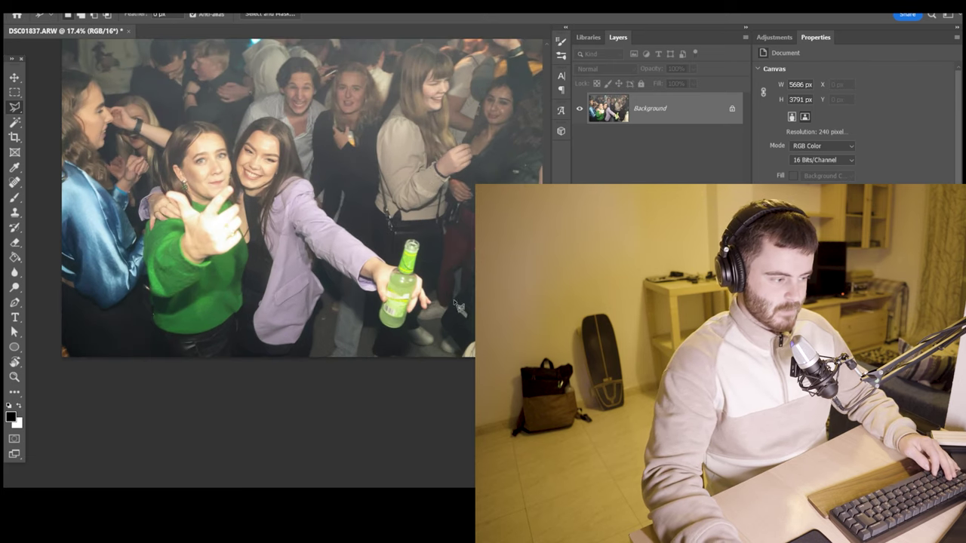
scroll(404, 280, up, 3)
scroll(400, 219, down, 4)
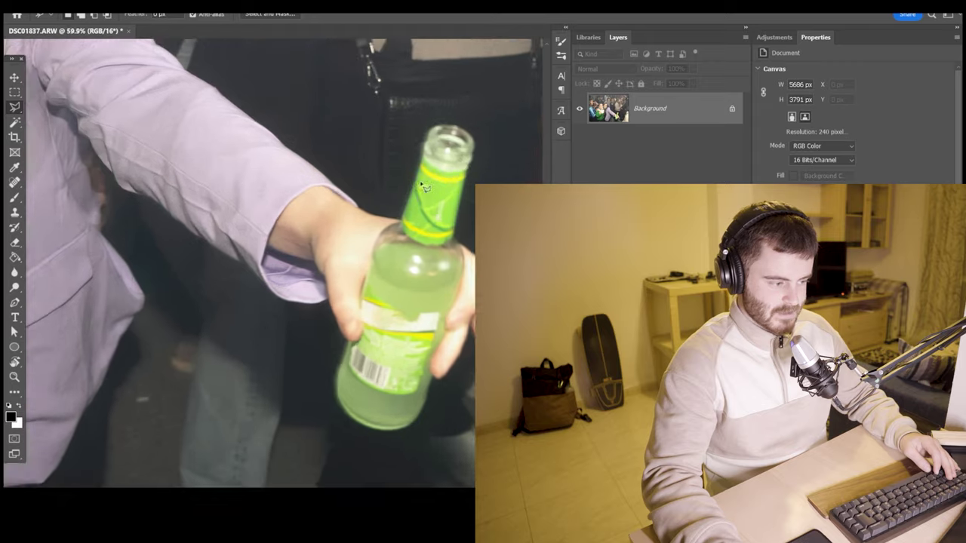
scroll(357, 243, down, 2)
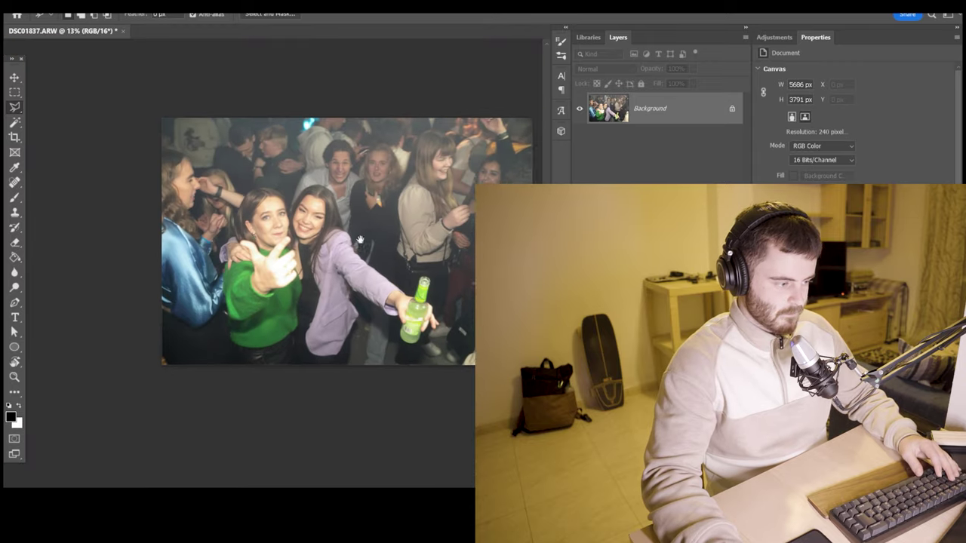
scroll(336, 219, up, 4)
scroll(302, 259, up, 8)
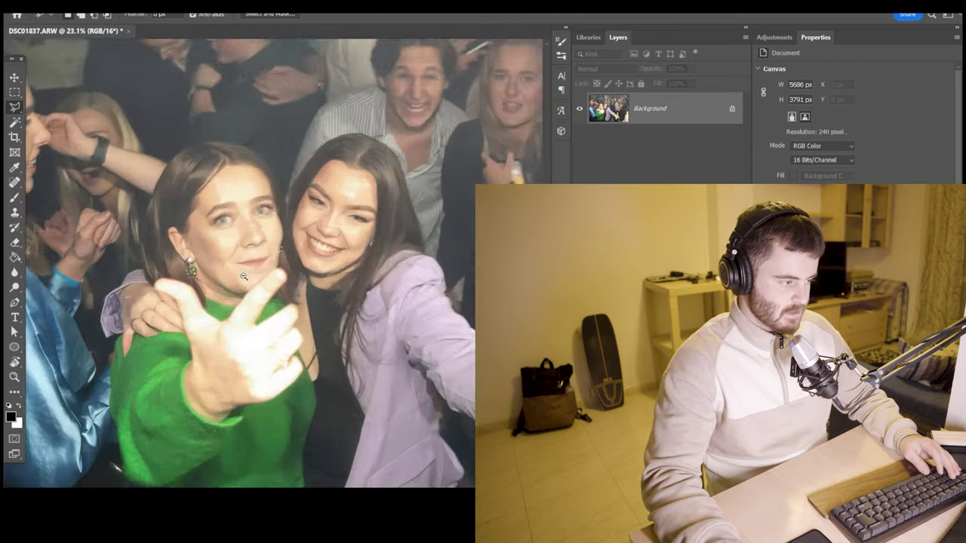
scroll(288, 259, down, 8)
scroll(296, 267, up, 5)
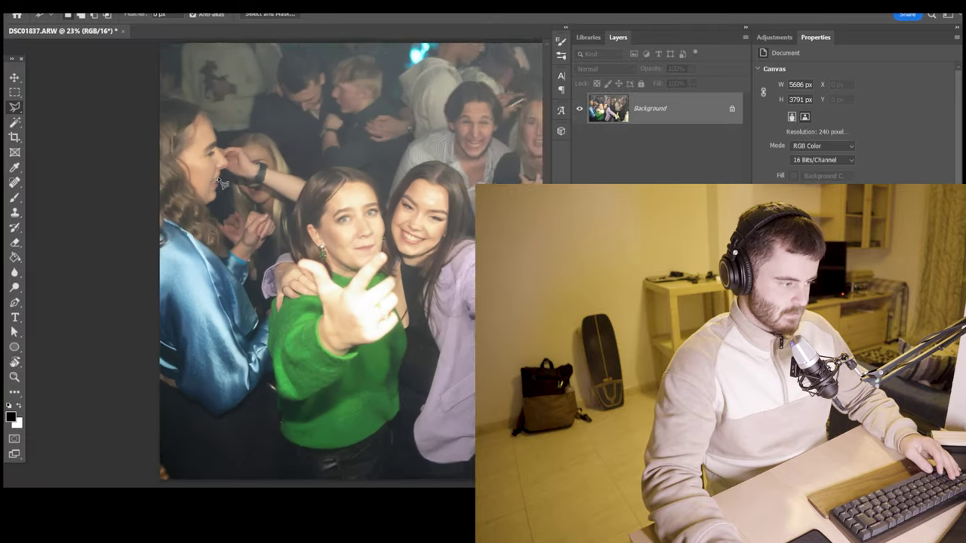
Select the head of the woman in the blue satin shirt with the lasso and fill it Content-Aware
scroll(260, 230, down, 2)
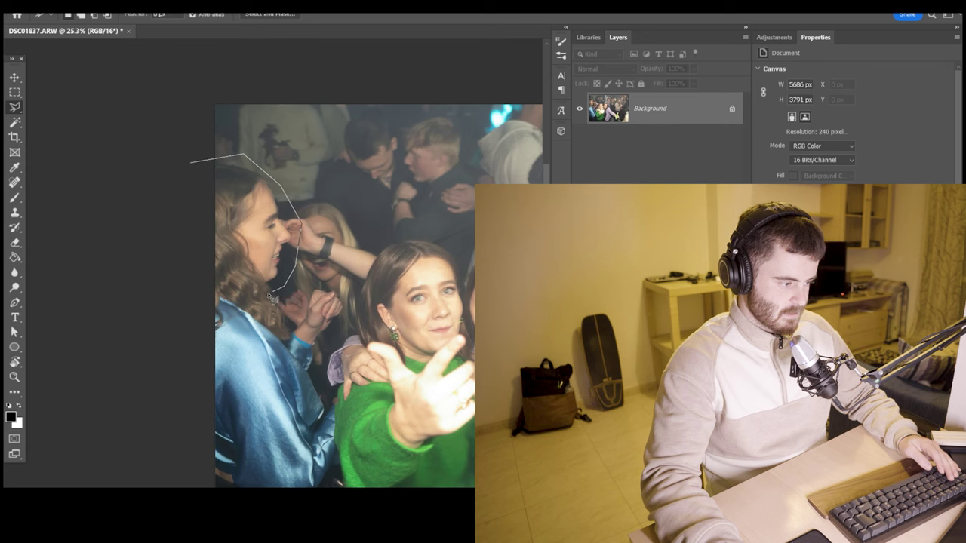
click(195, 167)
right_click(258, 225)
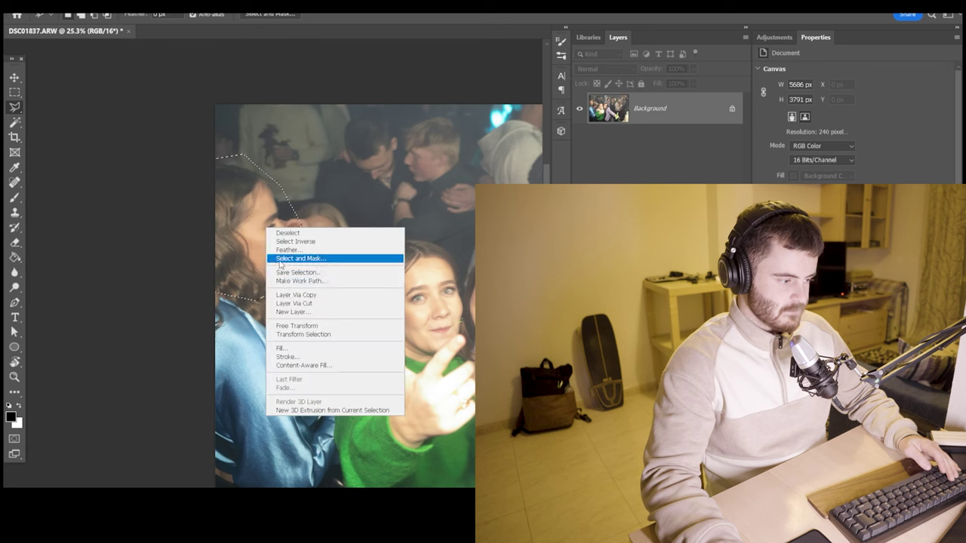
click(324, 344)
click(532, 110)
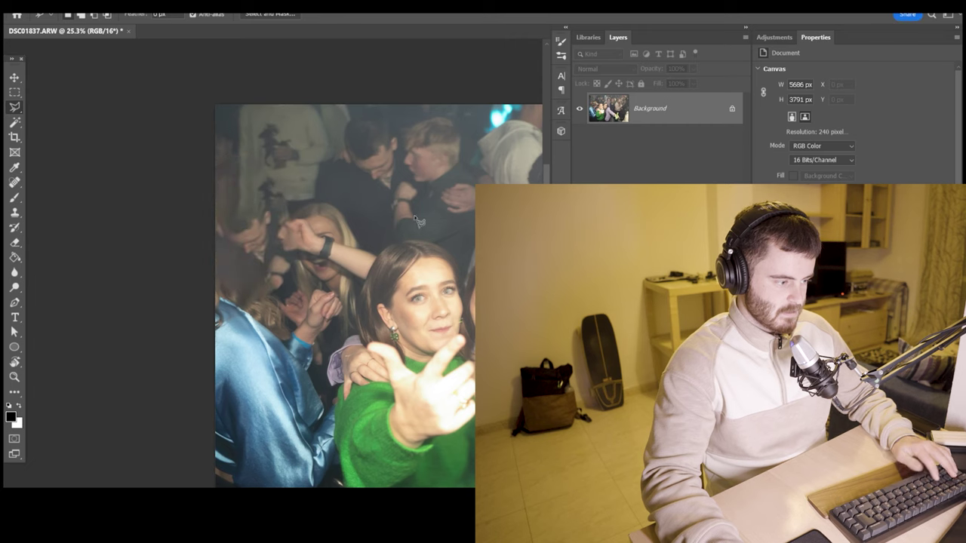
Blend the filled area above the blue satin shirt into the dark background with the Clone Stamp, brush size 371
scroll(414, 219, down, 6)
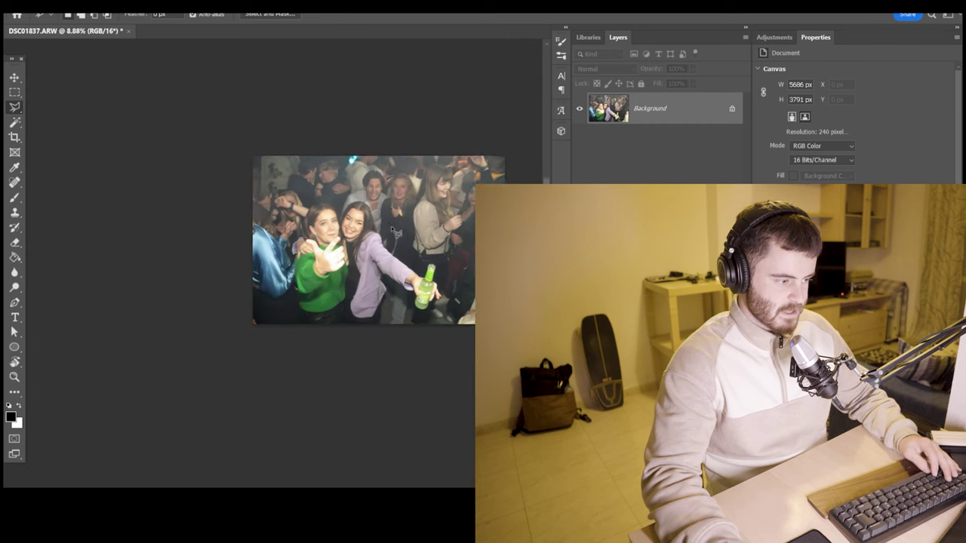
scroll(389, 227, down, 2)
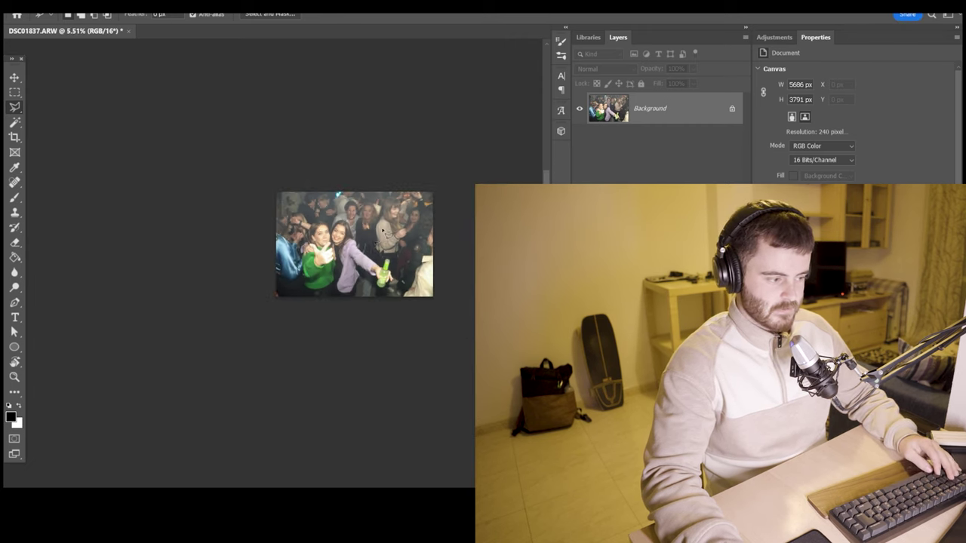
scroll(291, 218, up, 6)
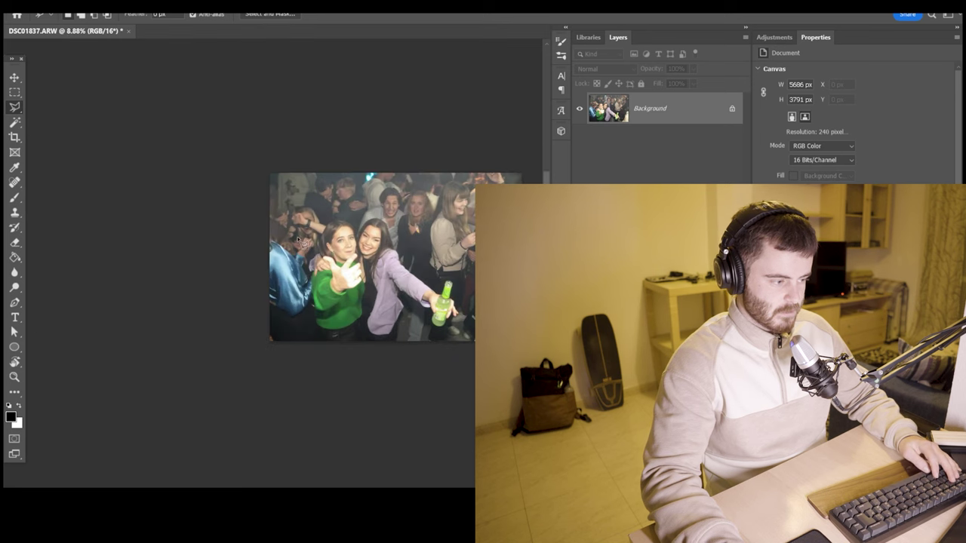
scroll(317, 217, up, 1)
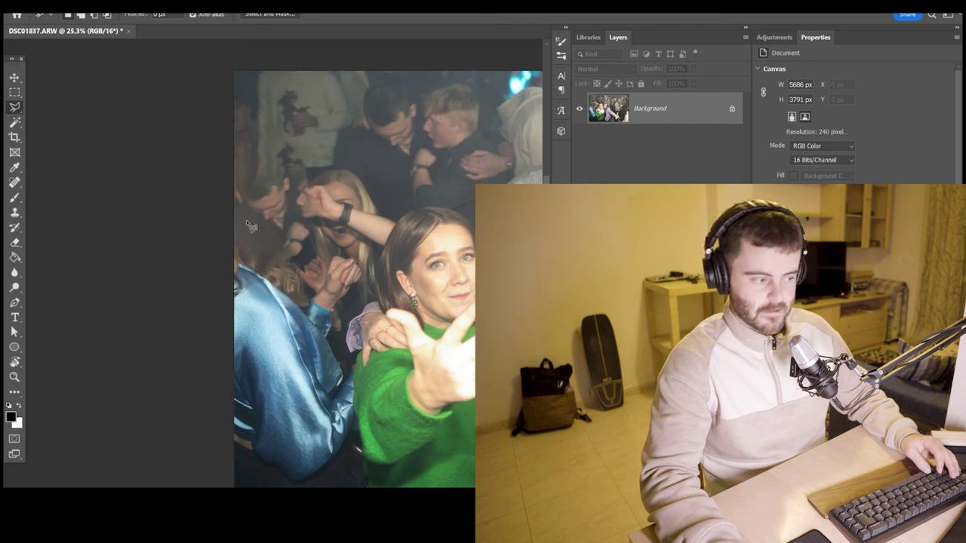
click(14, 213)
drag(315, 150, 318, 149)
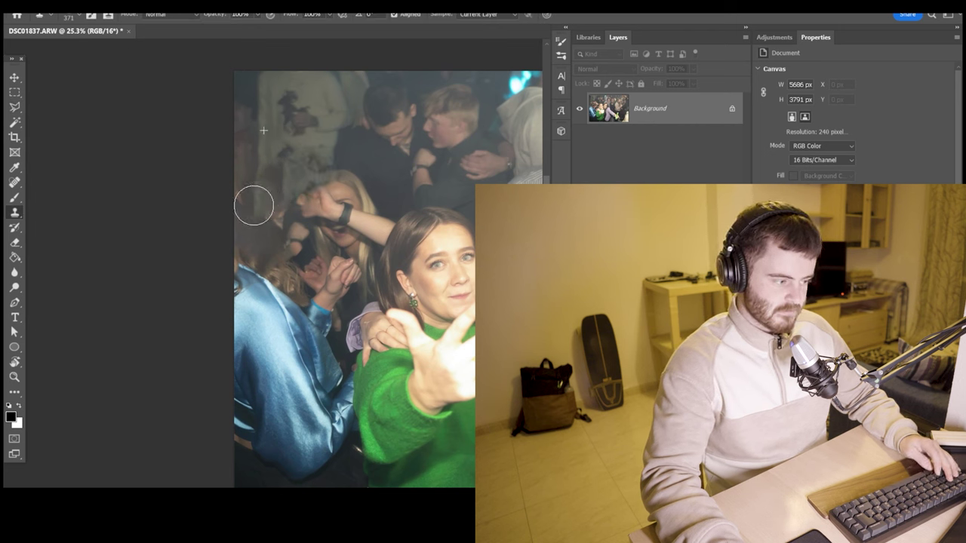
scroll(243, 231, up, 2)
mouse_move(291, 253)
mouse_down()
mouse_move(291, 215)
mouse_move(285, 243)
mouse_up()
scroll(288, 222, down, 5)
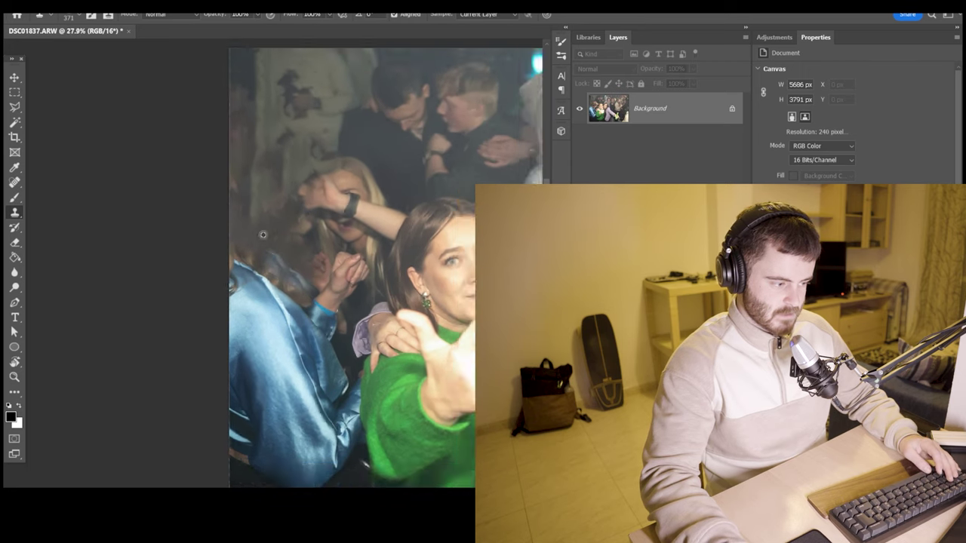
Examine the filled background beside the woman in green and the bottle, both close up and in the full frame
scroll(212, 267, up, 2)
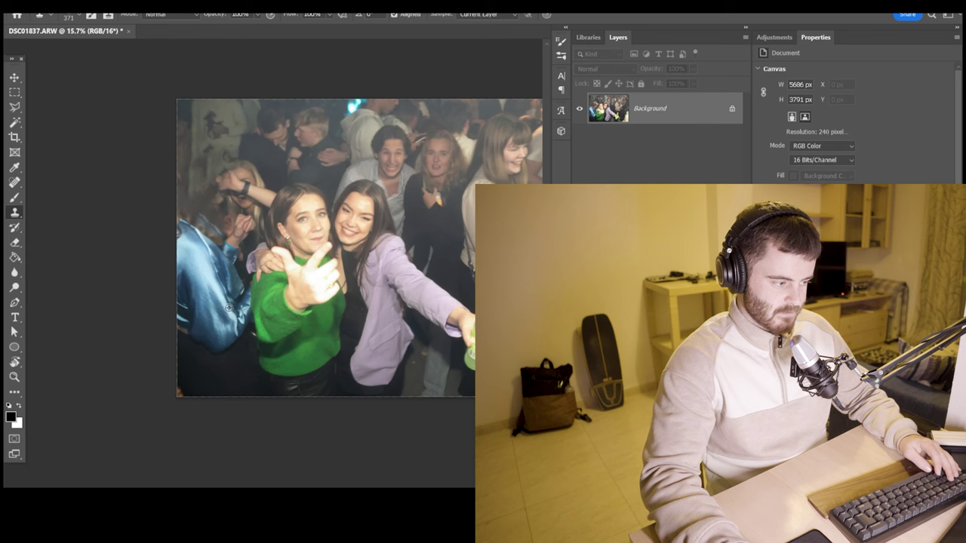
scroll(378, 257, down, 3)
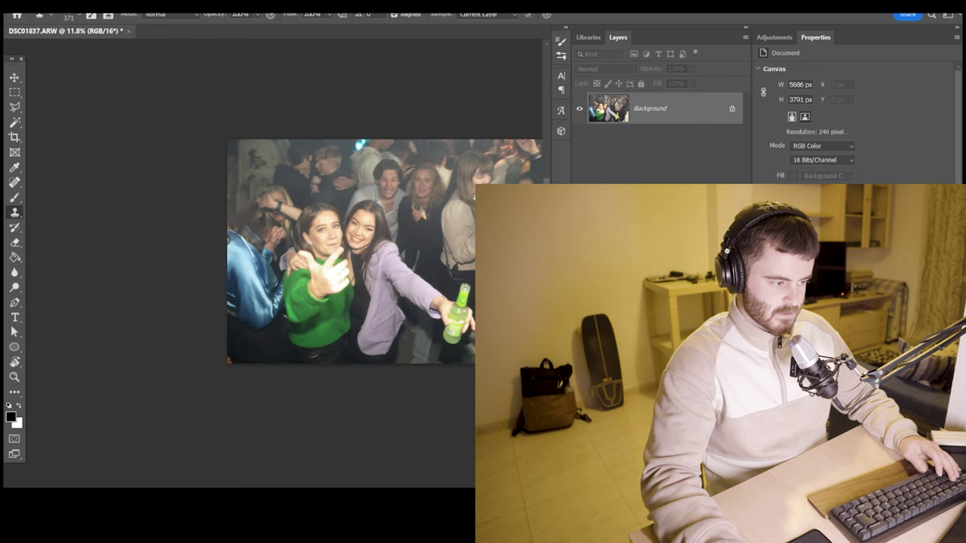
scroll(399, 219, right, 2)
scroll(330, 270, up, 1)
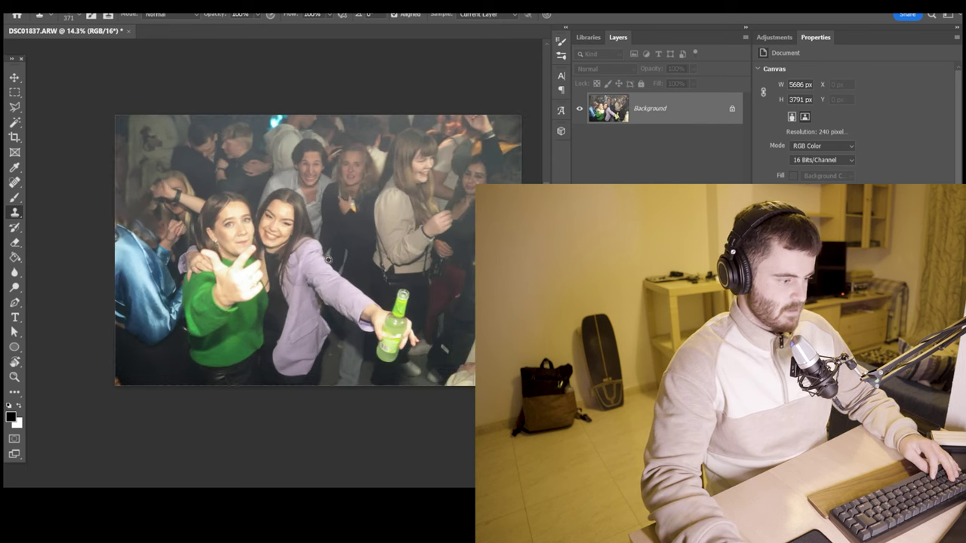
scroll(282, 219, up, 1)
scroll(277, 175, up, 1)
scroll(280, 226, down, 3)
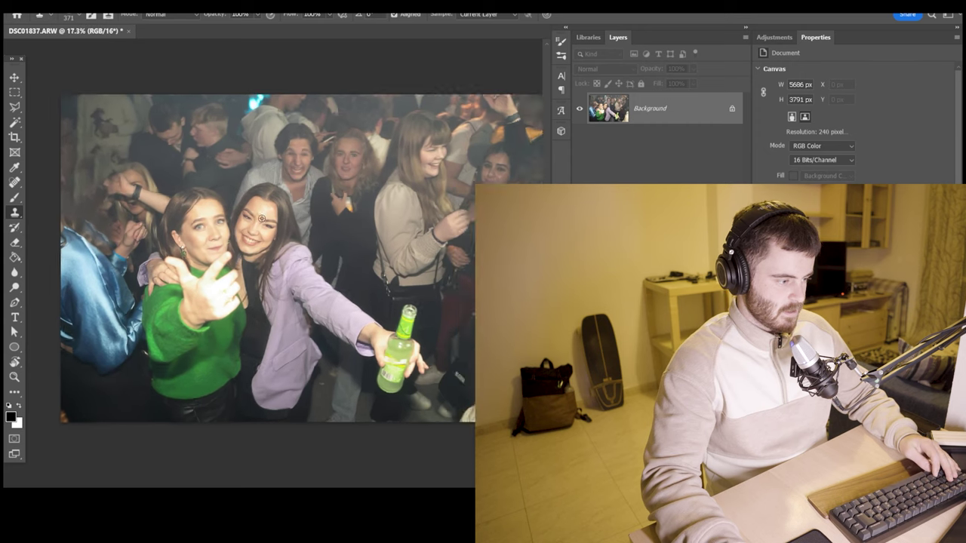
scroll(129, 158, up, 4)
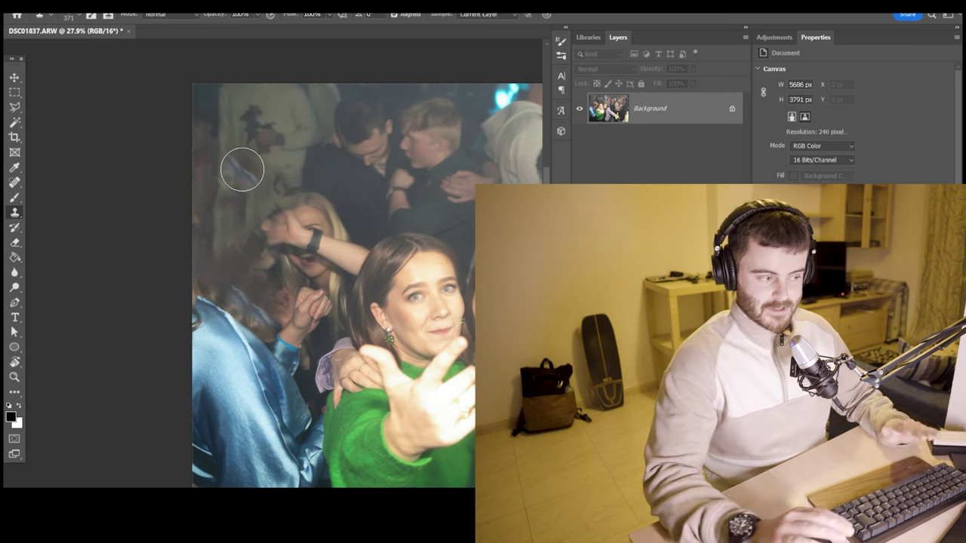
scroll(242, 170, down, 2)
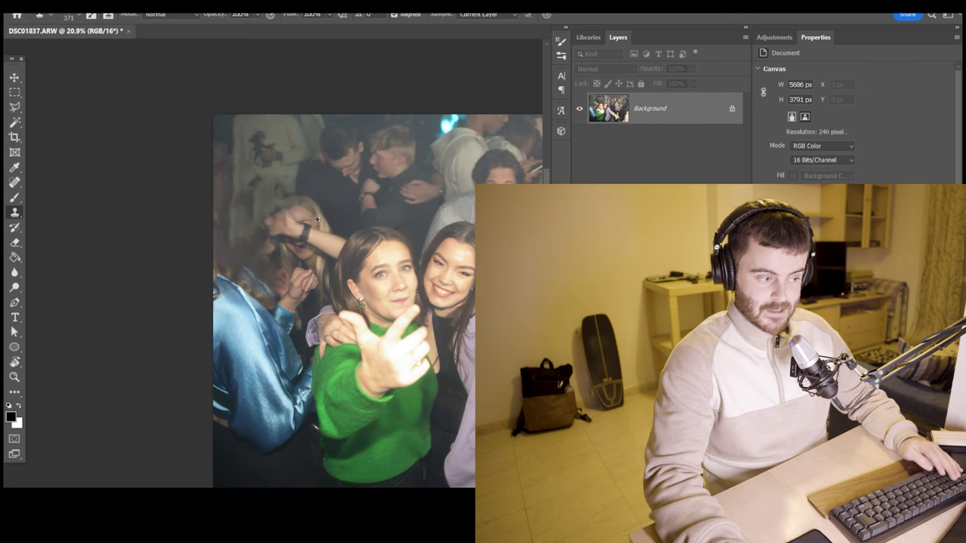
scroll(340, 236, down, 1)
scroll(340, 235, down, 2)
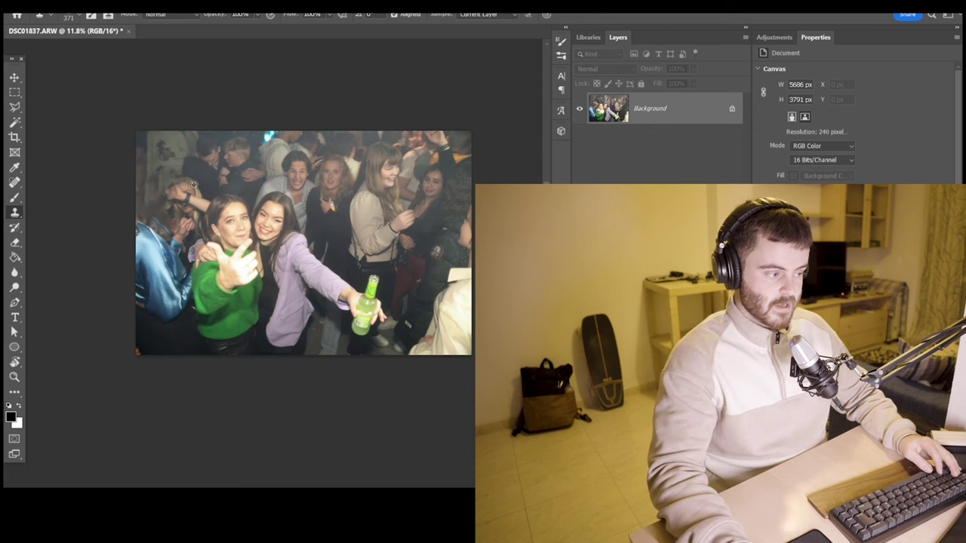
scroll(197, 194, up, 1)
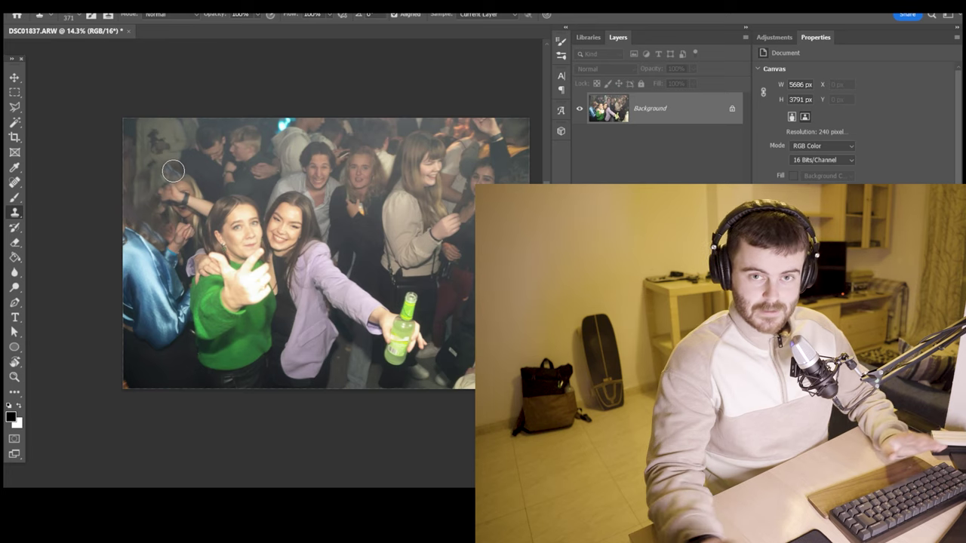
Close DSC01837.ARW without saving its changes, and open photo 34 in Lightroom Classic
click(130, 31)
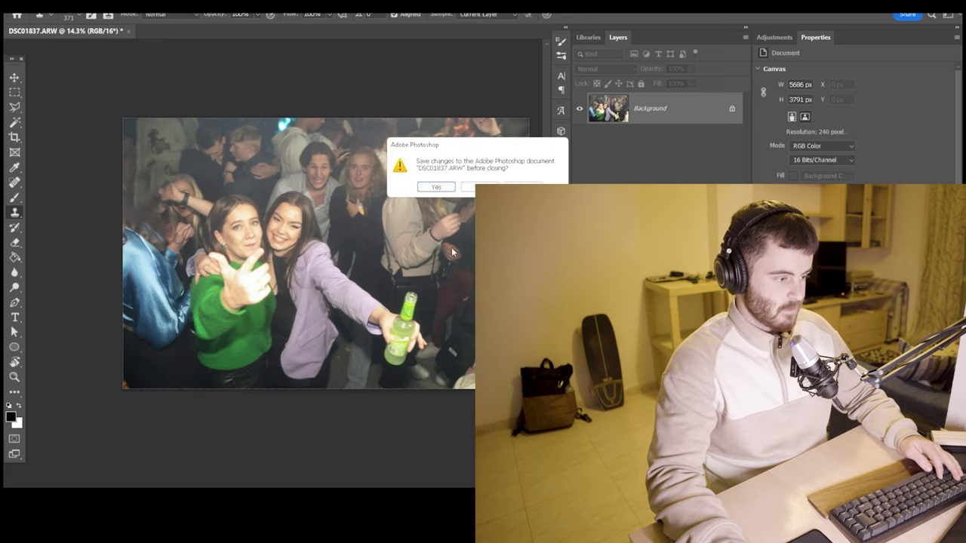
click(464, 190)
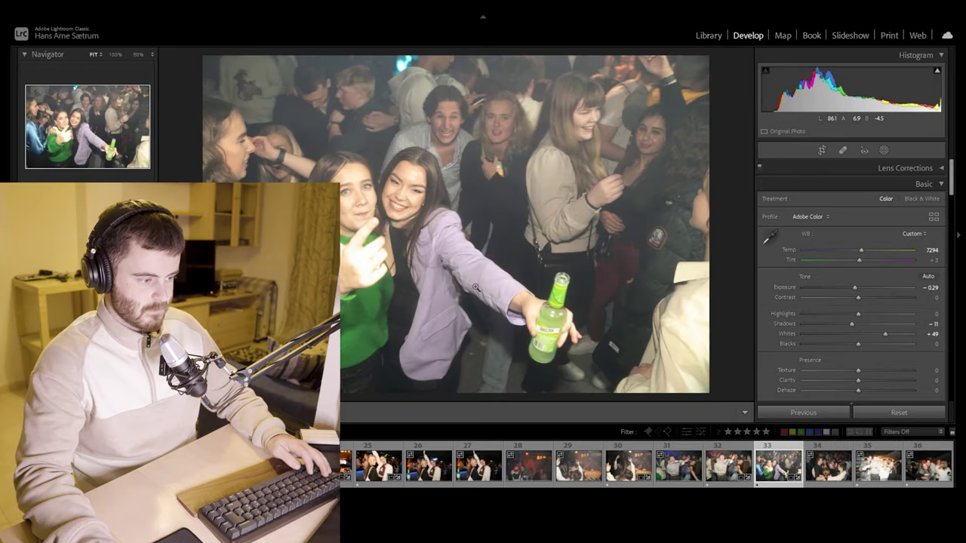
click(830, 468)
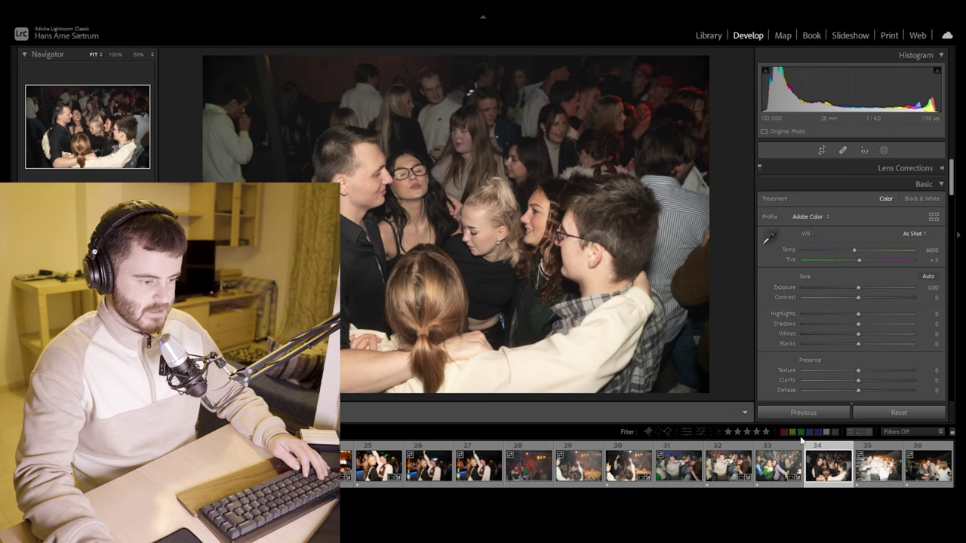
Open photo 35, lower its exposure to −0.93 and crop it slightly tighter around the group
click(878, 464)
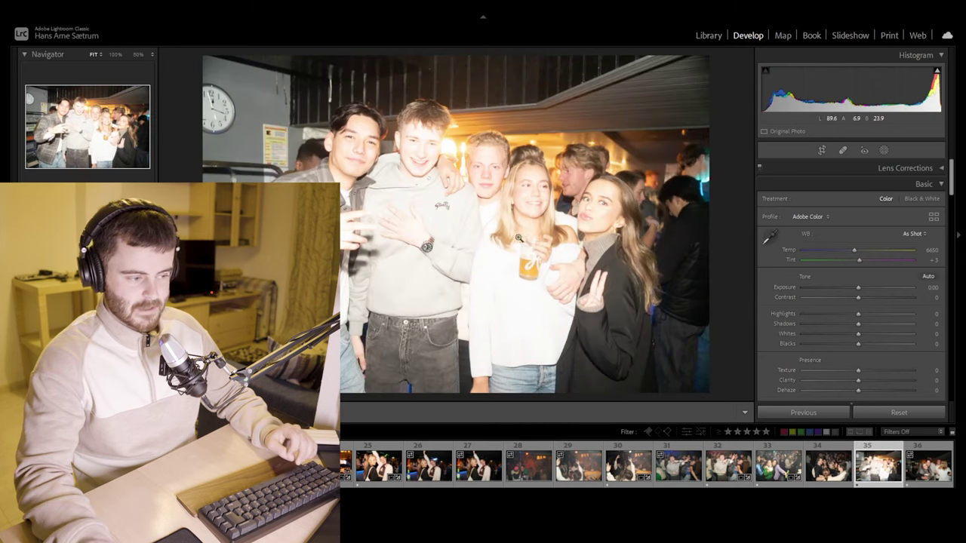
drag(860, 291, 848, 291)
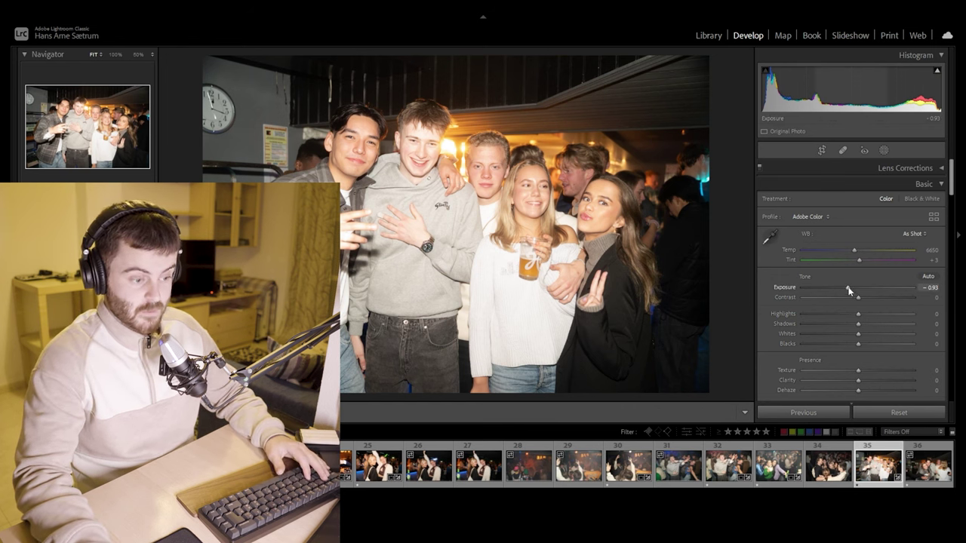
click(821, 149)
drag(513, 57, 513, 70)
key(Return)
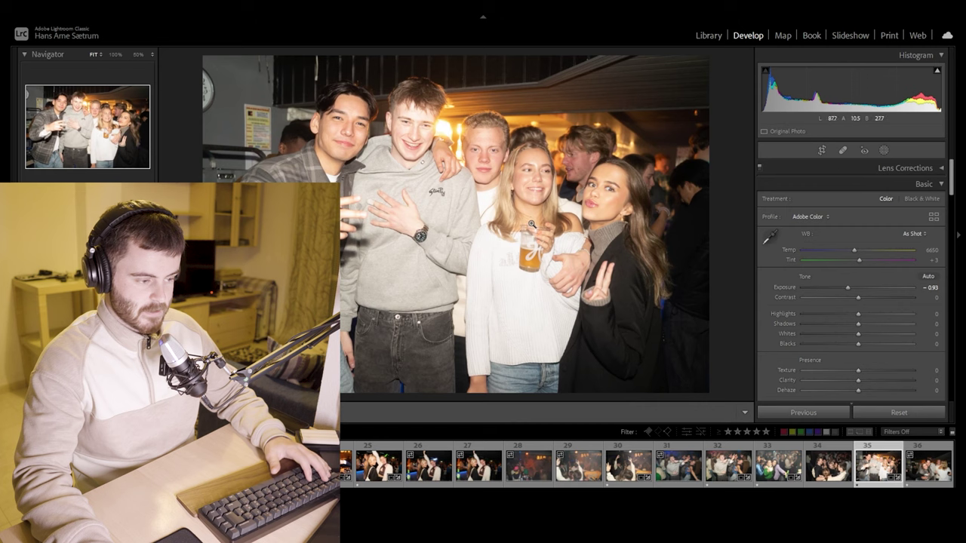
Inspect the printed logo on the woman's beer cup at 100% and send photo 35 to Photoshop for editing
click(550, 255)
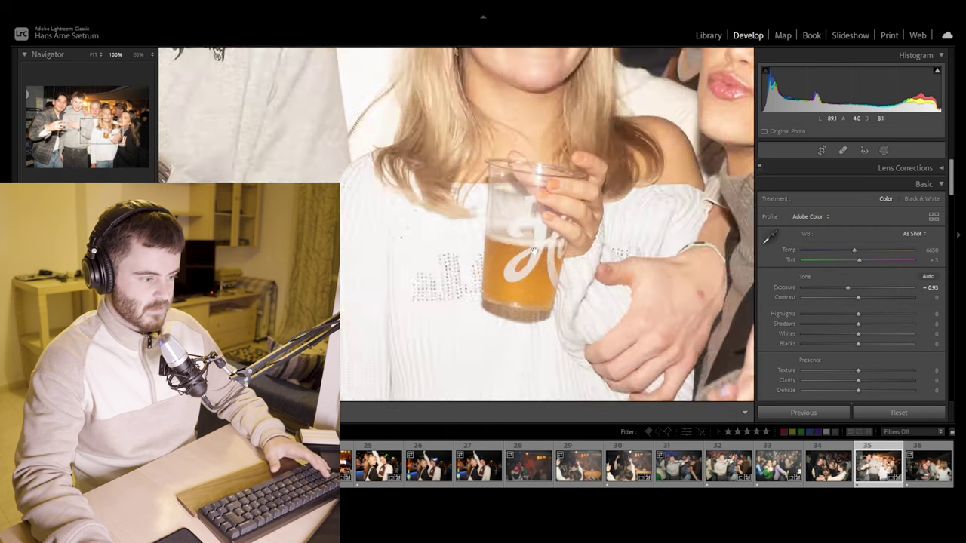
right_click(526, 254)
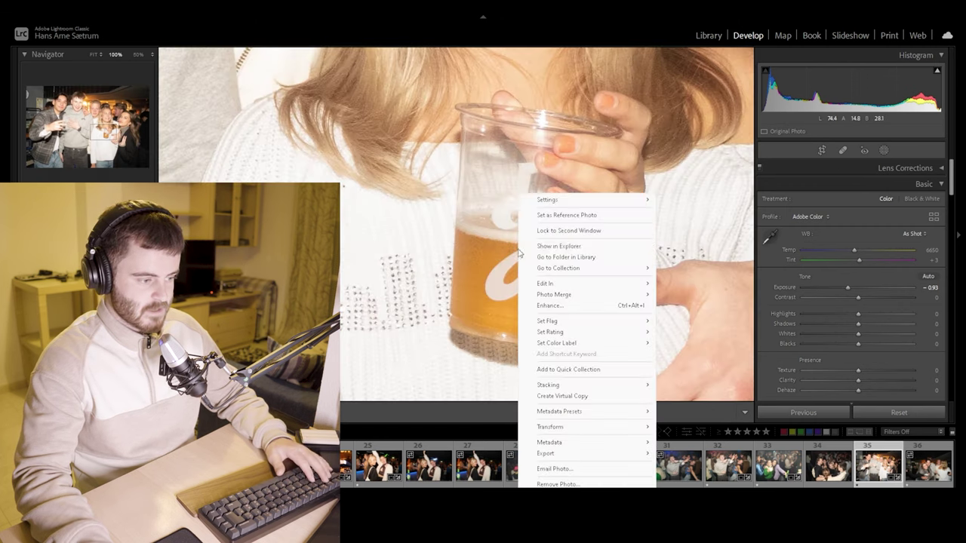
mouse_move(557, 285)
click(714, 284)
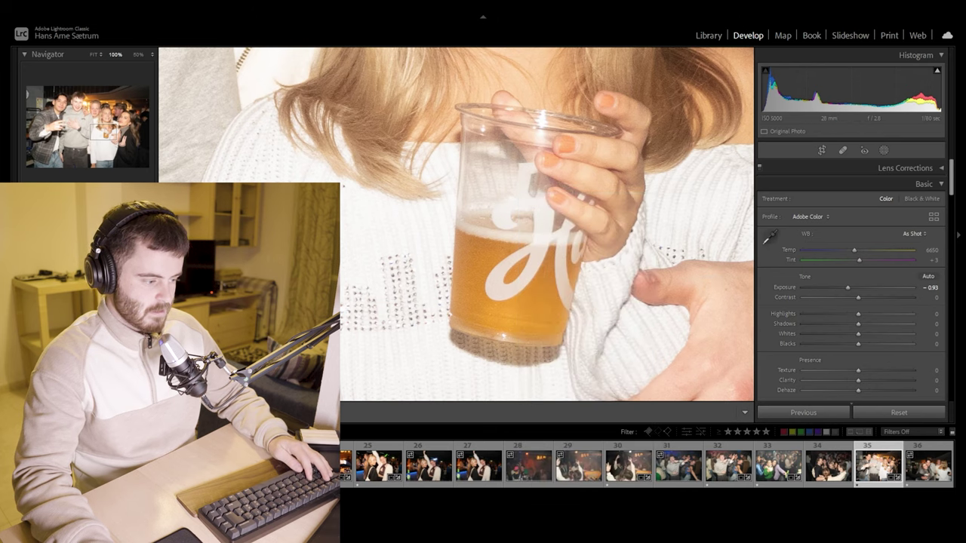
Remove the white logo from the beer-filled part of the cup with the Clone Stamp, brush size 43
scroll(364, 349, up, 6)
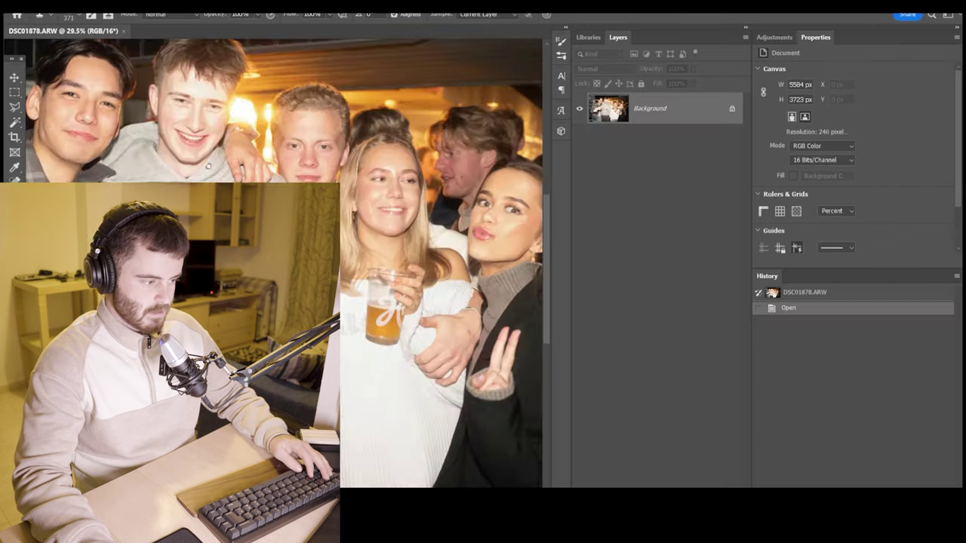
scroll(362, 348, up, 5)
drag(364, 368, 170, 369)
mouse_move(420, 383)
mouse_down()
mouse_move(393, 380)
mouse_move(404, 378)
mouse_up()
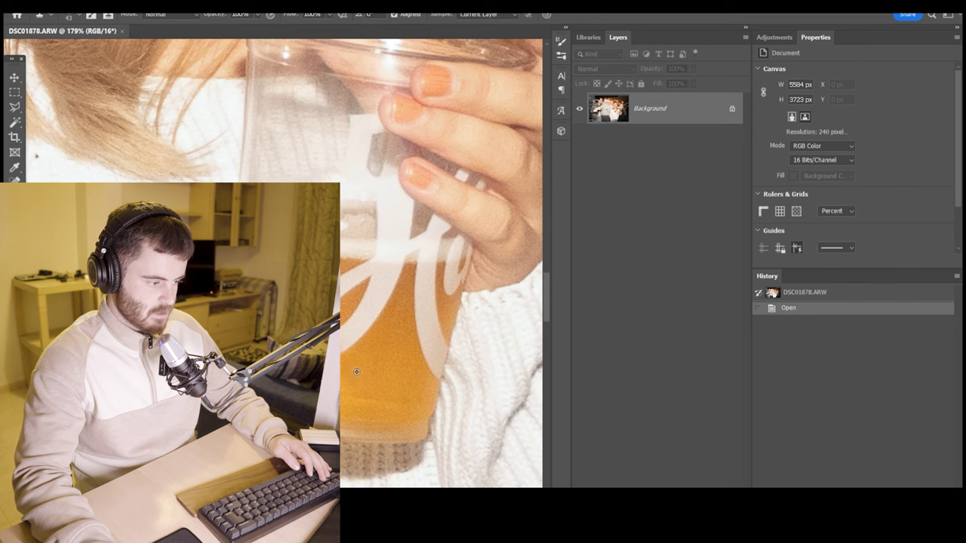
click(353, 341)
click(352, 333)
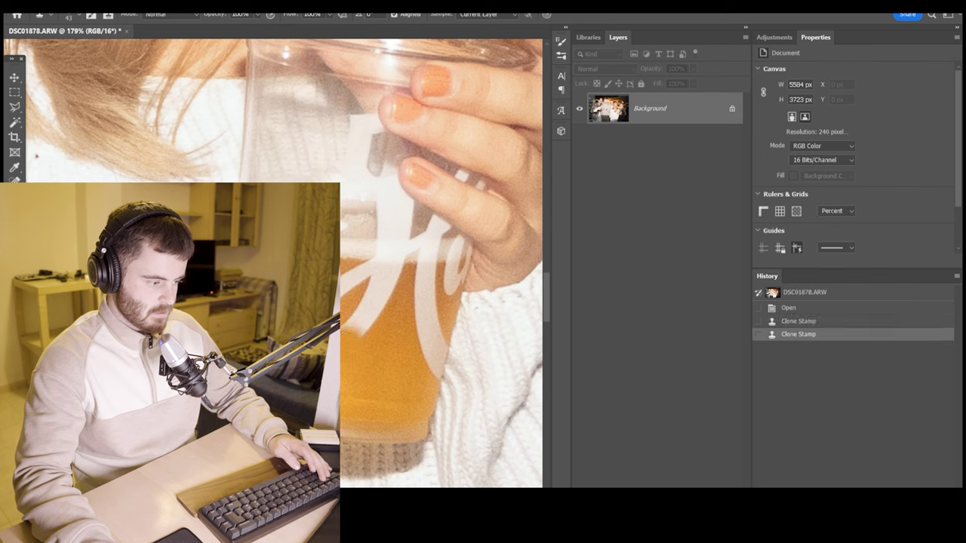
drag(344, 317, 367, 310)
drag(351, 339, 340, 339)
mouse_move(416, 356)
mouse_down()
mouse_move(427, 316)
mouse_move(408, 315)
mouse_move(432, 289)
mouse_move(355, 301)
mouse_up()
Clone away the lettering above the beer foam beside the woman's fingers, reducing the brush size to 23
mouse_move(373, 257)
mouse_down()
mouse_move(401, 253)
mouse_move(355, 242)
mouse_up()
mouse_move(323, 147)
mouse_down()
mouse_move(362, 128)
mouse_move(301, 169)
mouse_up()
click(336, 195)
alt+right_click(359, 226)
click(351, 227)
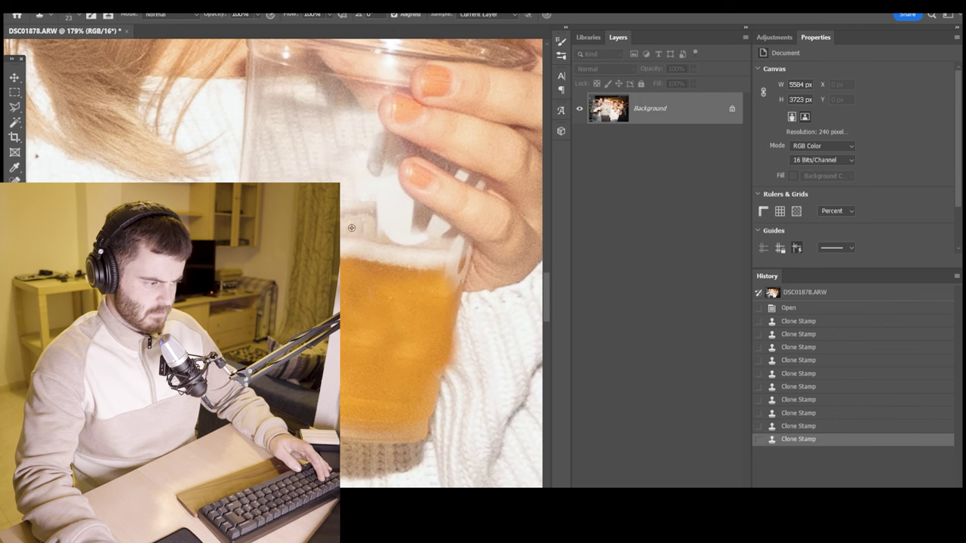
Examine the retouched beer cup both close up and within the full frame
scroll(350, 236, down, 6)
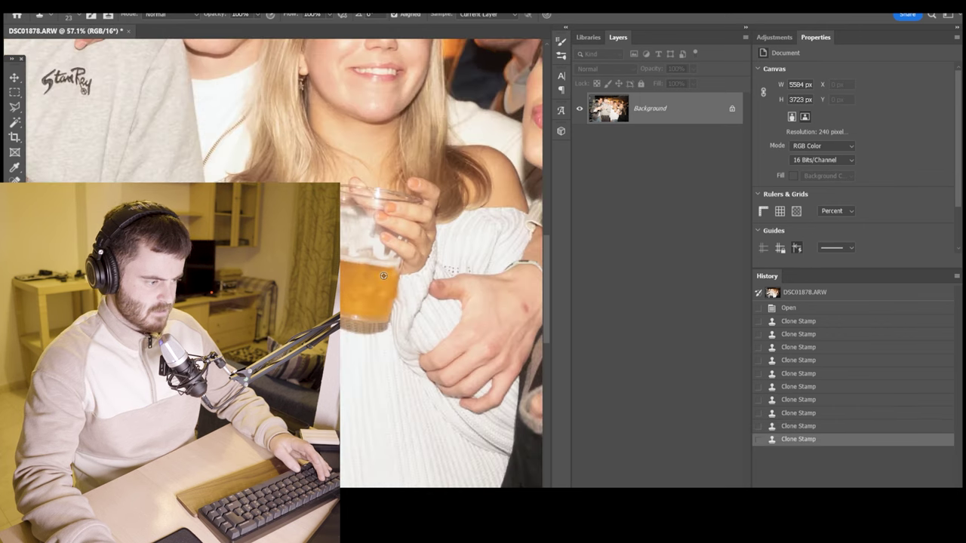
scroll(371, 237, up, 5)
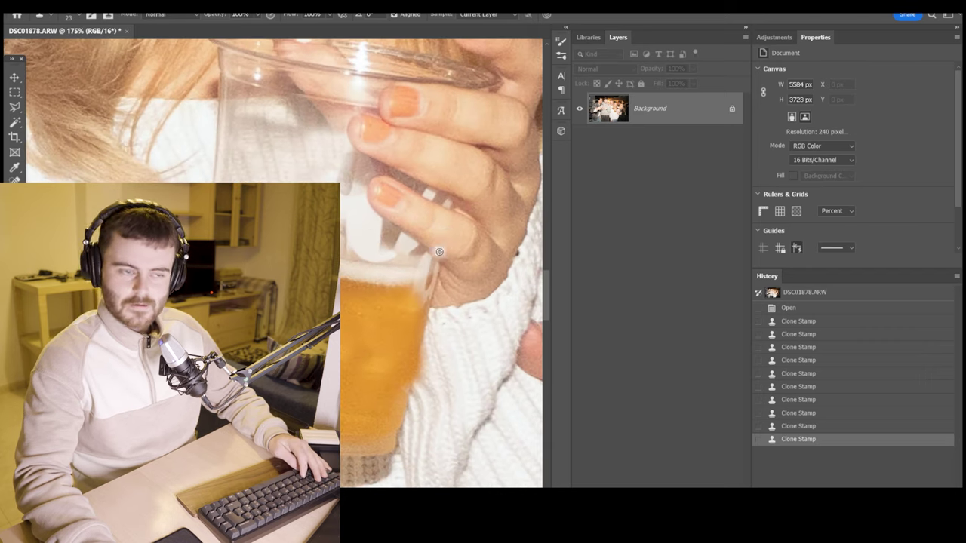
scroll(400, 254, down, 4)
scroll(400, 254, down, 3)
scroll(361, 276, up, 3)
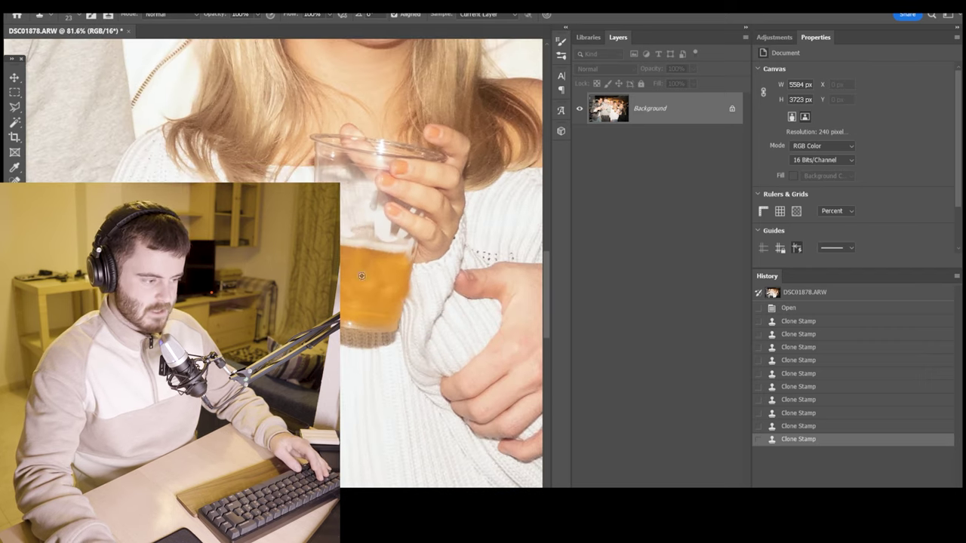
scroll(363, 240, down, 7)
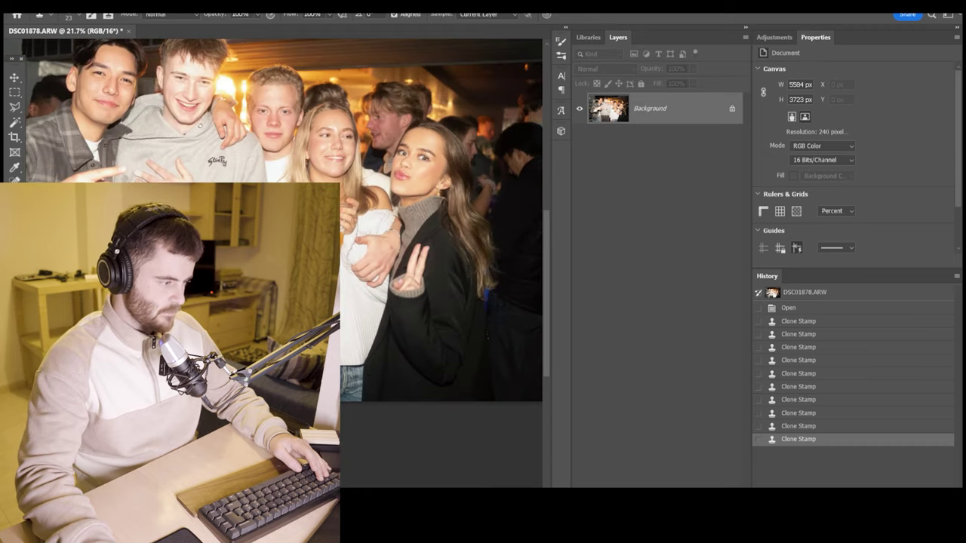
scroll(354, 202, down, 2)
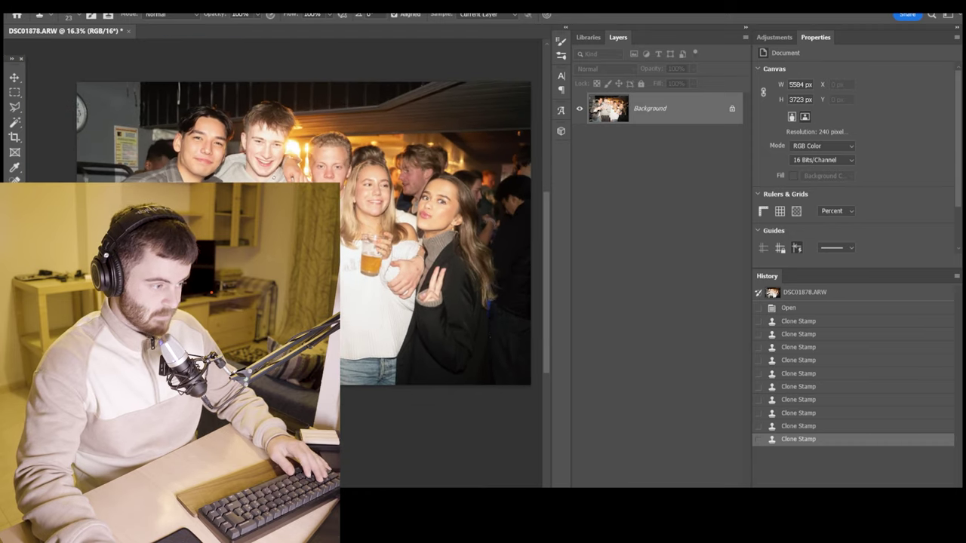
scroll(271, 177, up, 1)
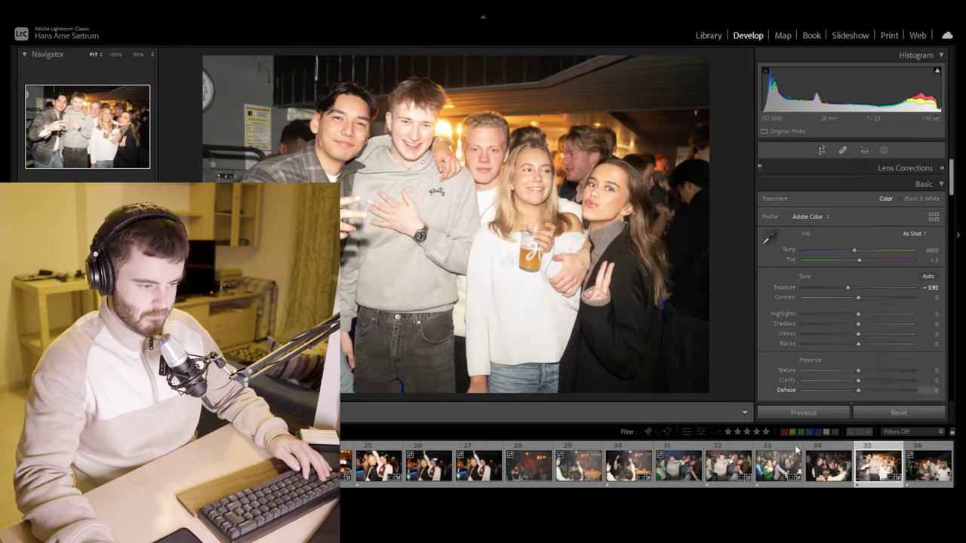
Return to Lightroom Classic, open photo 36 and crop it tighter in its original aspect ratio
key(Right)
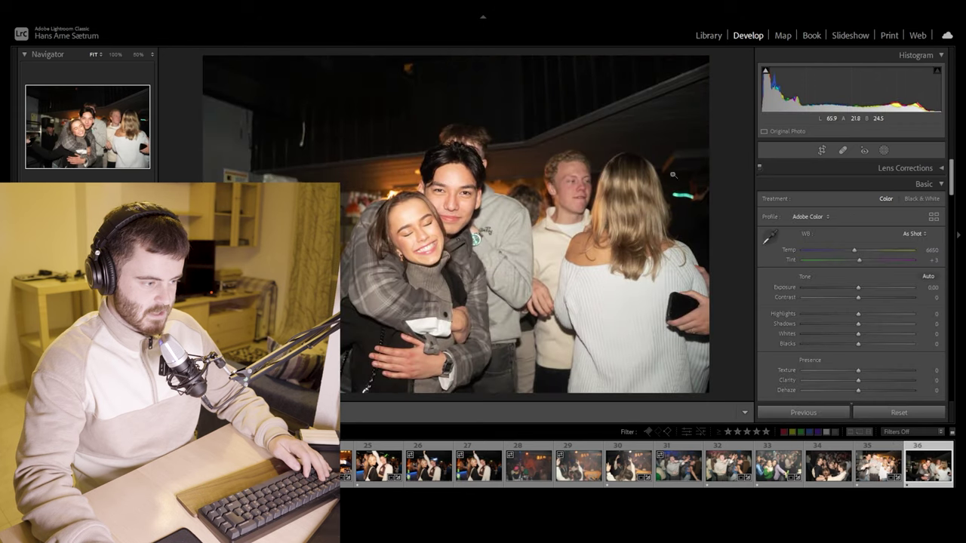
click(825, 151)
drag(450, 56, 463, 81)
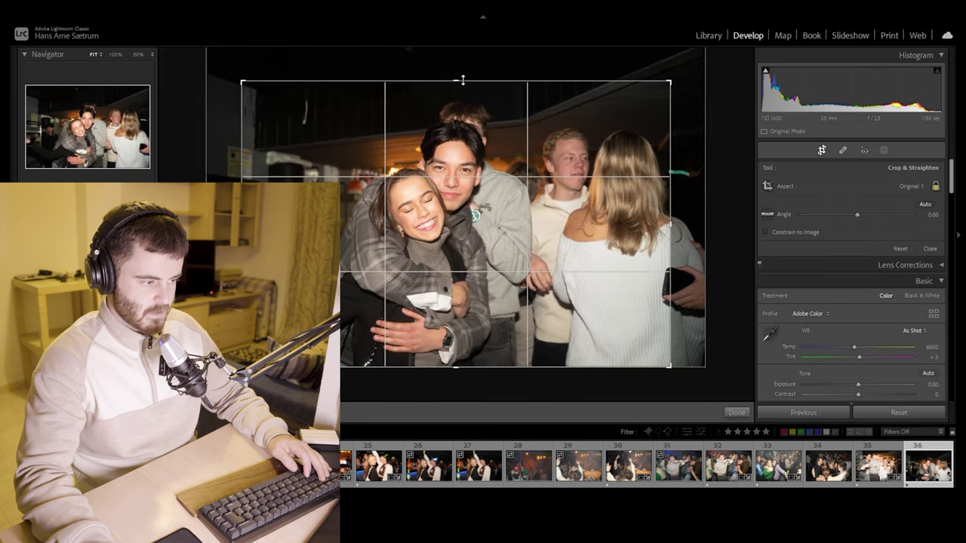
drag(480, 147, 445, 149)
key(Return)
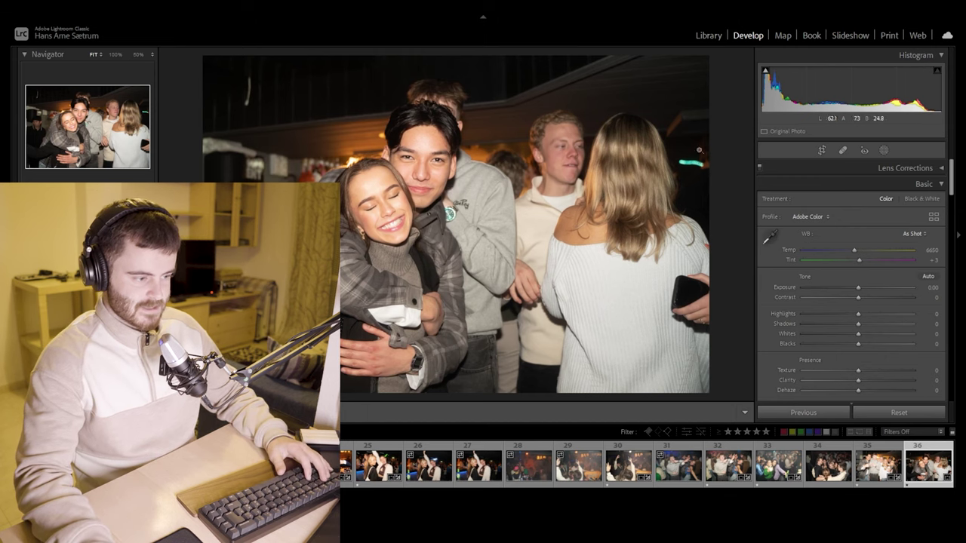
Try a 4 x 5 portrait crop of photo 36 framed around the embracing couple
click(820, 150)
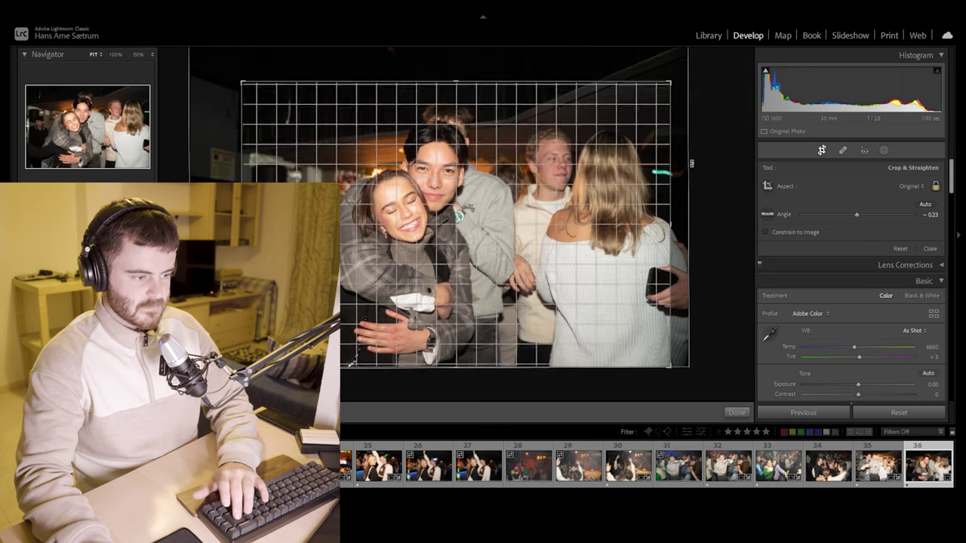
click(822, 151)
click(924, 183)
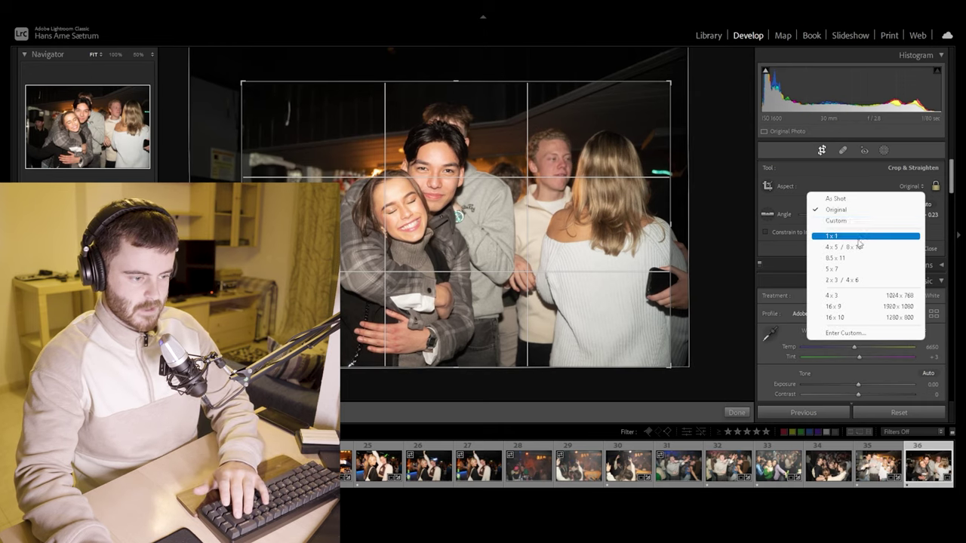
click(868, 241)
drag(455, 187, 517, 120)
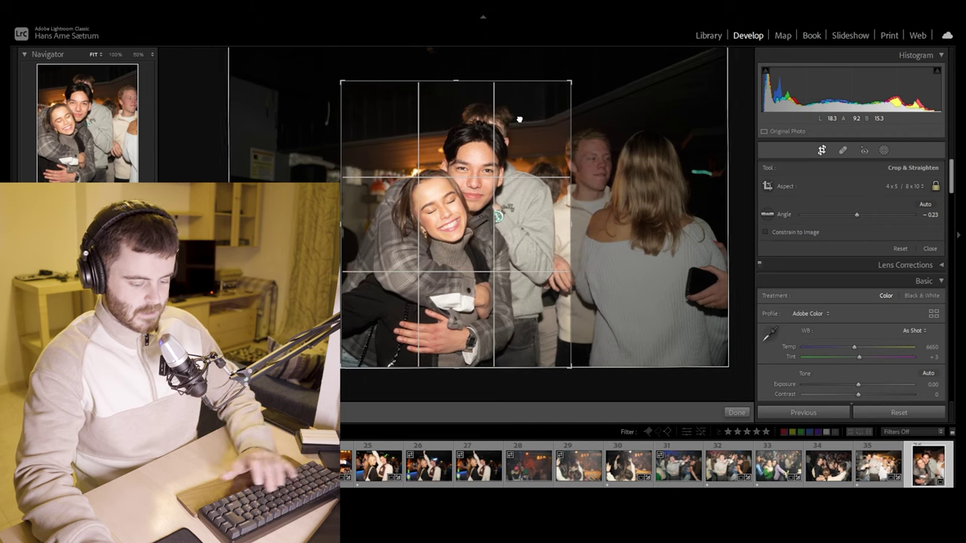
key(Return)
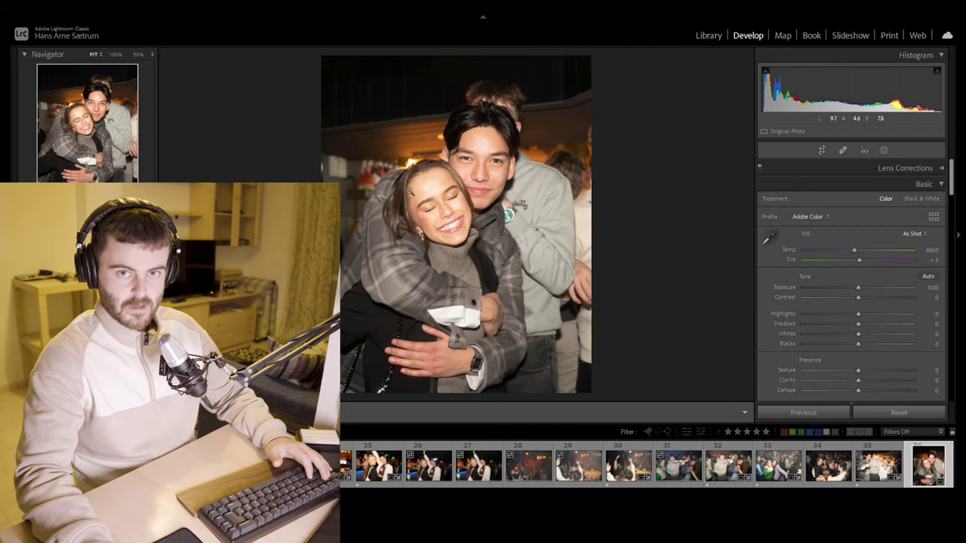
Set the crop aspect of photo 36 to As Shot and crop away part of the dark ceiling above the group
click(821, 150)
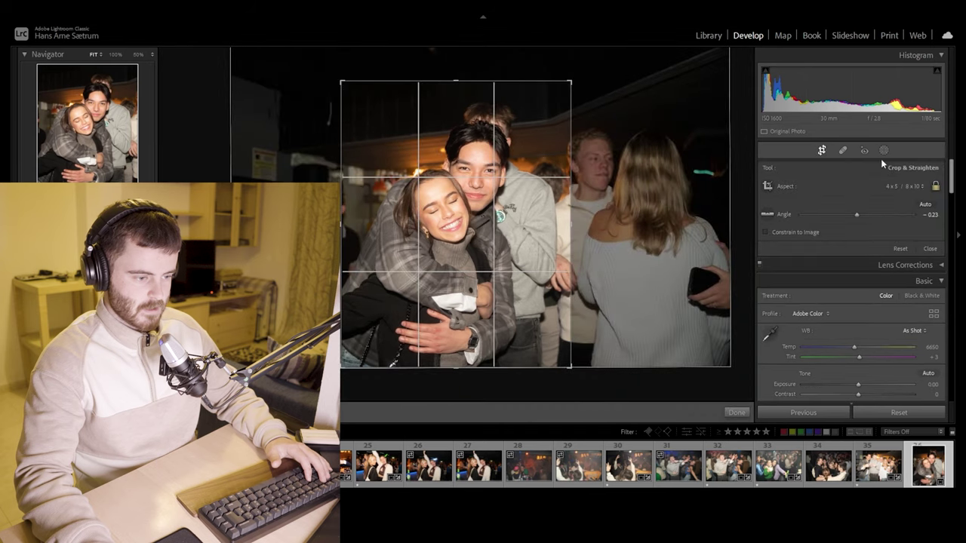
click(904, 186)
click(842, 191)
click(842, 191)
click(868, 200)
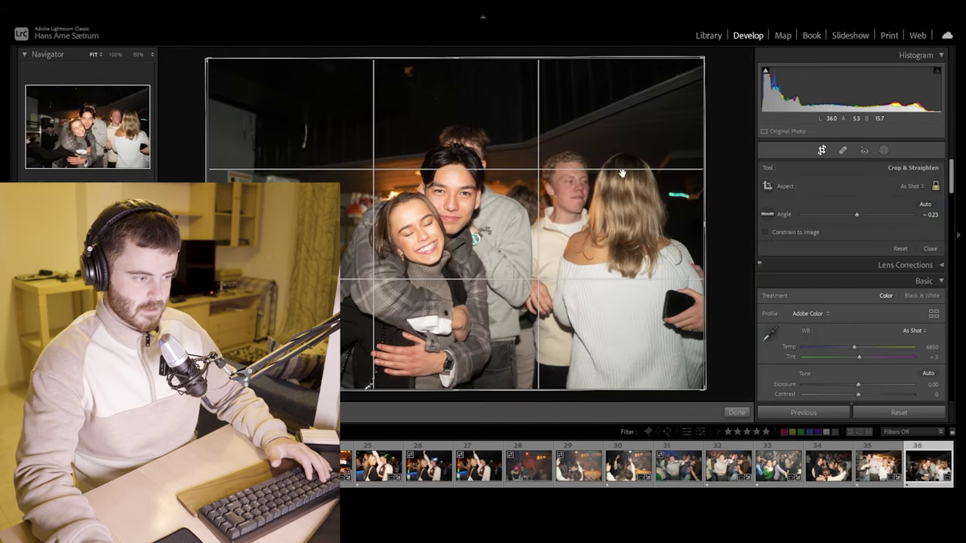
key(Return)
click(820, 150)
drag(472, 58, 470, 86)
drag(702, 126, 702, 124)
key(Return)
Send the cropped photo 36 to Photoshop for editing
right_click(483, 162)
mouse_move(573, 251)
click(675, 261)
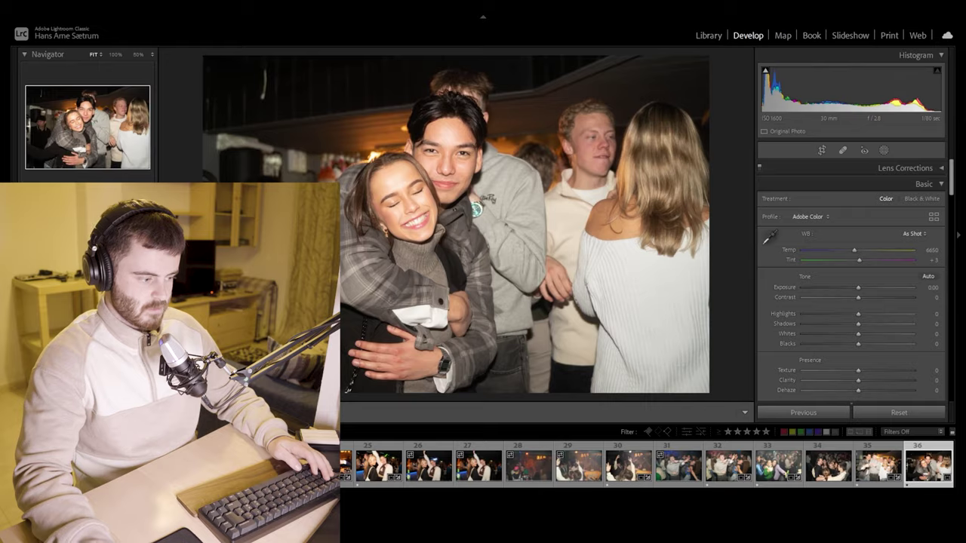
Select the head of the man in the cream sweater with the lasso, fill it Content-Aware and deselect
scroll(452, 186, up, 4)
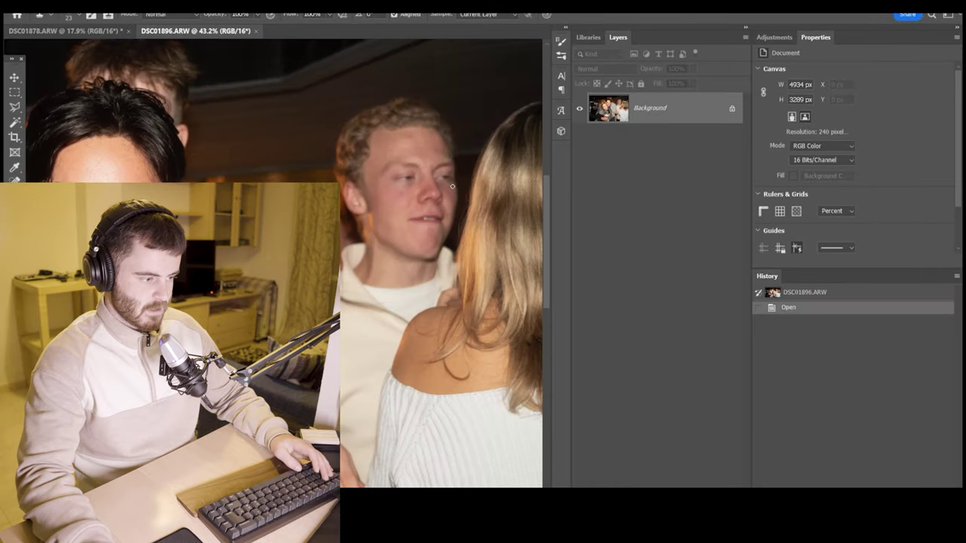
drag(452, 185, 412, 209)
right_click(17, 110)
click(81, 112)
drag(405, 146, 415, 226)
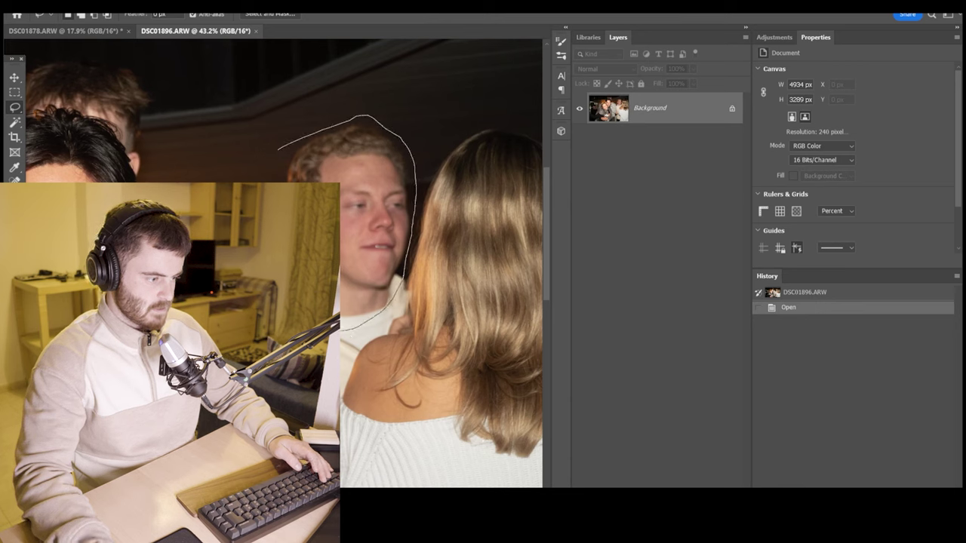
drag(274, 165, 267, 178)
right_click(341, 198)
click(367, 318)
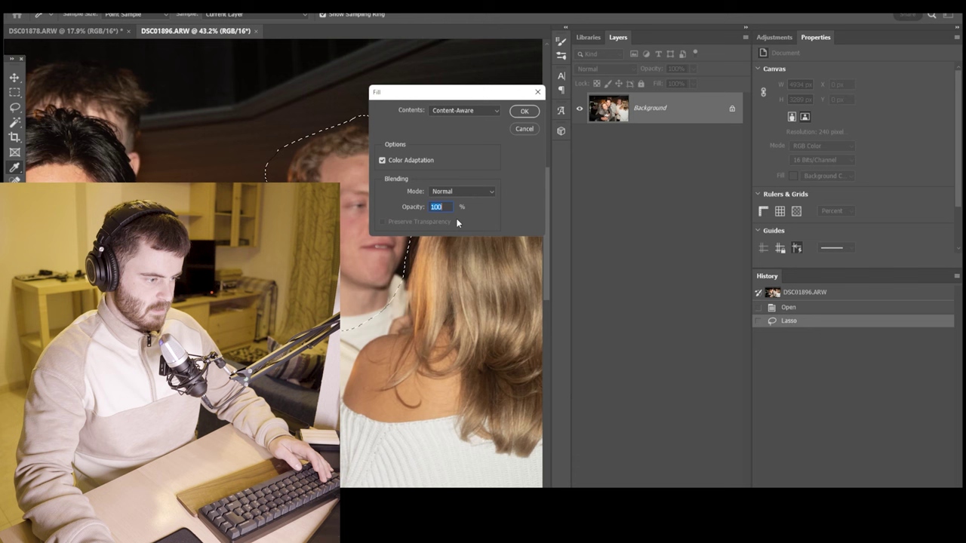
click(532, 111)
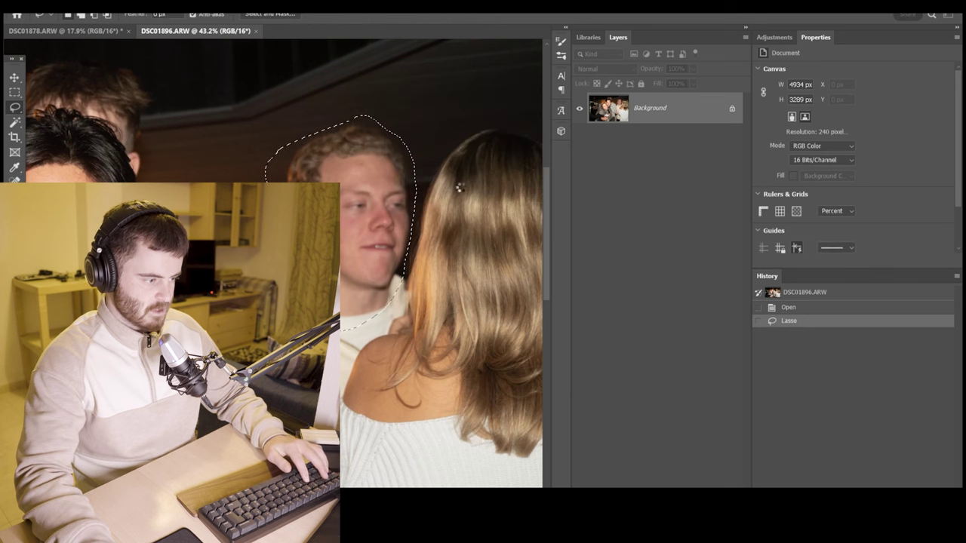
key(ctrl+d)
key(ctrl+0)
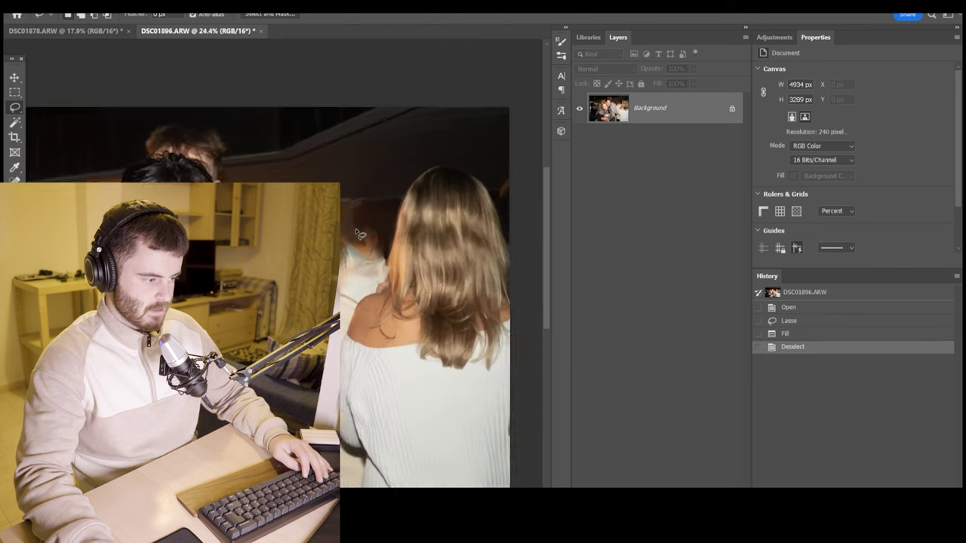
Clone dark background over the filled area above the cream sweater, using brush size 195
scroll(360, 235, up, 3)
key(s)
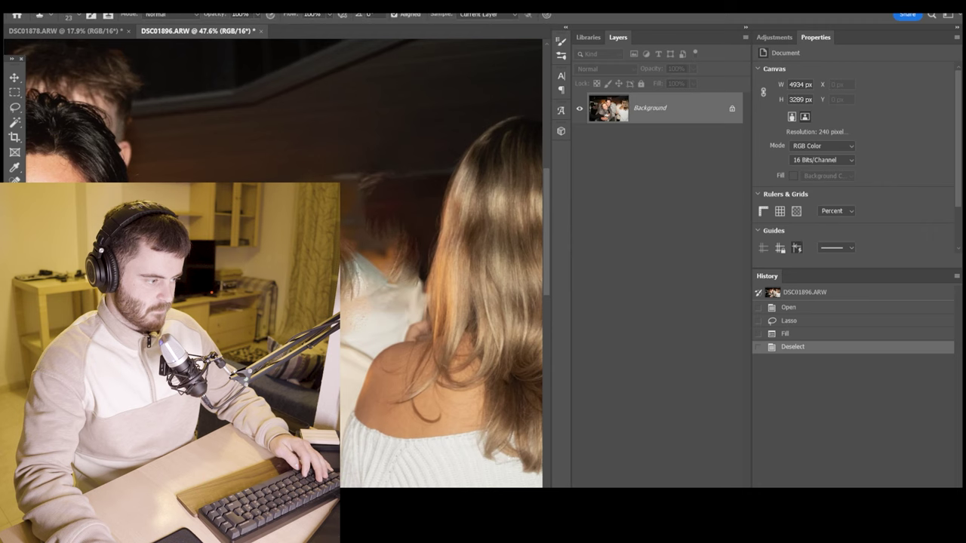
scroll(333, 233, up, 4)
drag(351, 211, 417, 192)
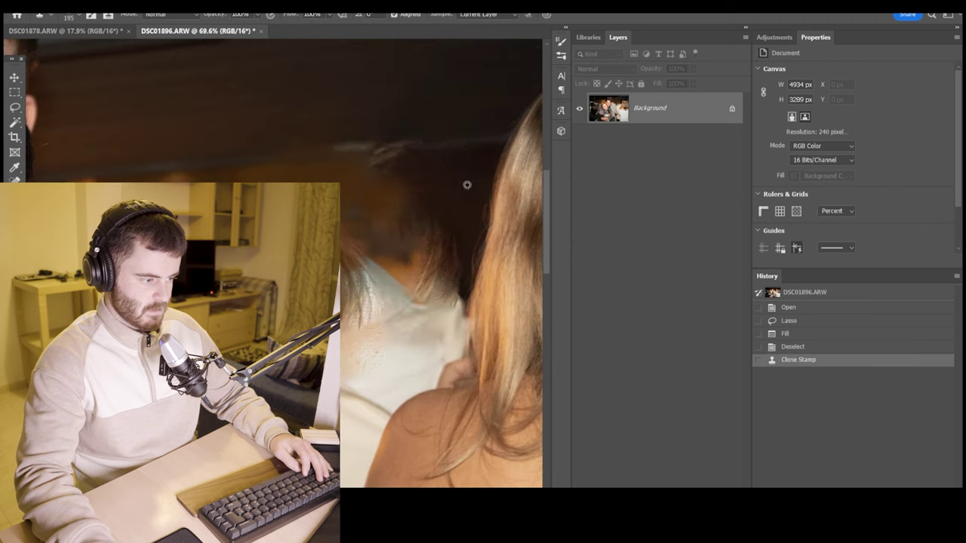
Try cloning the dark area beside the blonde woman's hair over the leftover fill artefacts, and undo the last strokes
alt+click(467, 185)
click(433, 235)
click(431, 240)
click(440, 262)
click(415, 215)
key(ctrl+z)
key(ctrl+z)
key(ctrl+z)
key(alt+space)
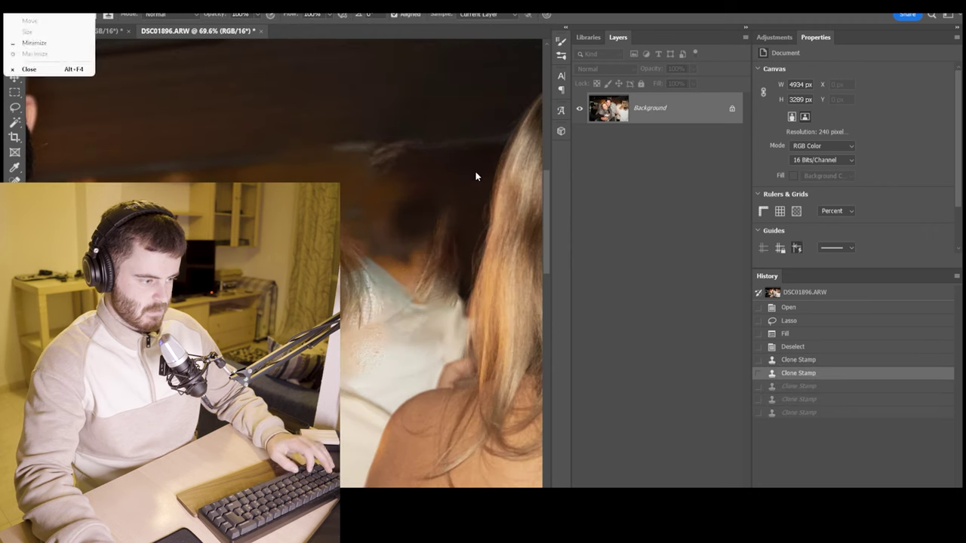
Retry the cloning above the cream sweater, and undo back to the first Clone Stamp stroke
click(475, 176)
click(451, 220)
click(419, 207)
key(ctrl+z)
key(ctrl+z)
key(ctrl+z)
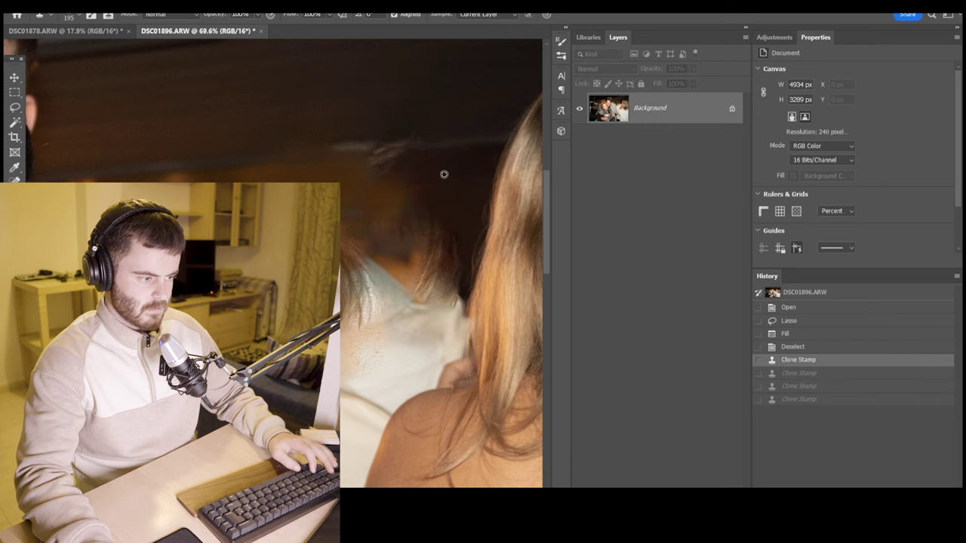
Try cloning dark background from beside the blonde woman's hair over the leftover fill artefacts above the cream sweater
click(443, 265)
click(427, 281)
click(423, 265)
click(420, 229)
alt+click(446, 255)
click(446, 254)
click(329, 261)
click(329, 261)
click(329, 253)
click(332, 253)
click(332, 261)
click(353, 290)
click(354, 289)
click(355, 291)
scroll(338, 281, down, 8)
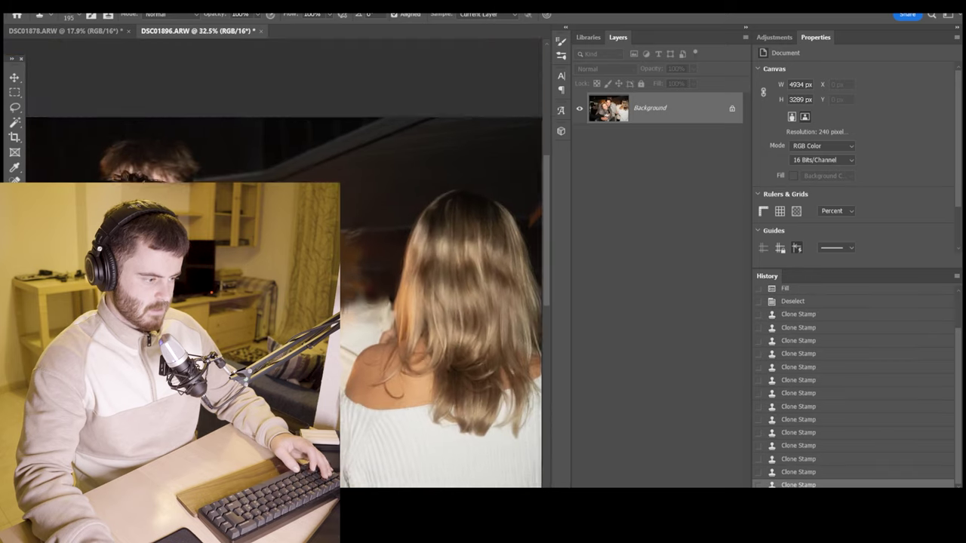
Examine the retouched background between the grey hoodie and the blonde woman, both in the whole photo and up close
drag(255, 277, 332, 205)
scroll(331, 218, down, 8)
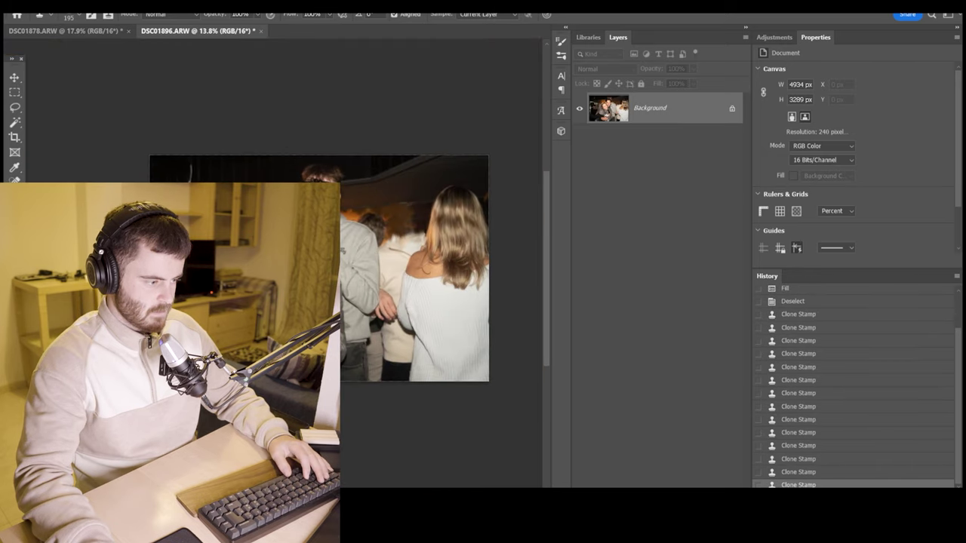
scroll(332, 205, up, 2)
scroll(326, 168, up, 11)
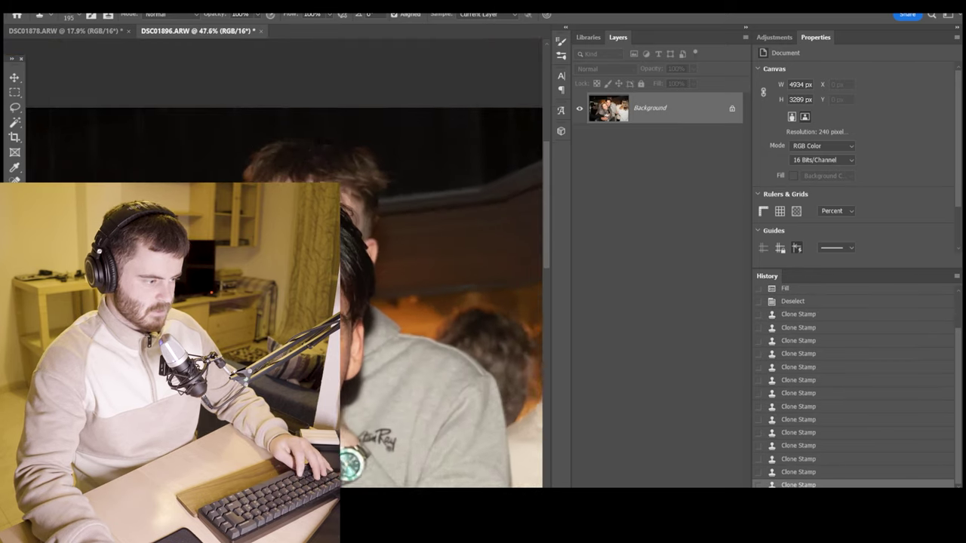
scroll(376, 219, down, 2)
scroll(375, 220, down, 6)
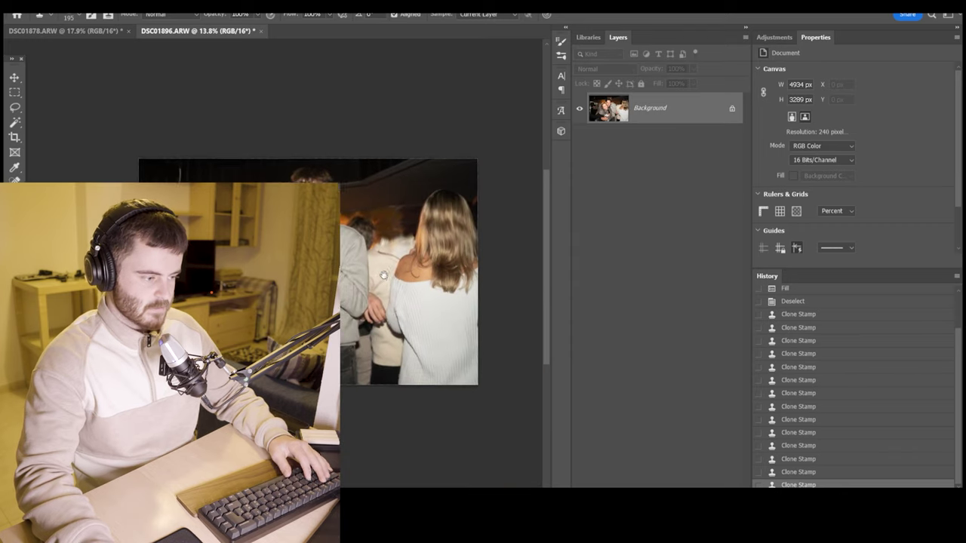
scroll(361, 281, up, 1)
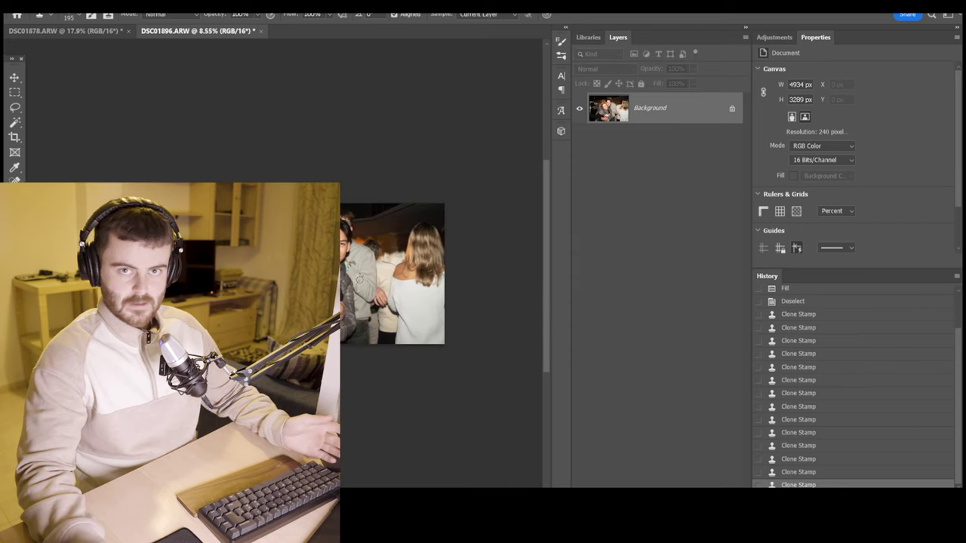
scroll(357, 264, up, 1)
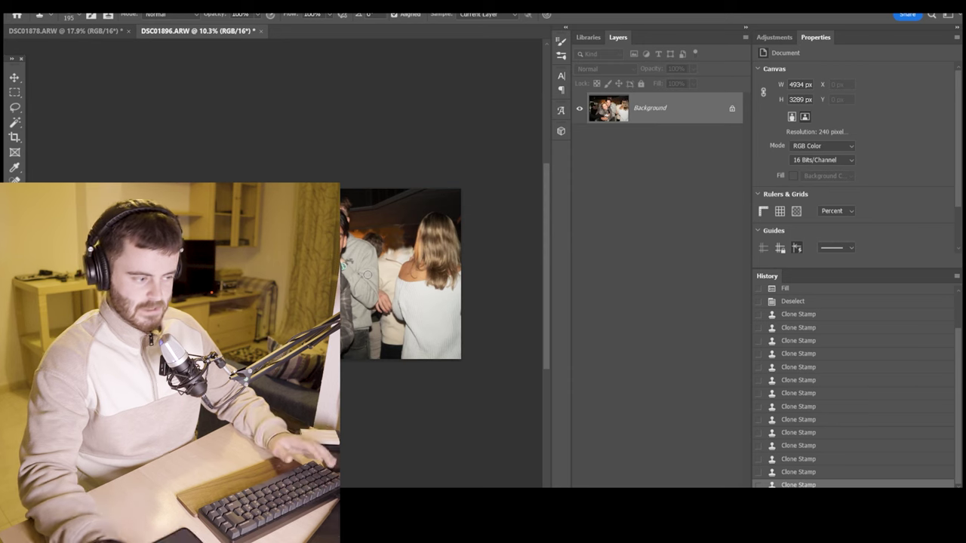
scroll(456, 228, up, 1)
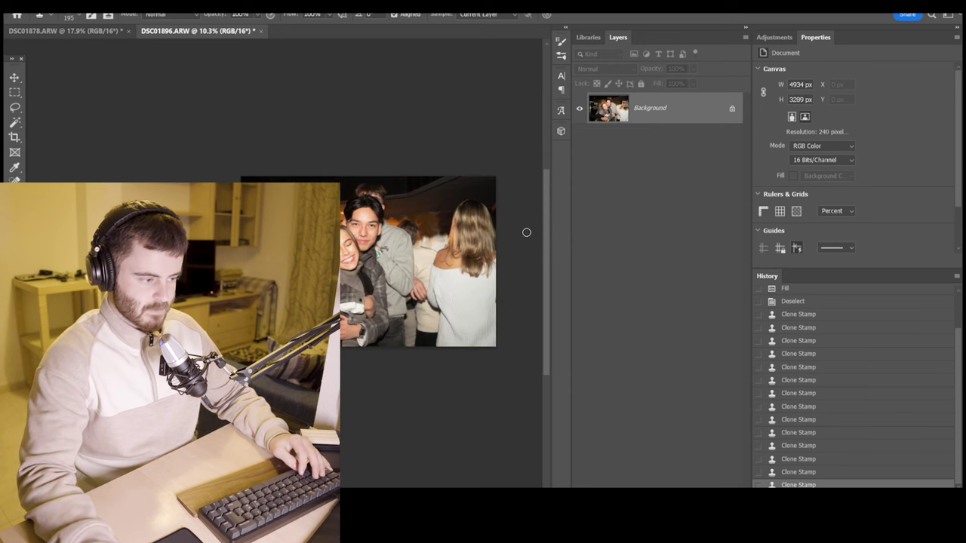
scroll(418, 228, up, 2)
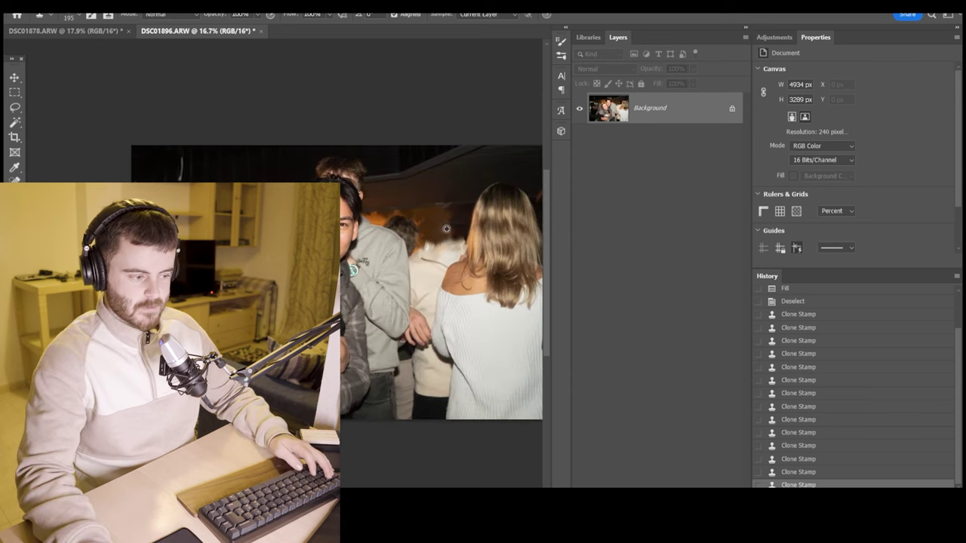
scroll(446, 228, up, 2)
scroll(437, 196, up, 2)
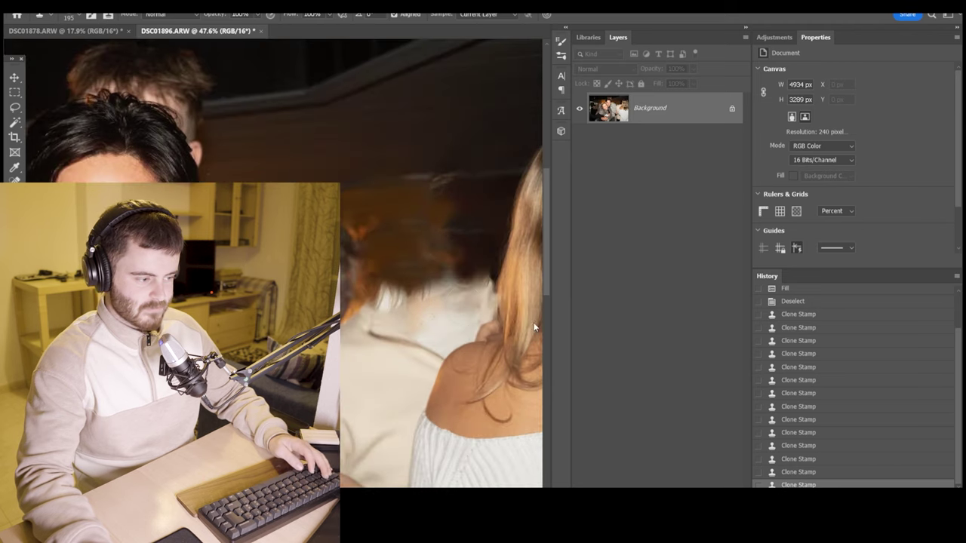
scroll(470, 268, down, 2)
scroll(443, 324, down, 4)
drag(420, 339, 354, 277)
scroll(461, 296, up, 1)
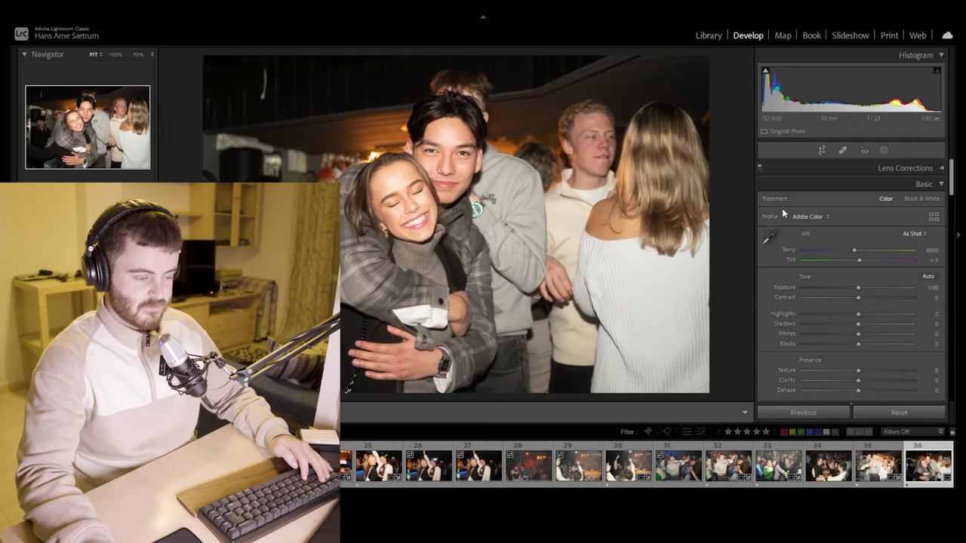
Switch to Lightroom and brush a mask over the embracing couple's faces, with Temp at 14 and Exposure at 0.32
click(884, 152)
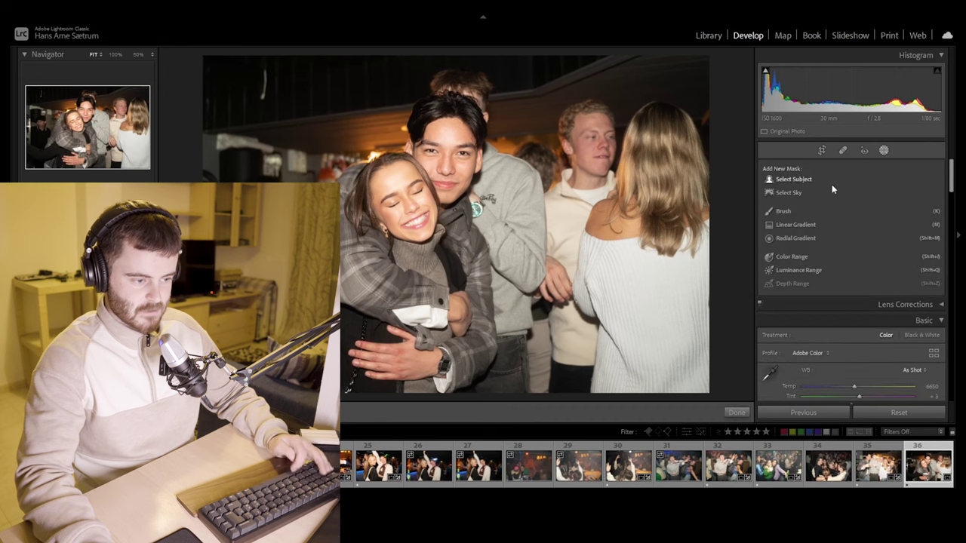
click(788, 214)
mouse_move(415, 210)
mouse_down()
mouse_move(386, 205)
mouse_move(435, 193)
mouse_up()
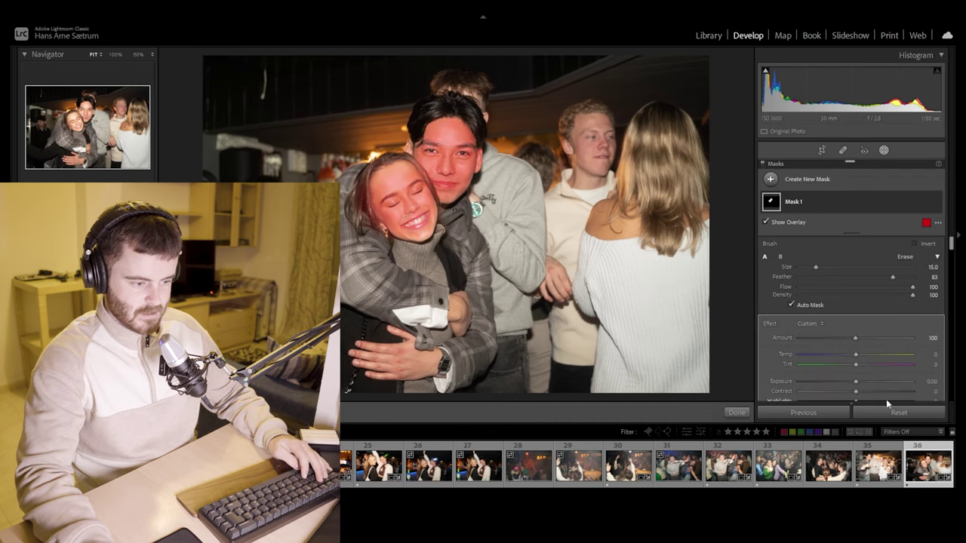
scroll(868, 369, down, 2)
mouse_move(855, 335)
mouse_down()
mouse_move(847, 333)
mouse_move(859, 334)
mouse_move(863, 305)
mouse_move(862, 331)
mouse_up()
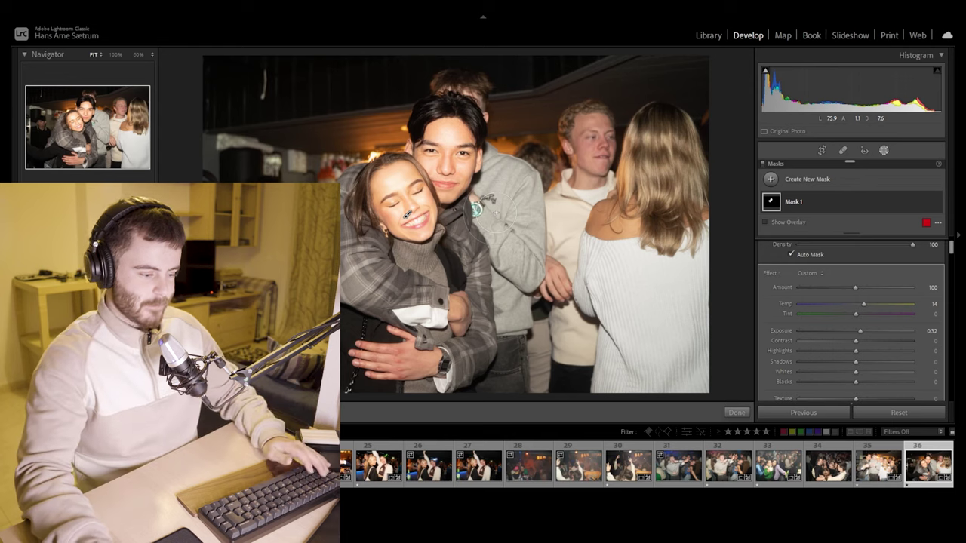
Open photo 32 of the filmstrip and paint a new brush mask over the face of the smiling man in the grey hoodie
click(629, 464)
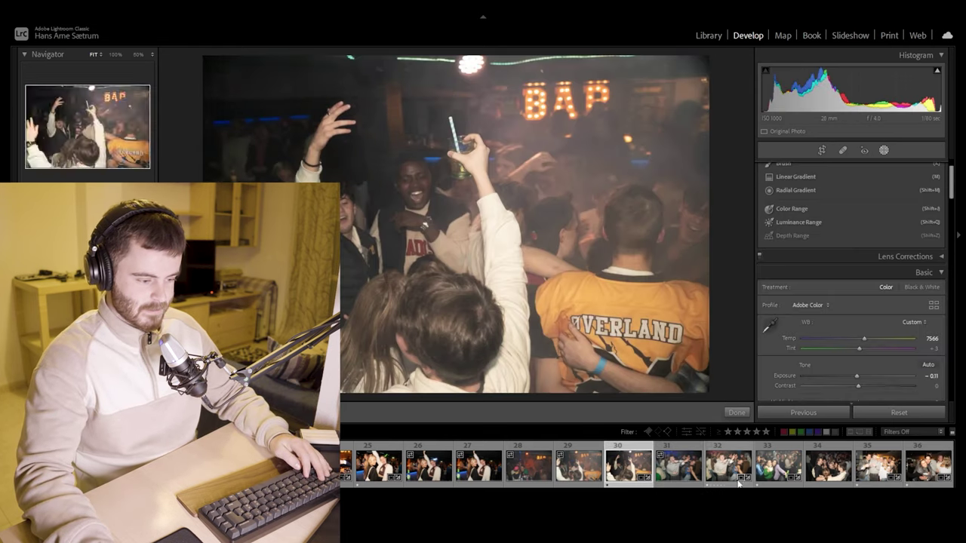
click(715, 462)
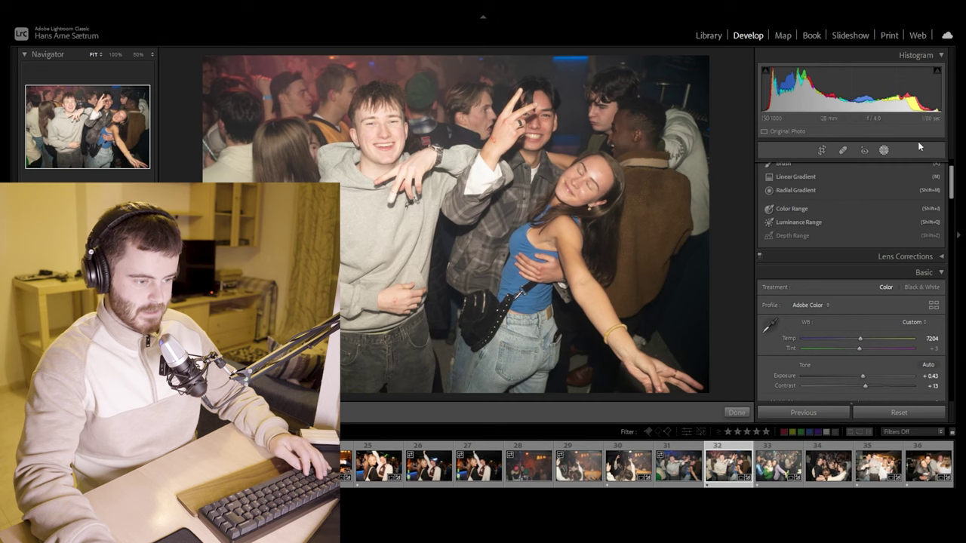
click(883, 150)
click(427, 113)
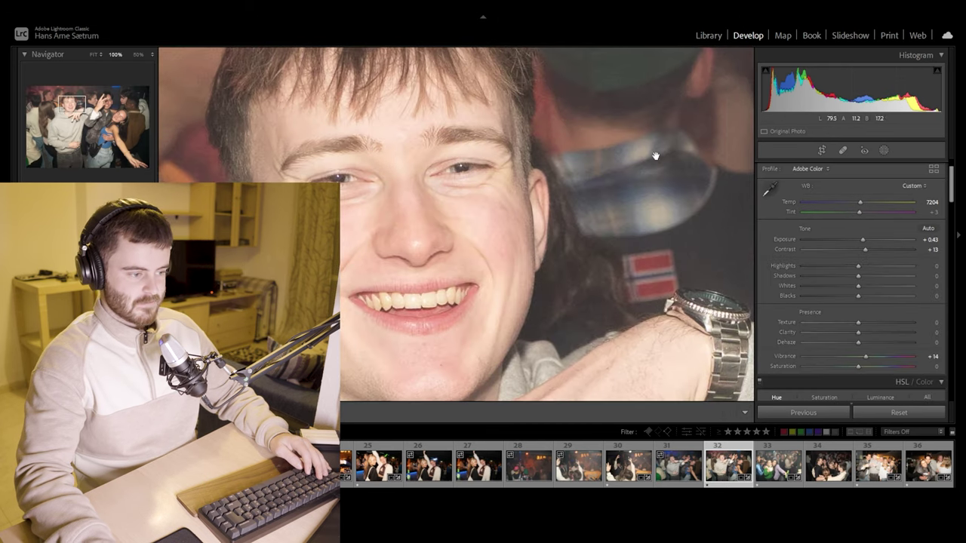
click(537, 160)
click(883, 150)
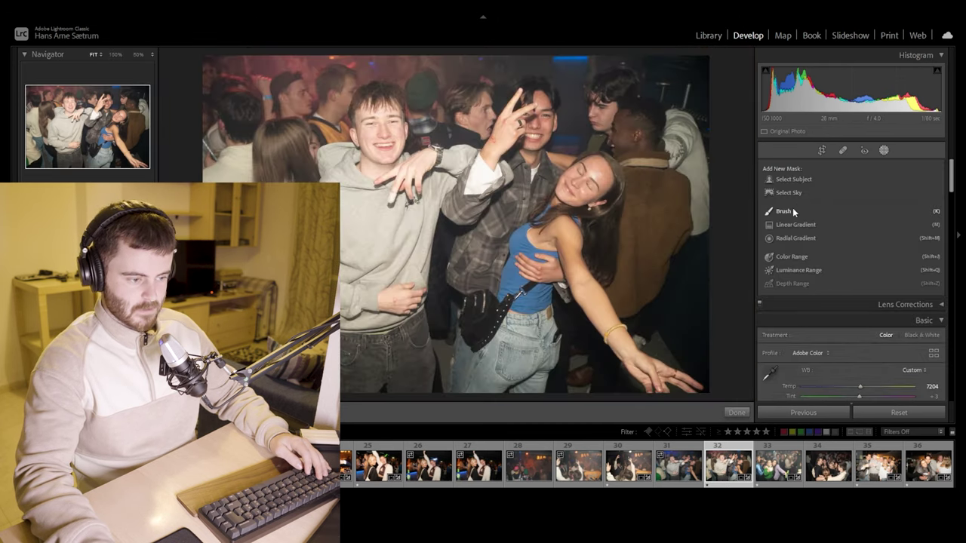
click(784, 211)
drag(377, 140, 375, 151)
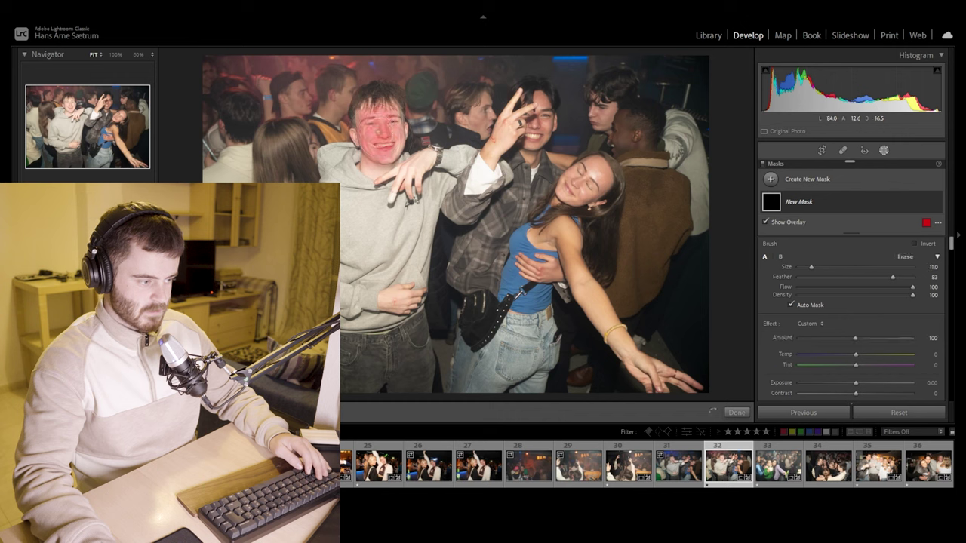